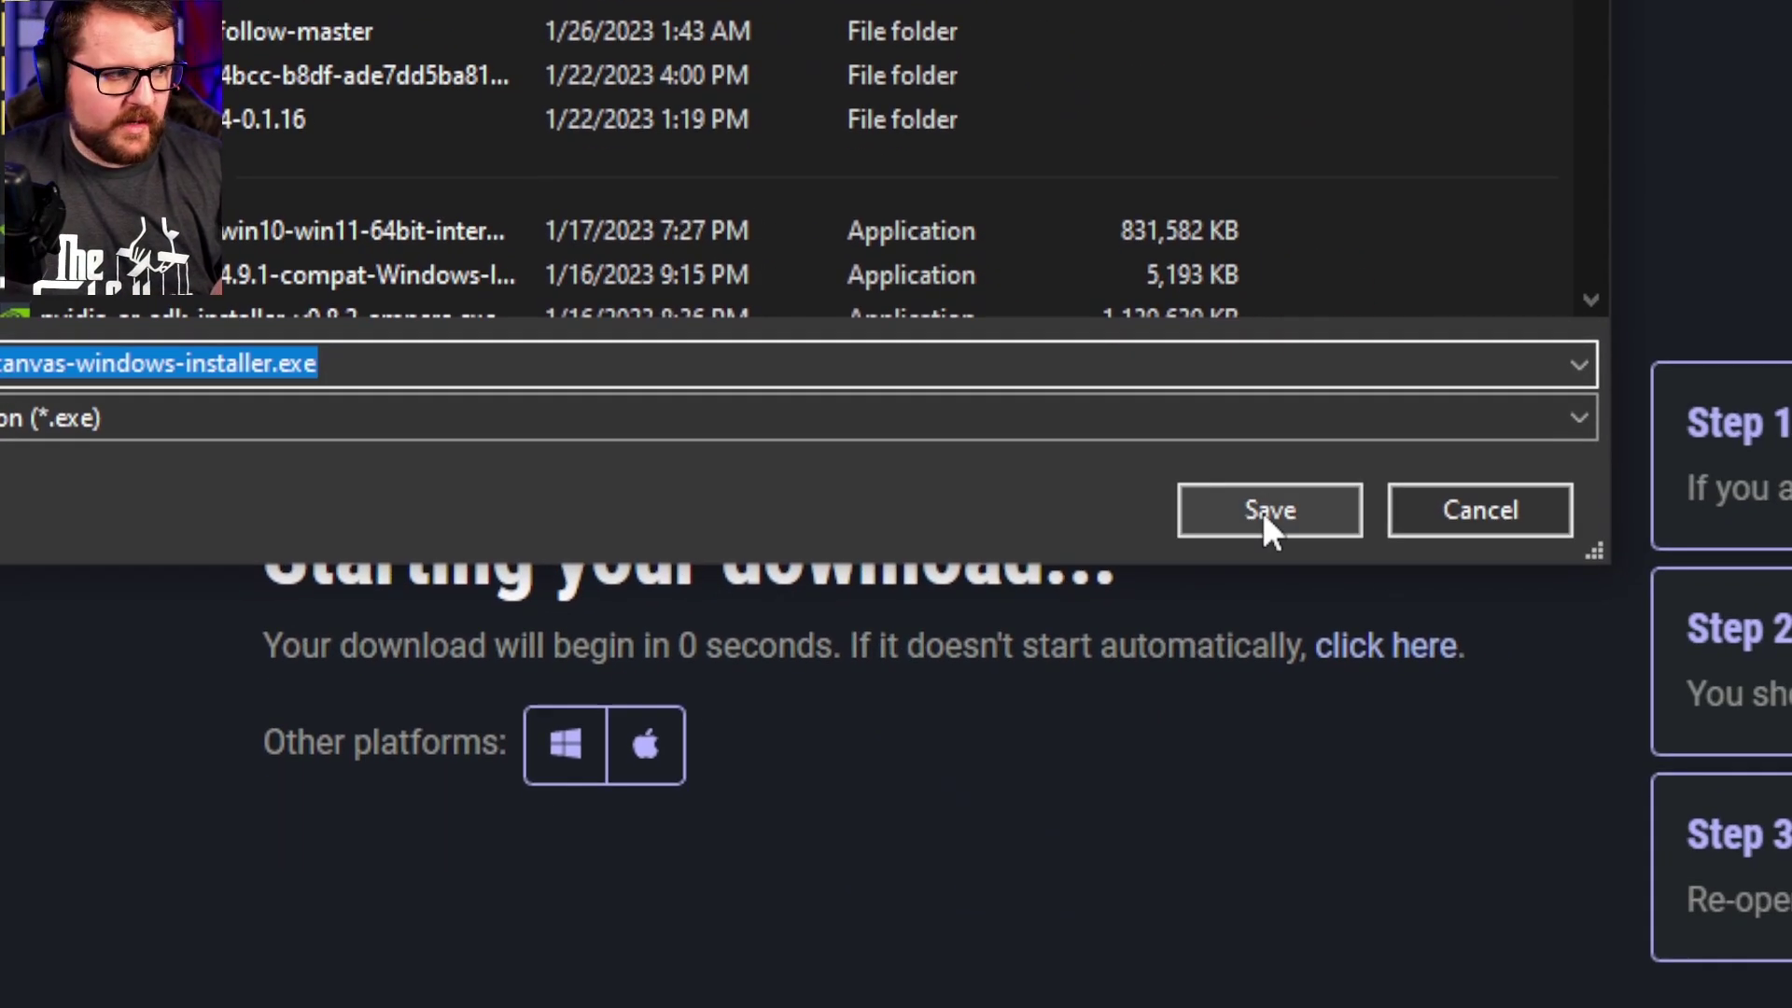
Save vertical-canvas-windows-installer.exe and run it through its setup wizard to install the vertical canvas plugin
click(1663, 636)
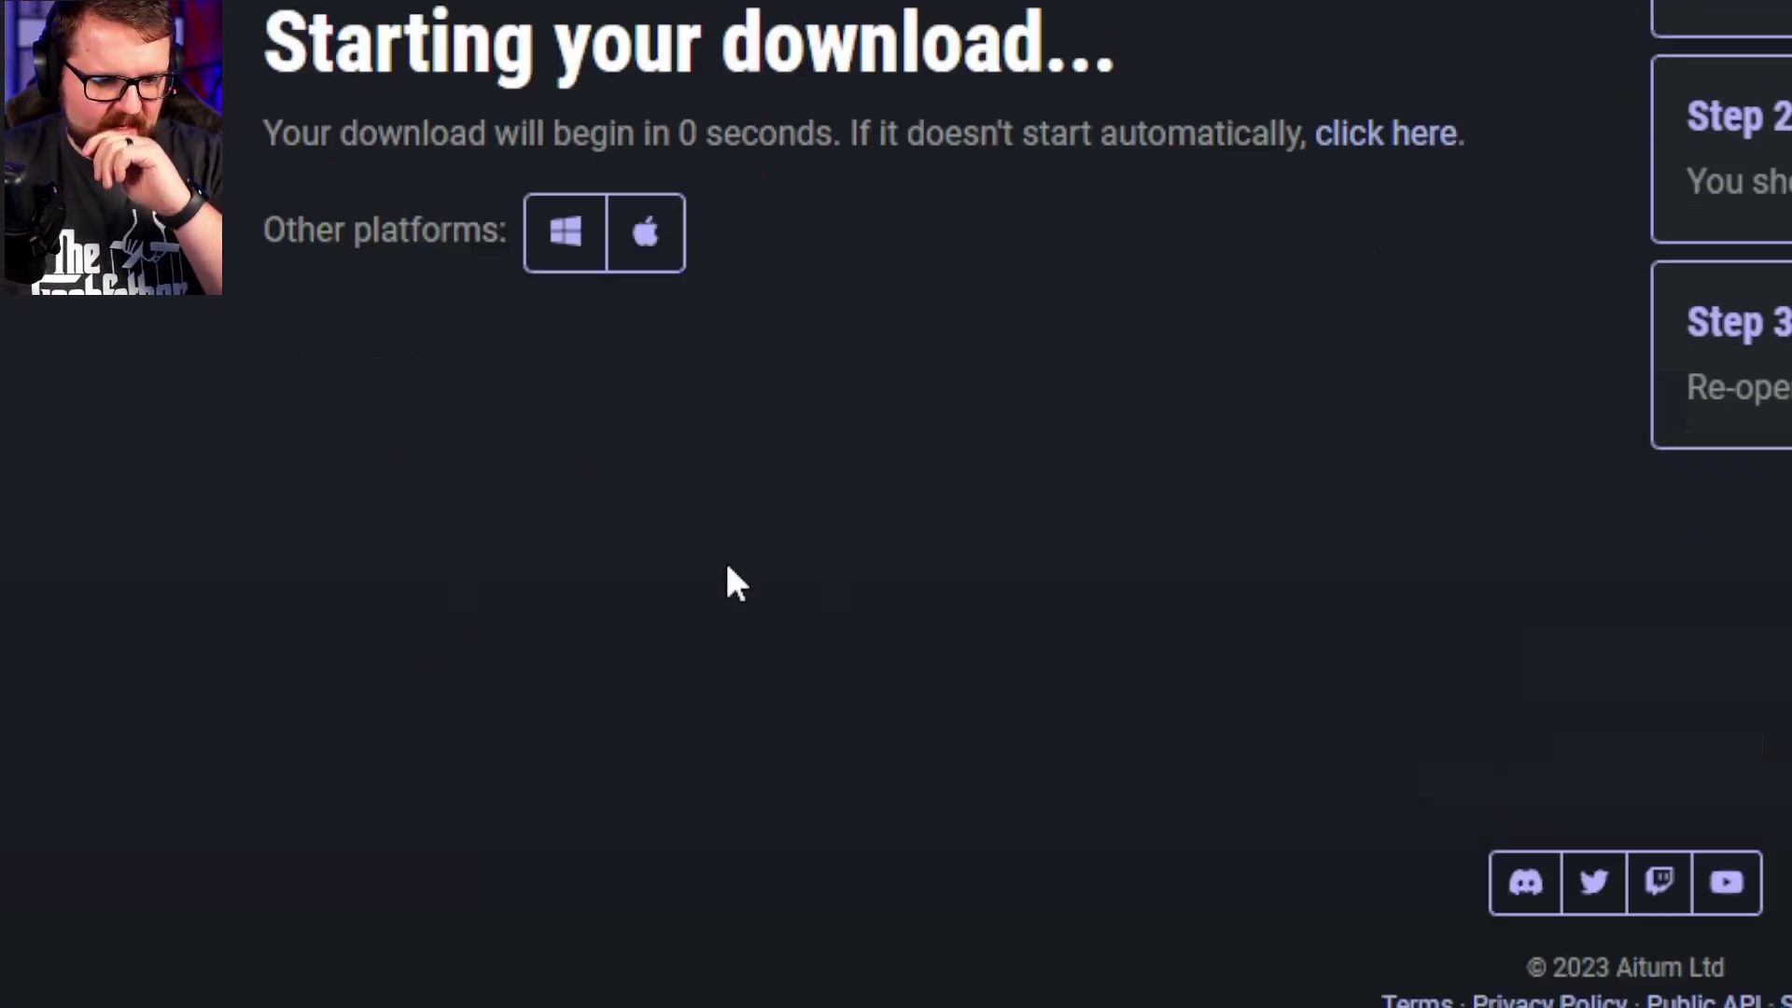
click(234, 888)
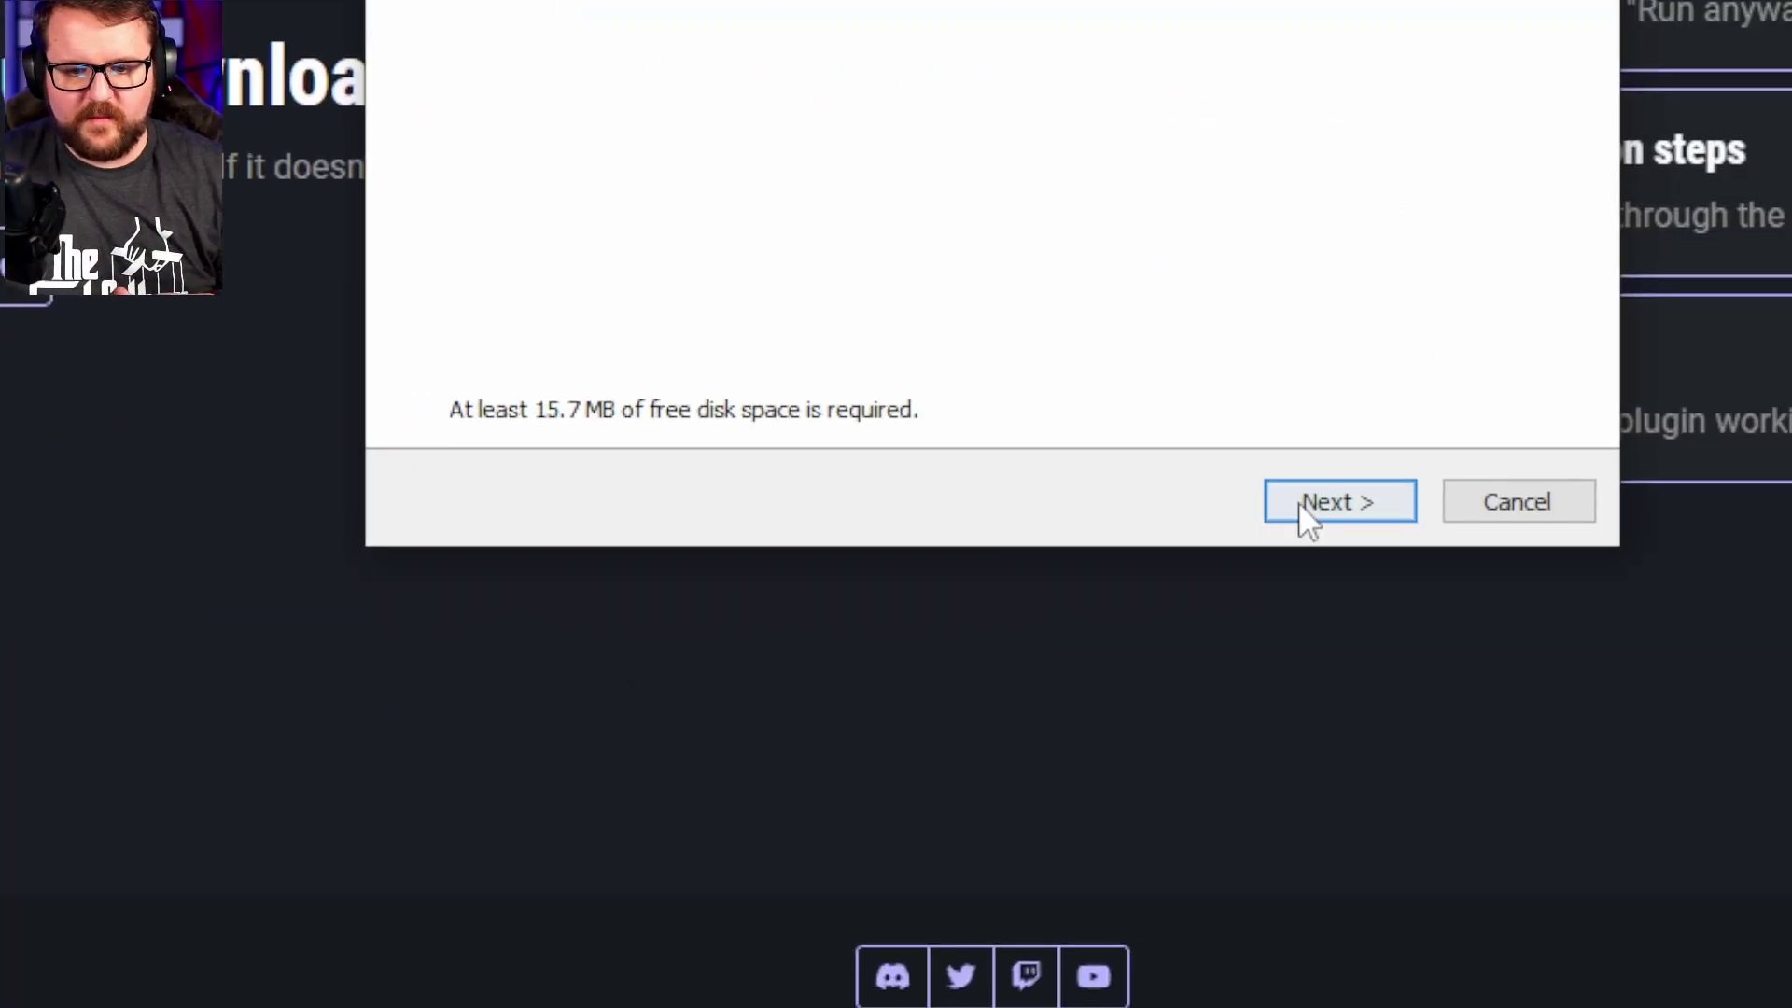
click(1299, 504)
click(1299, 504)
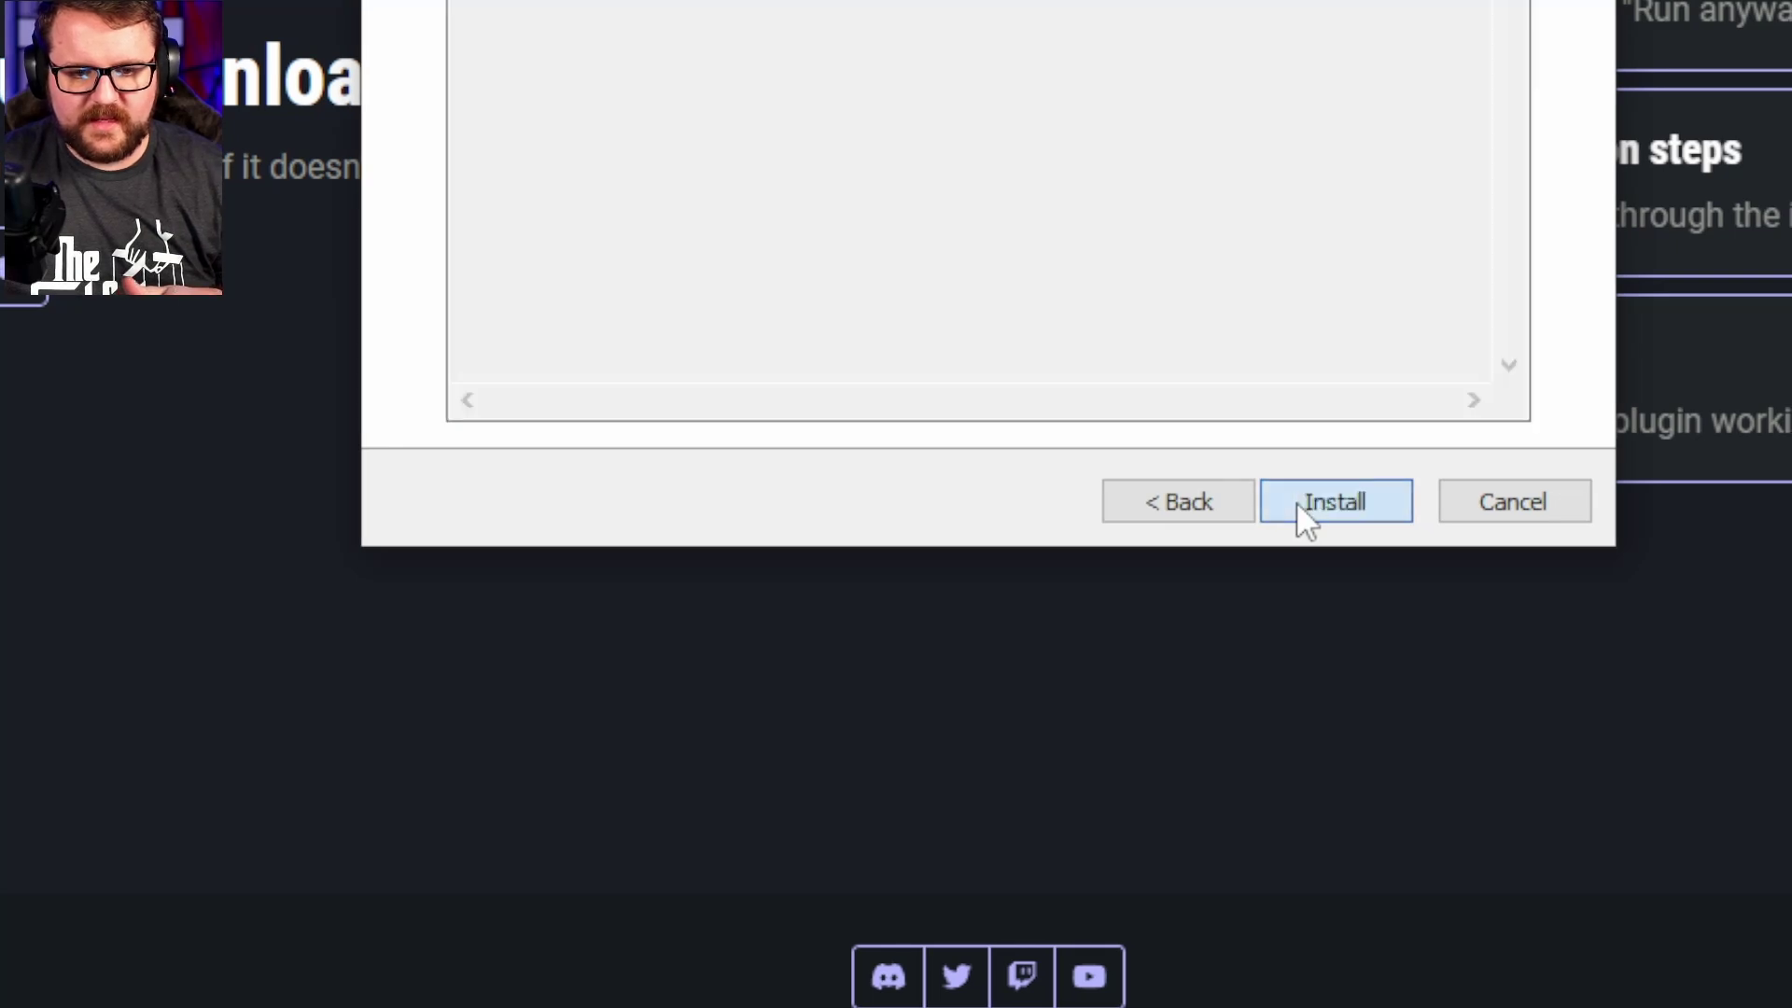
click(1304, 509)
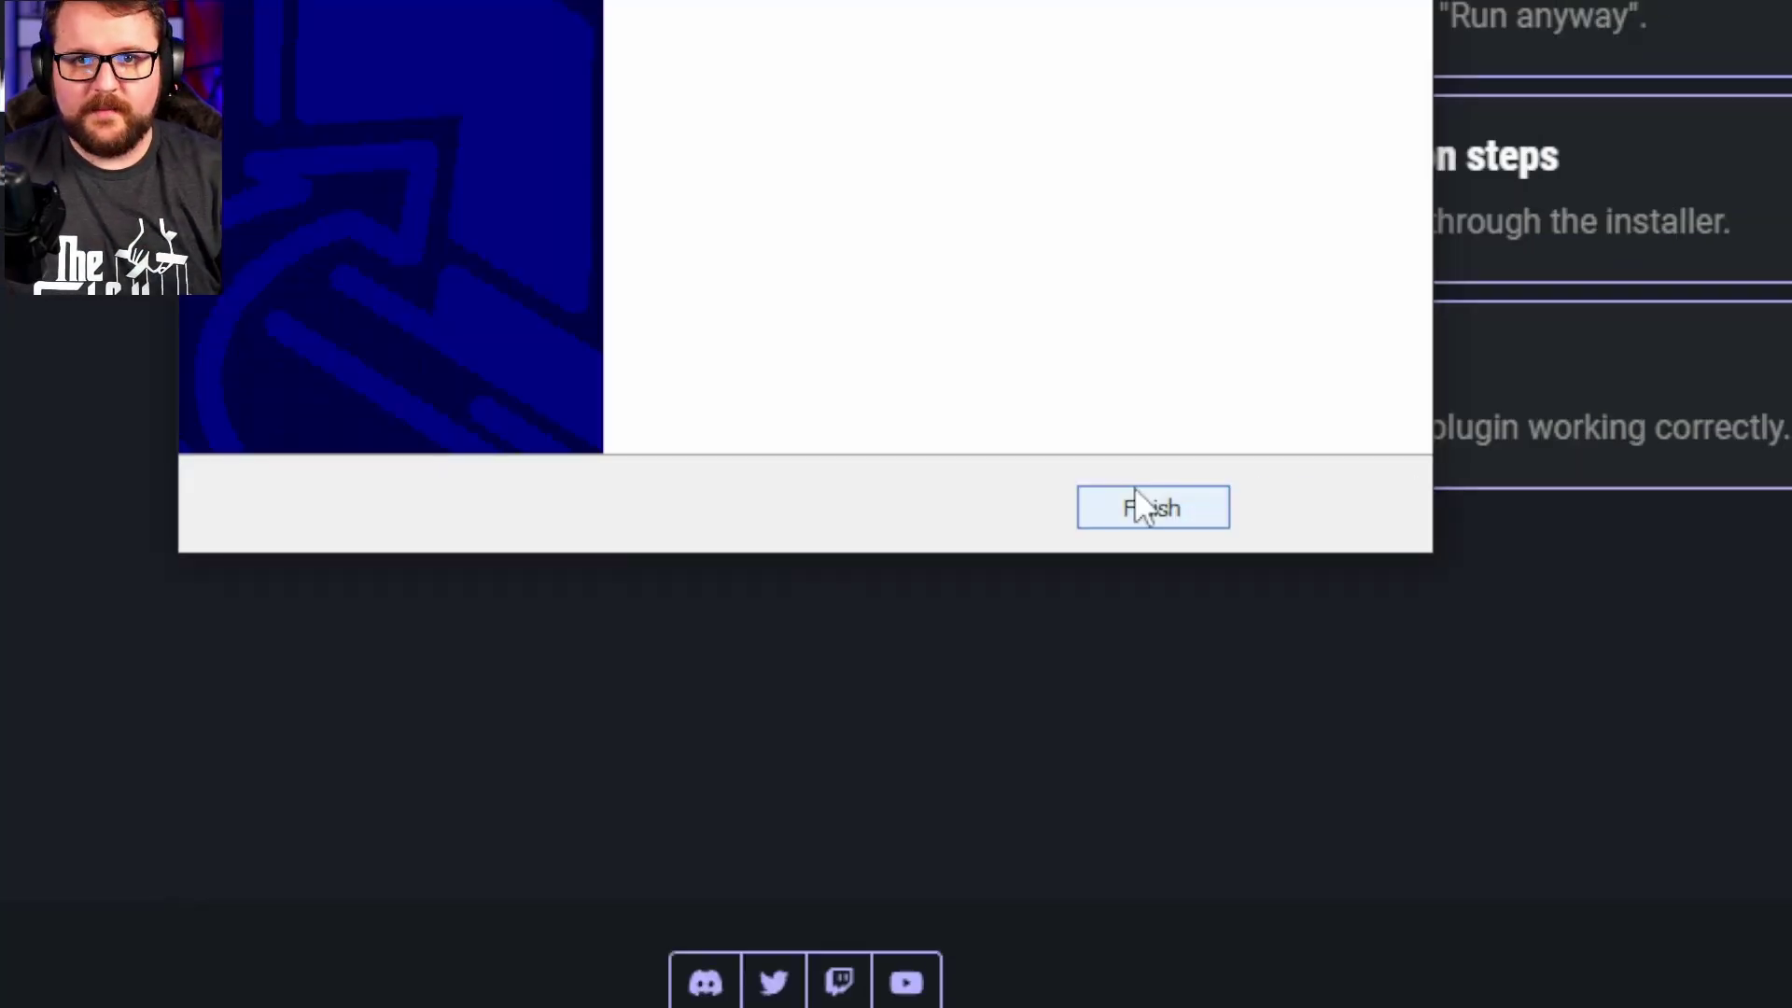
click(1131, 509)
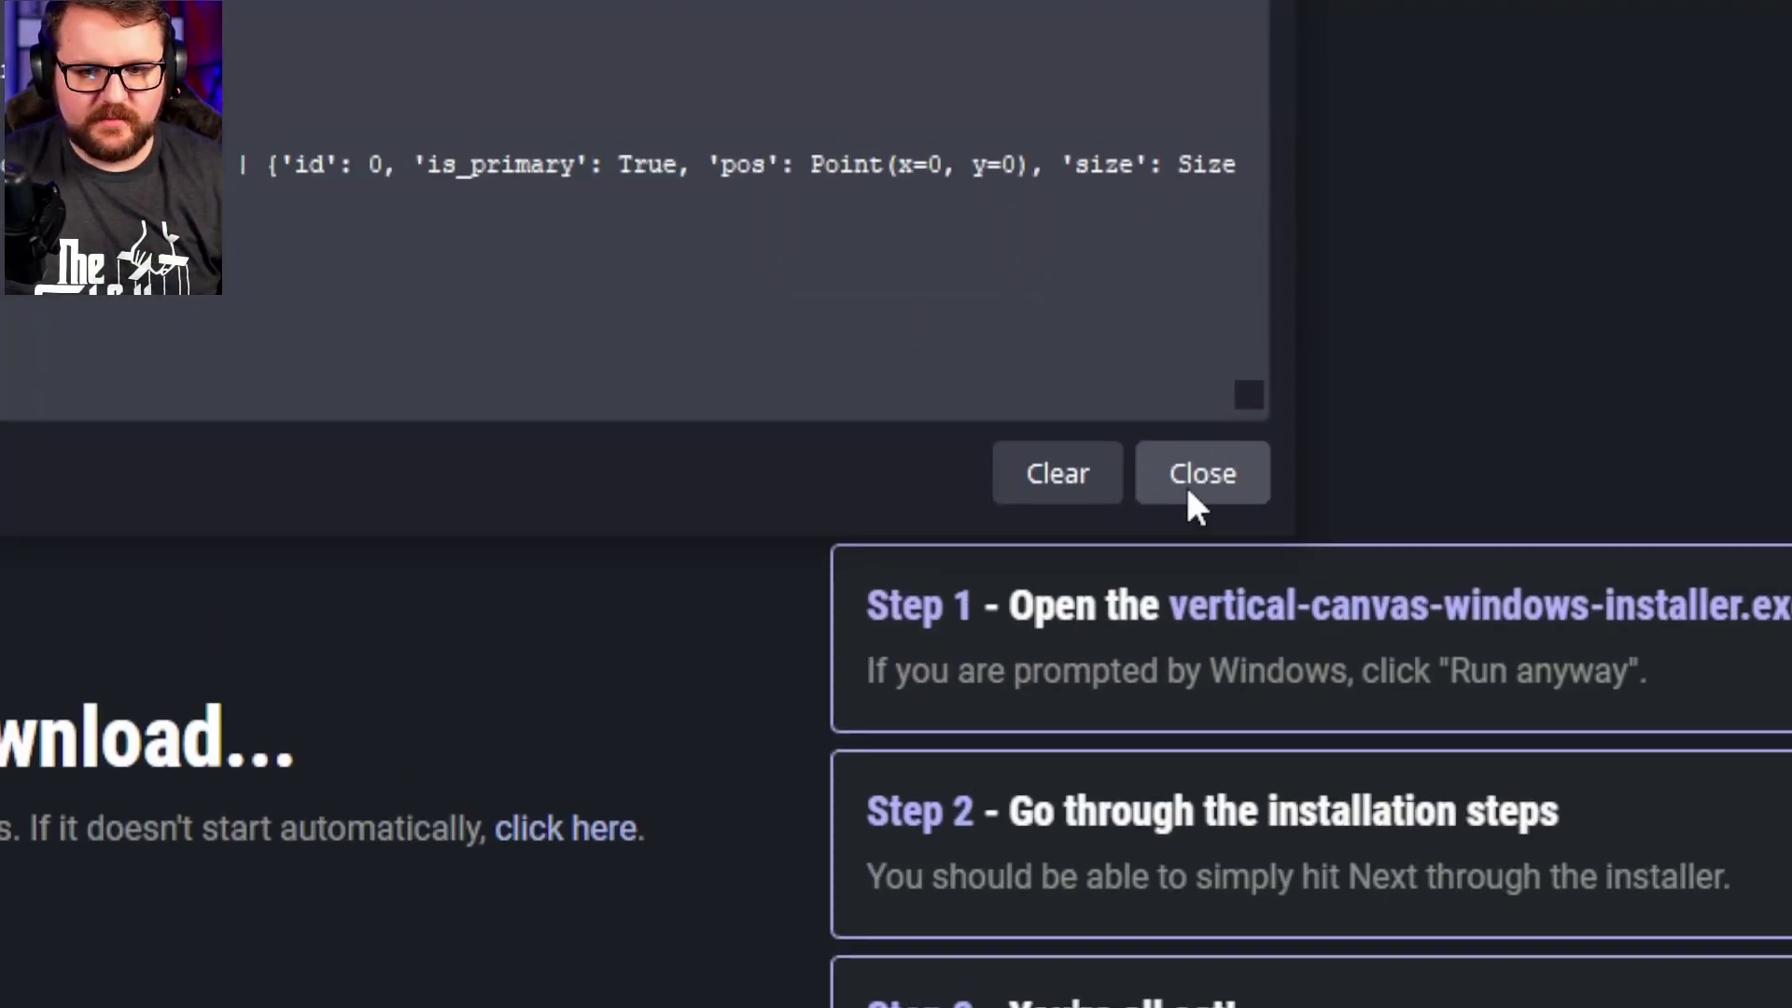
Clear the log window and browser off the desktop and launch Blank OBS
click(1158, 489)
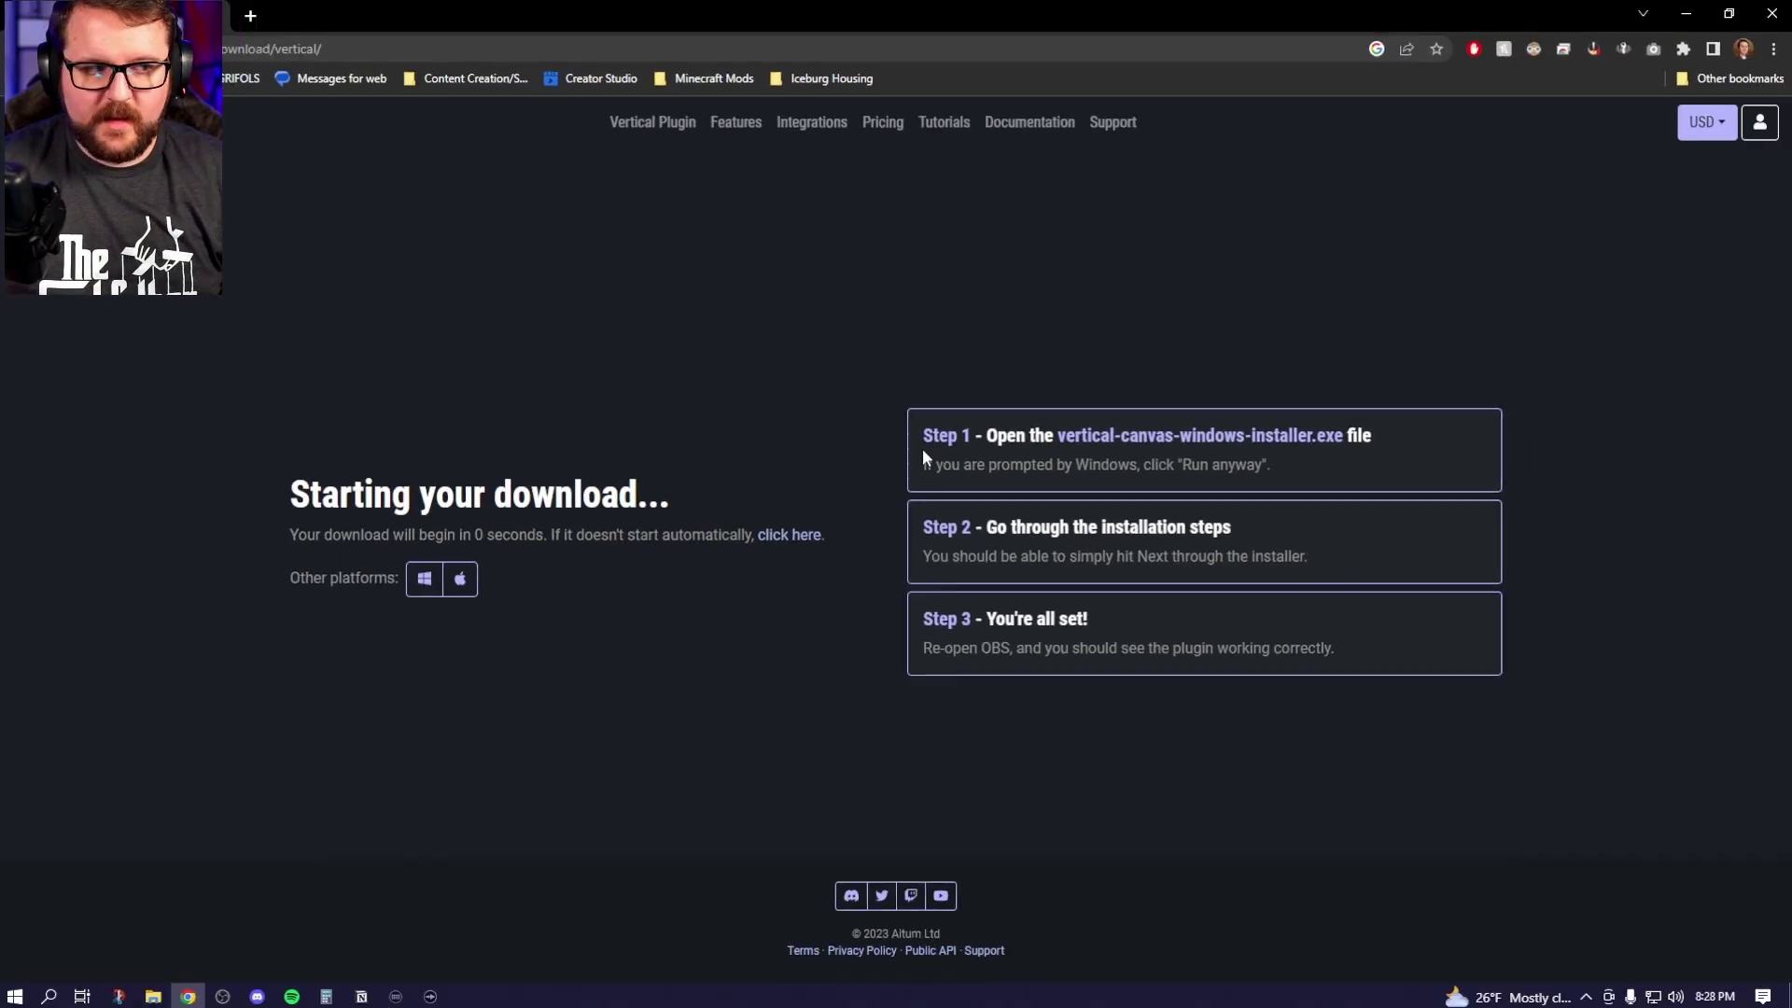
click(1685, 13)
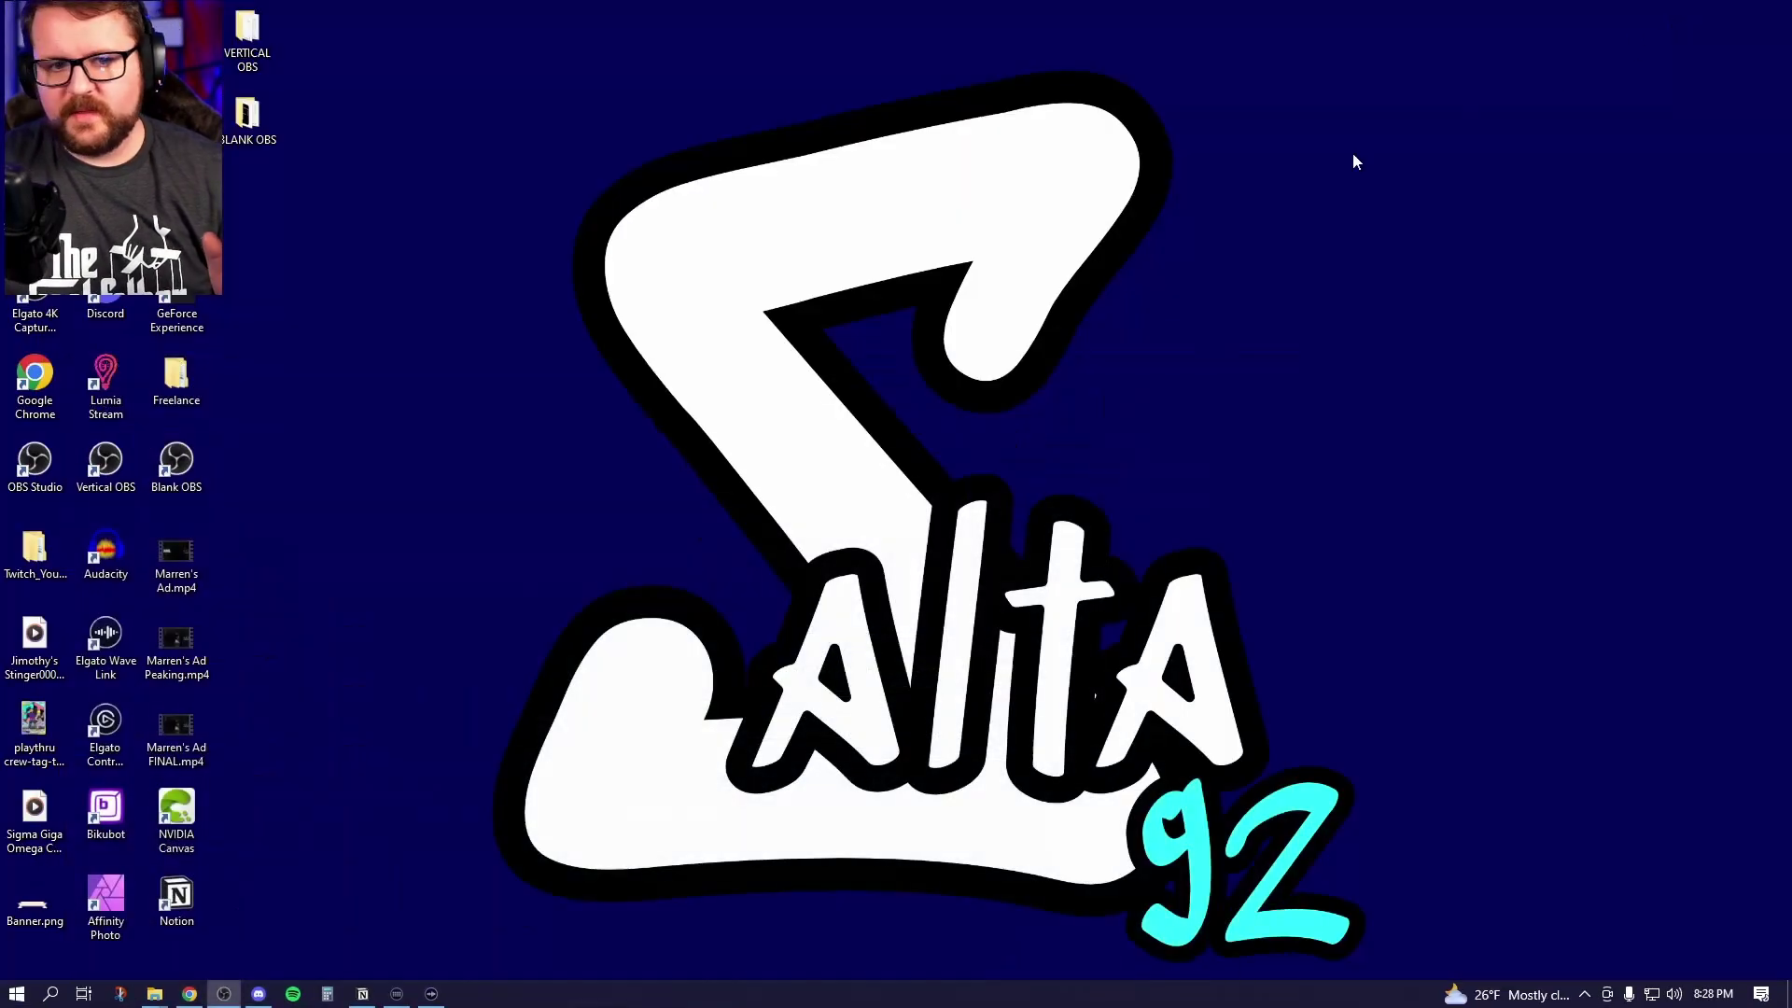
double_click(176, 462)
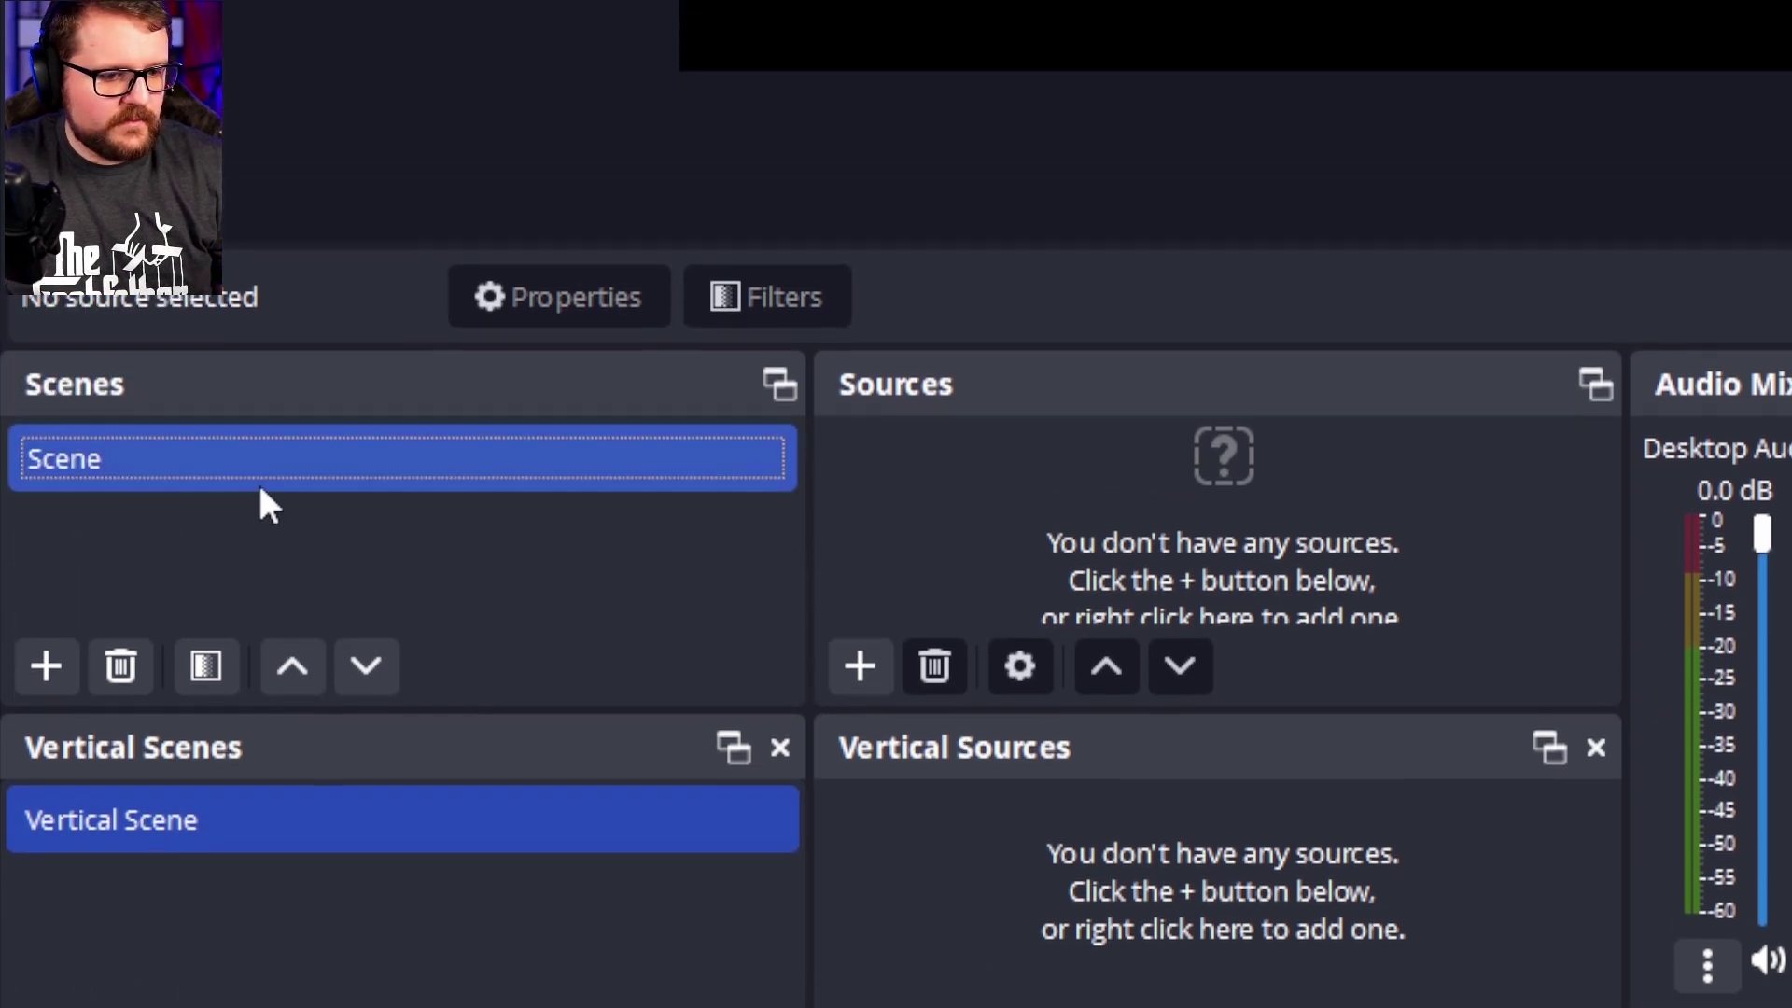
Rename the default scene in the main scene list to Chatting
right_click(177, 275)
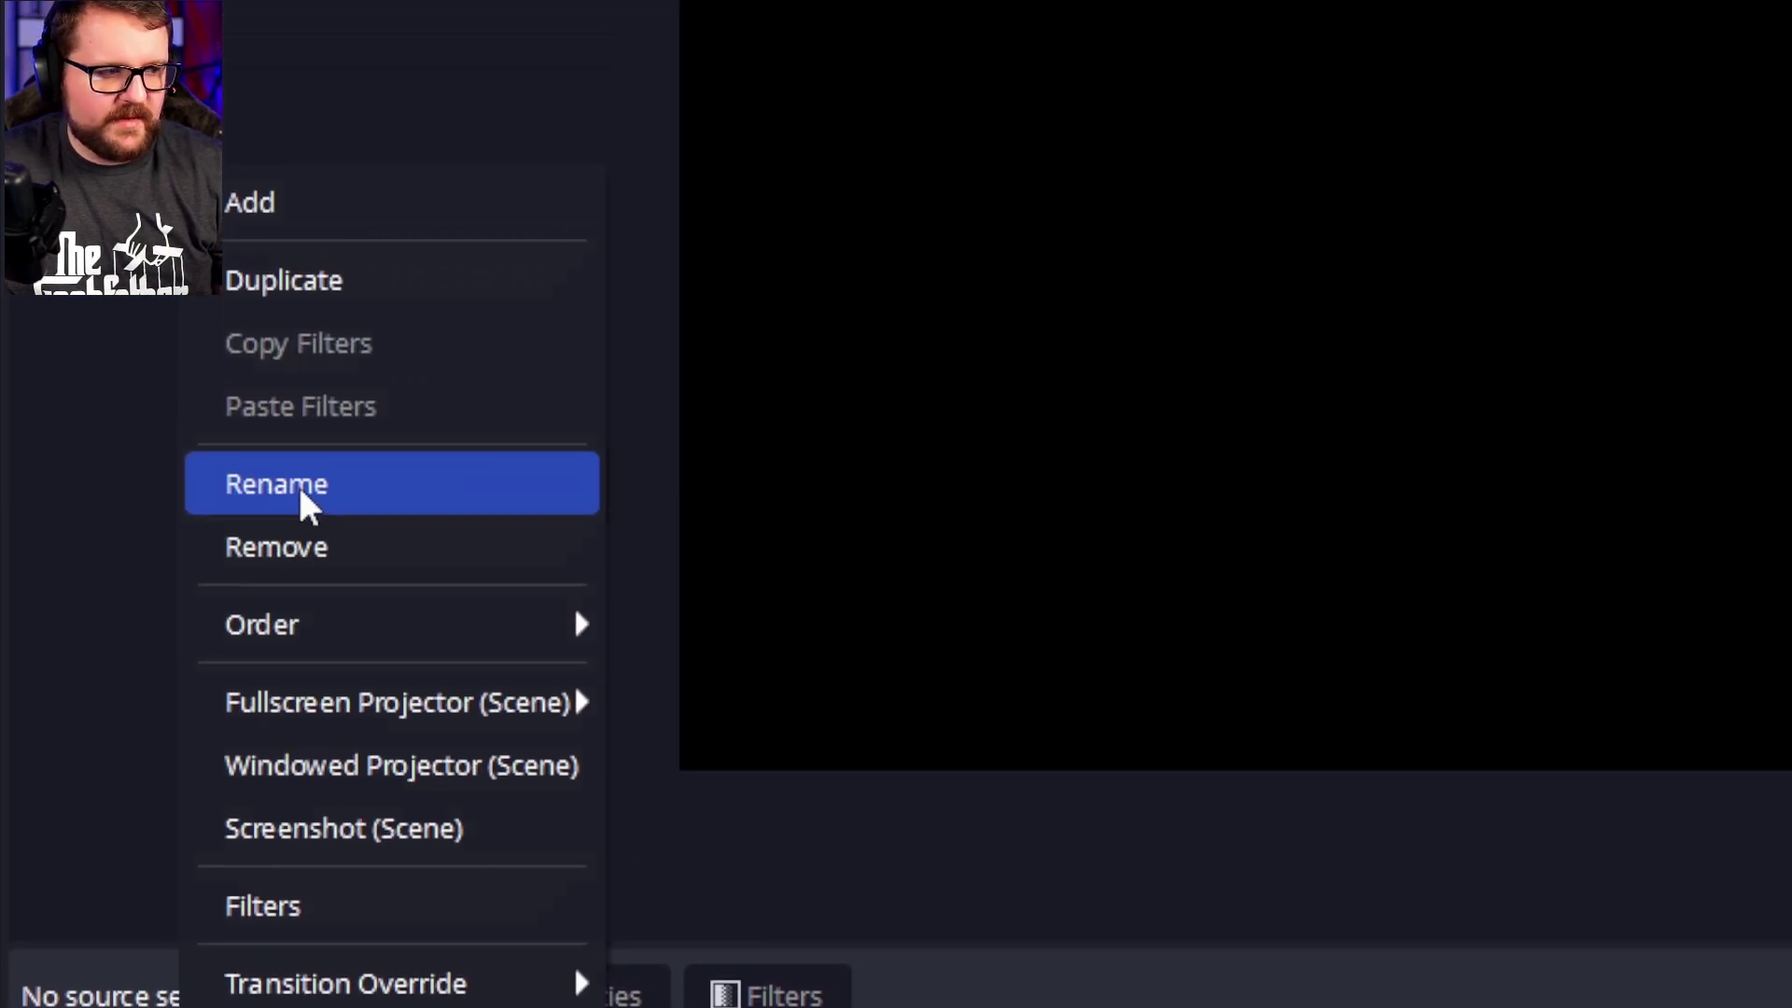
click(308, 494)
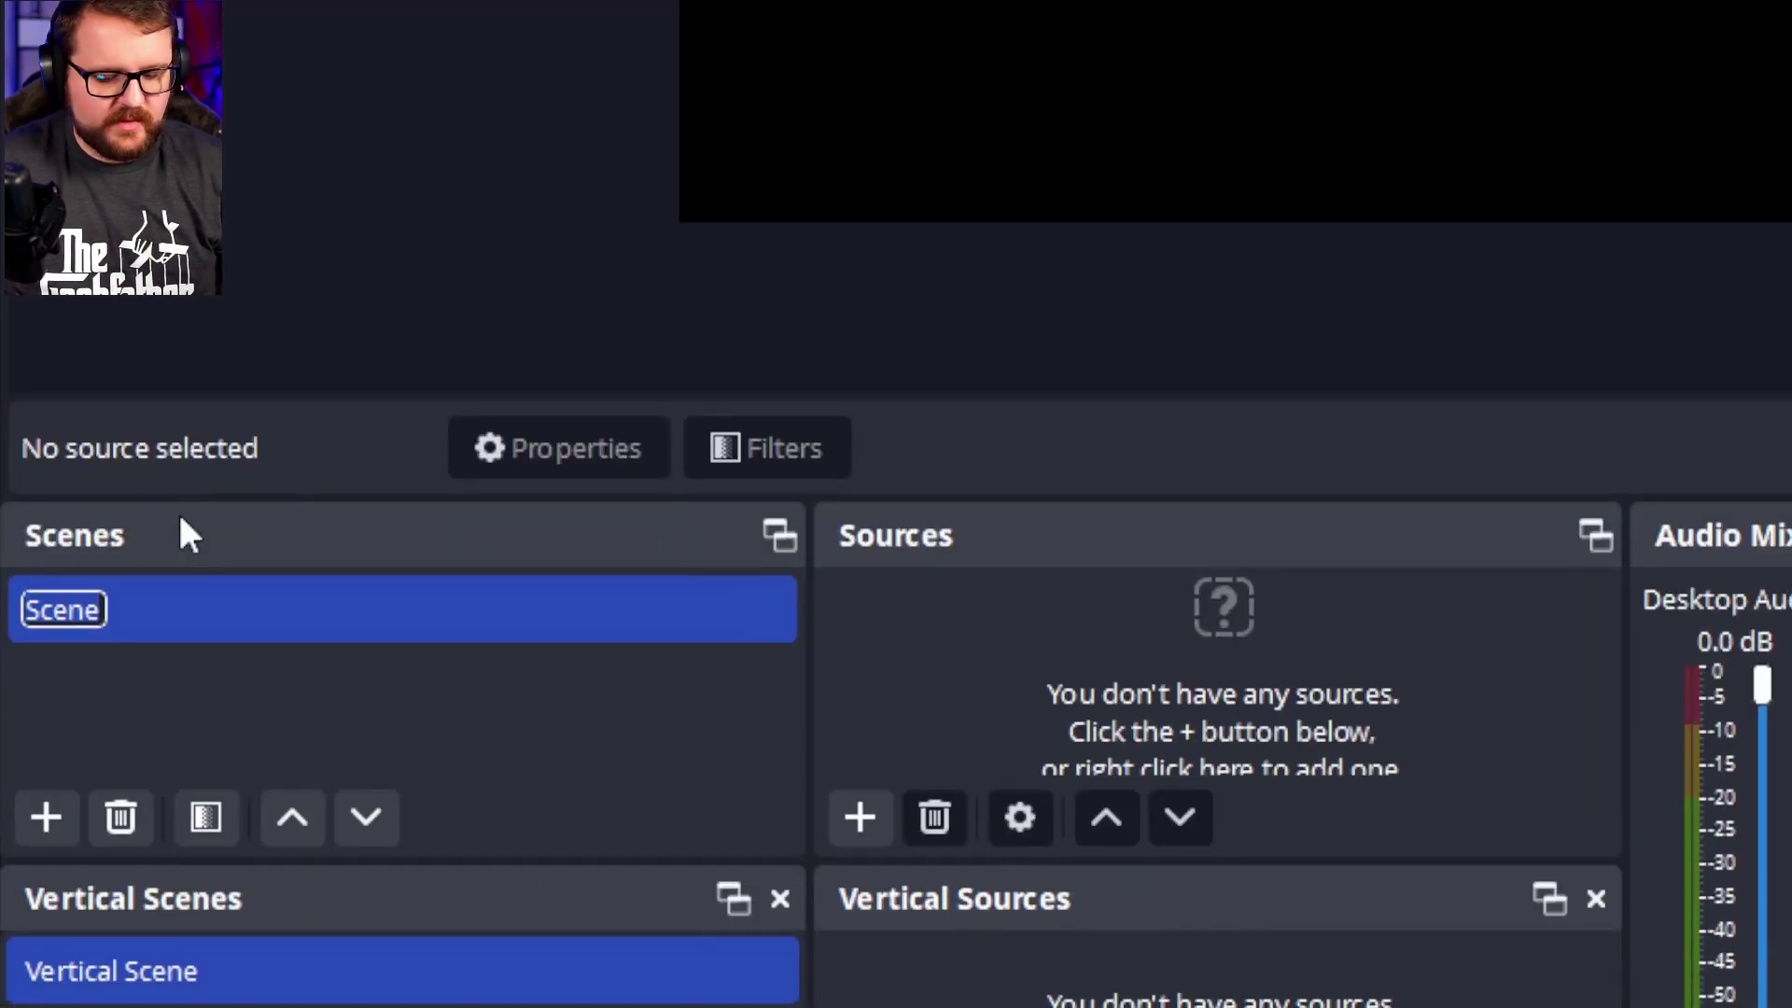
key(BackSpace)
text(Chattin)
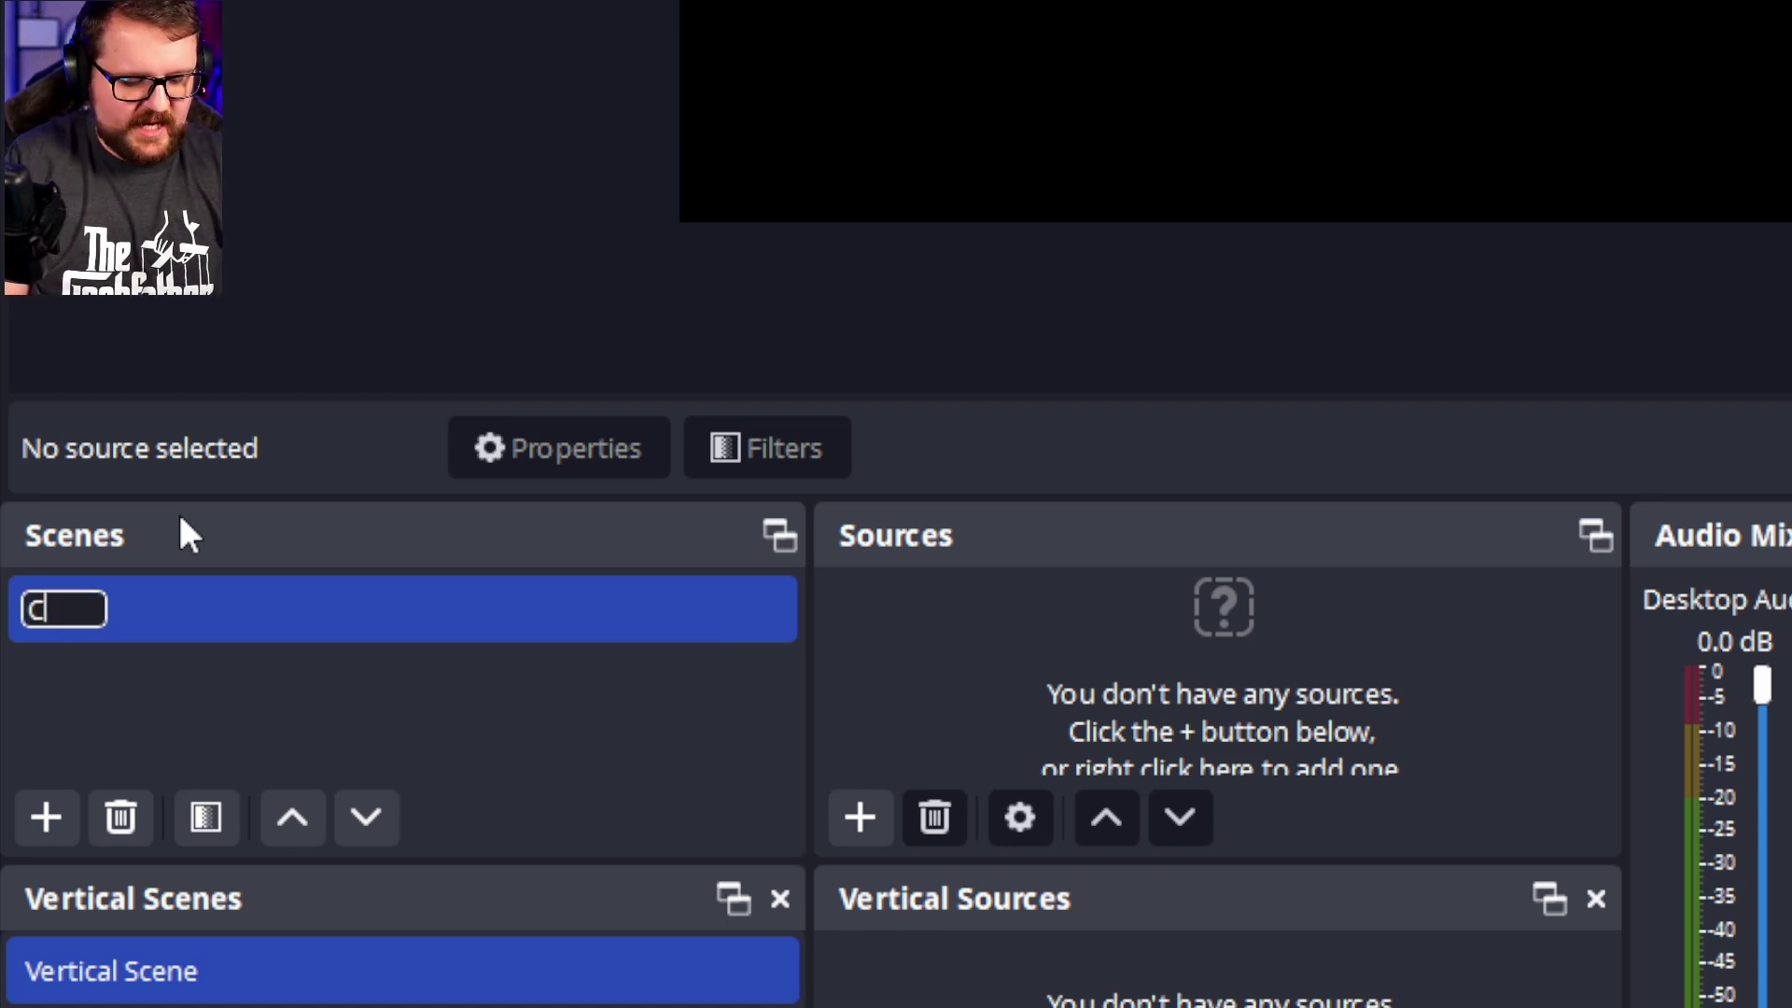
text(g)
key(Return)
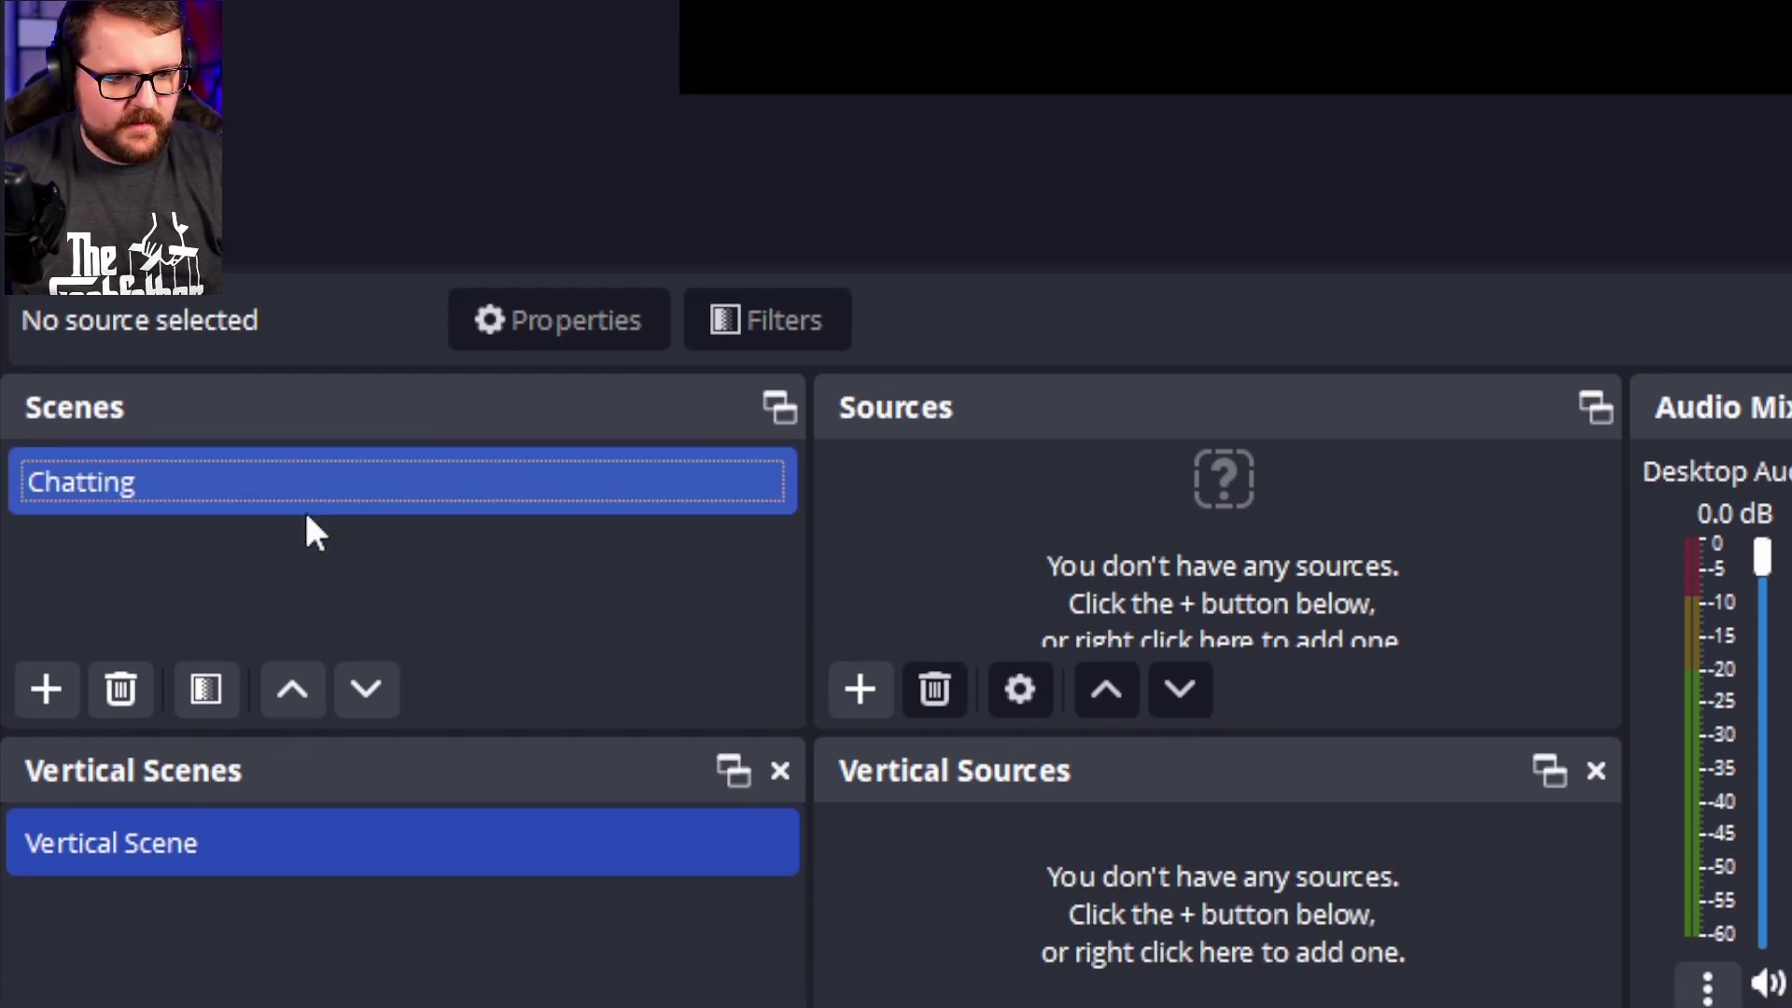
Rename the default Vertical Scene to (V) Chatting
right_click(158, 663)
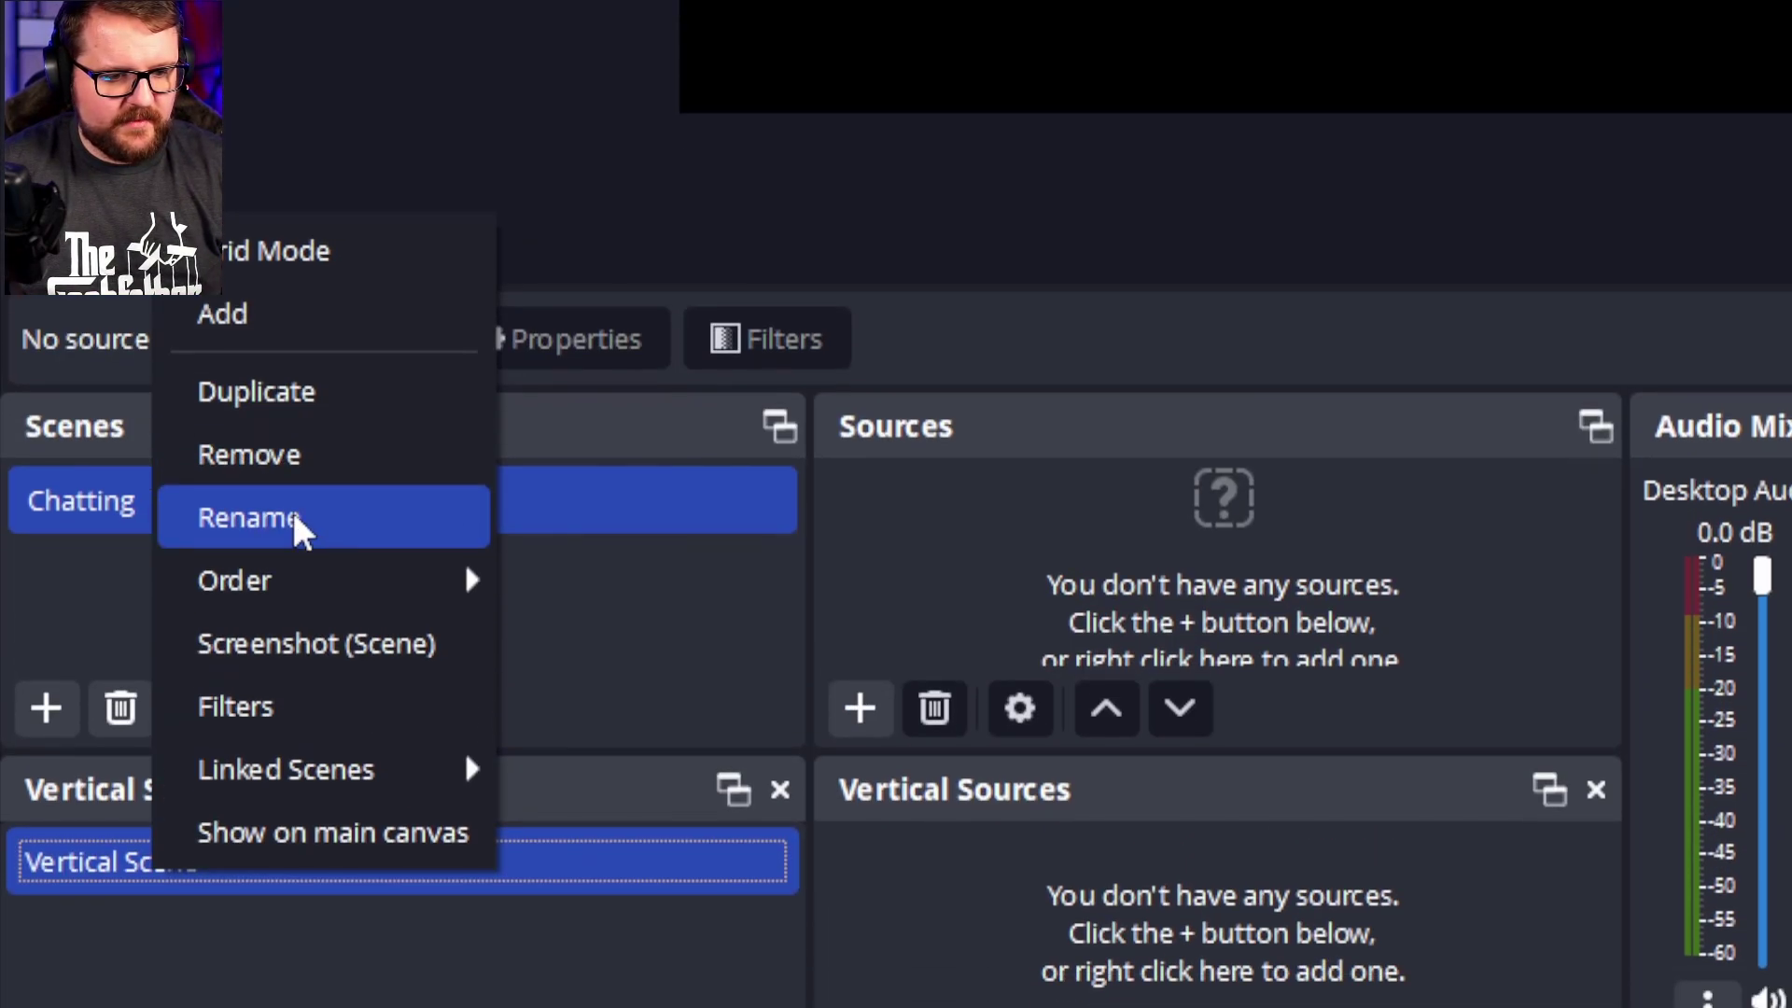
click(289, 292)
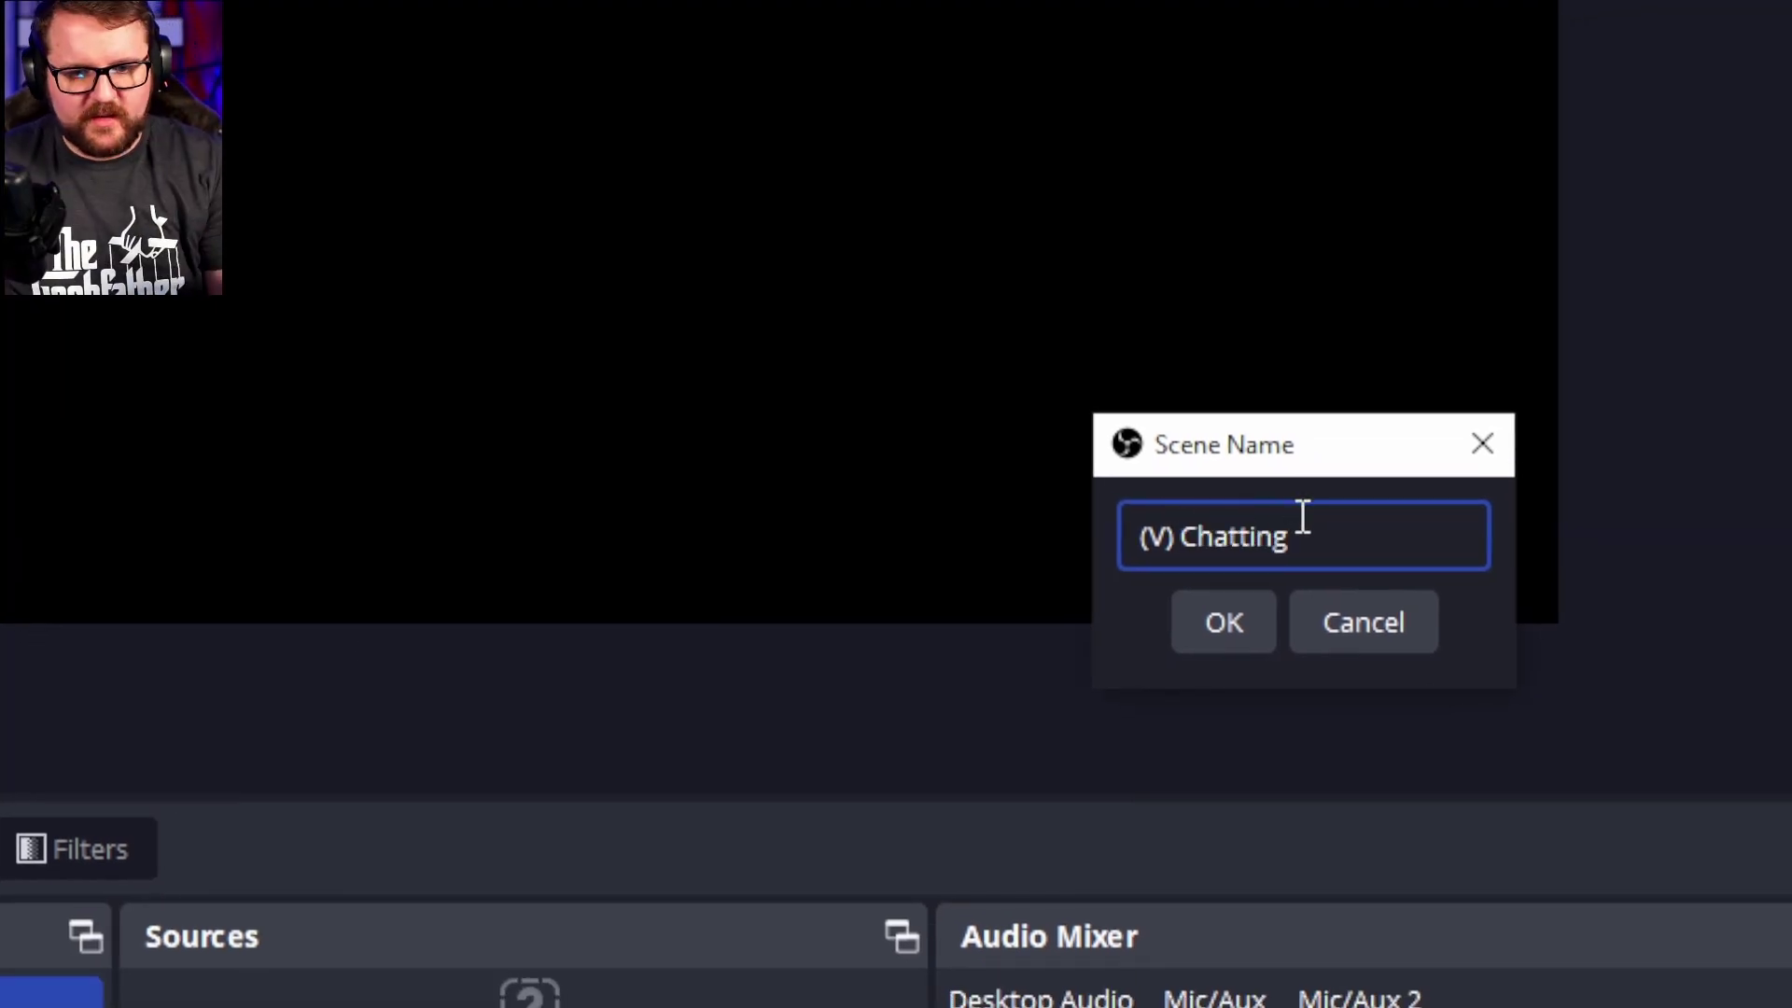
click(1251, 623)
click(1250, 519)
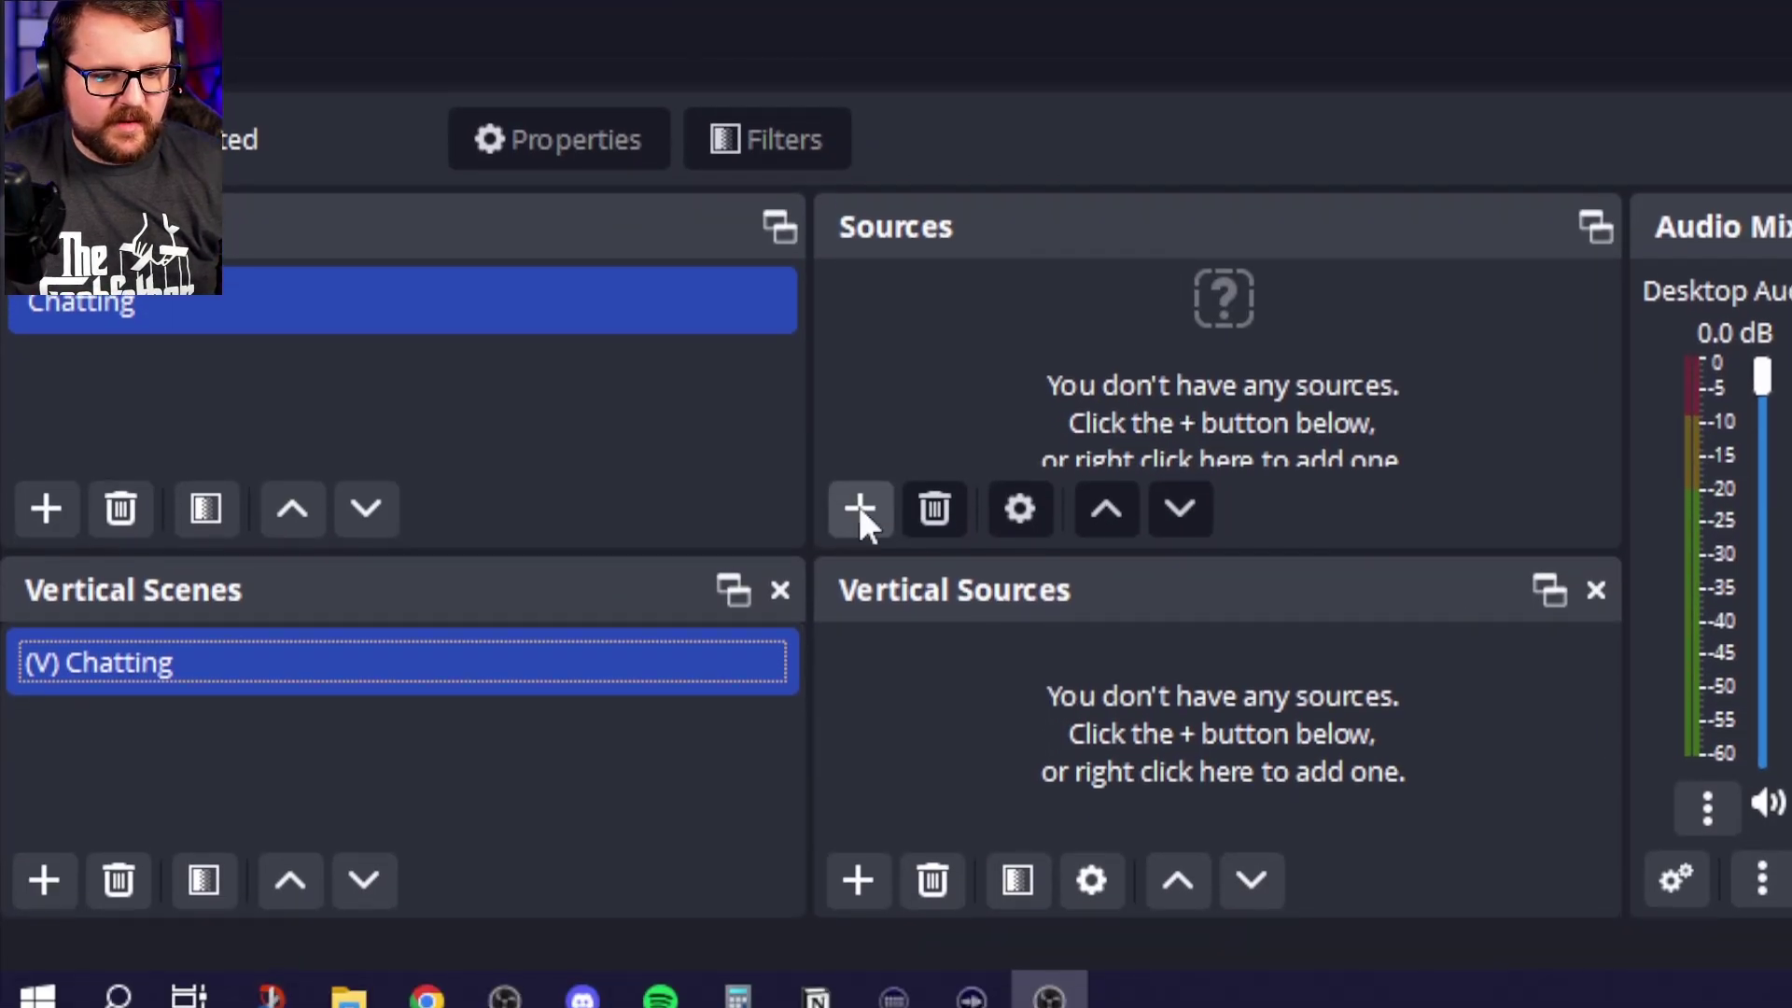
Add a new Video Capture Device source named Camera to the Chatting scene, with OBS Virtual Camera as its device
click(860, 482)
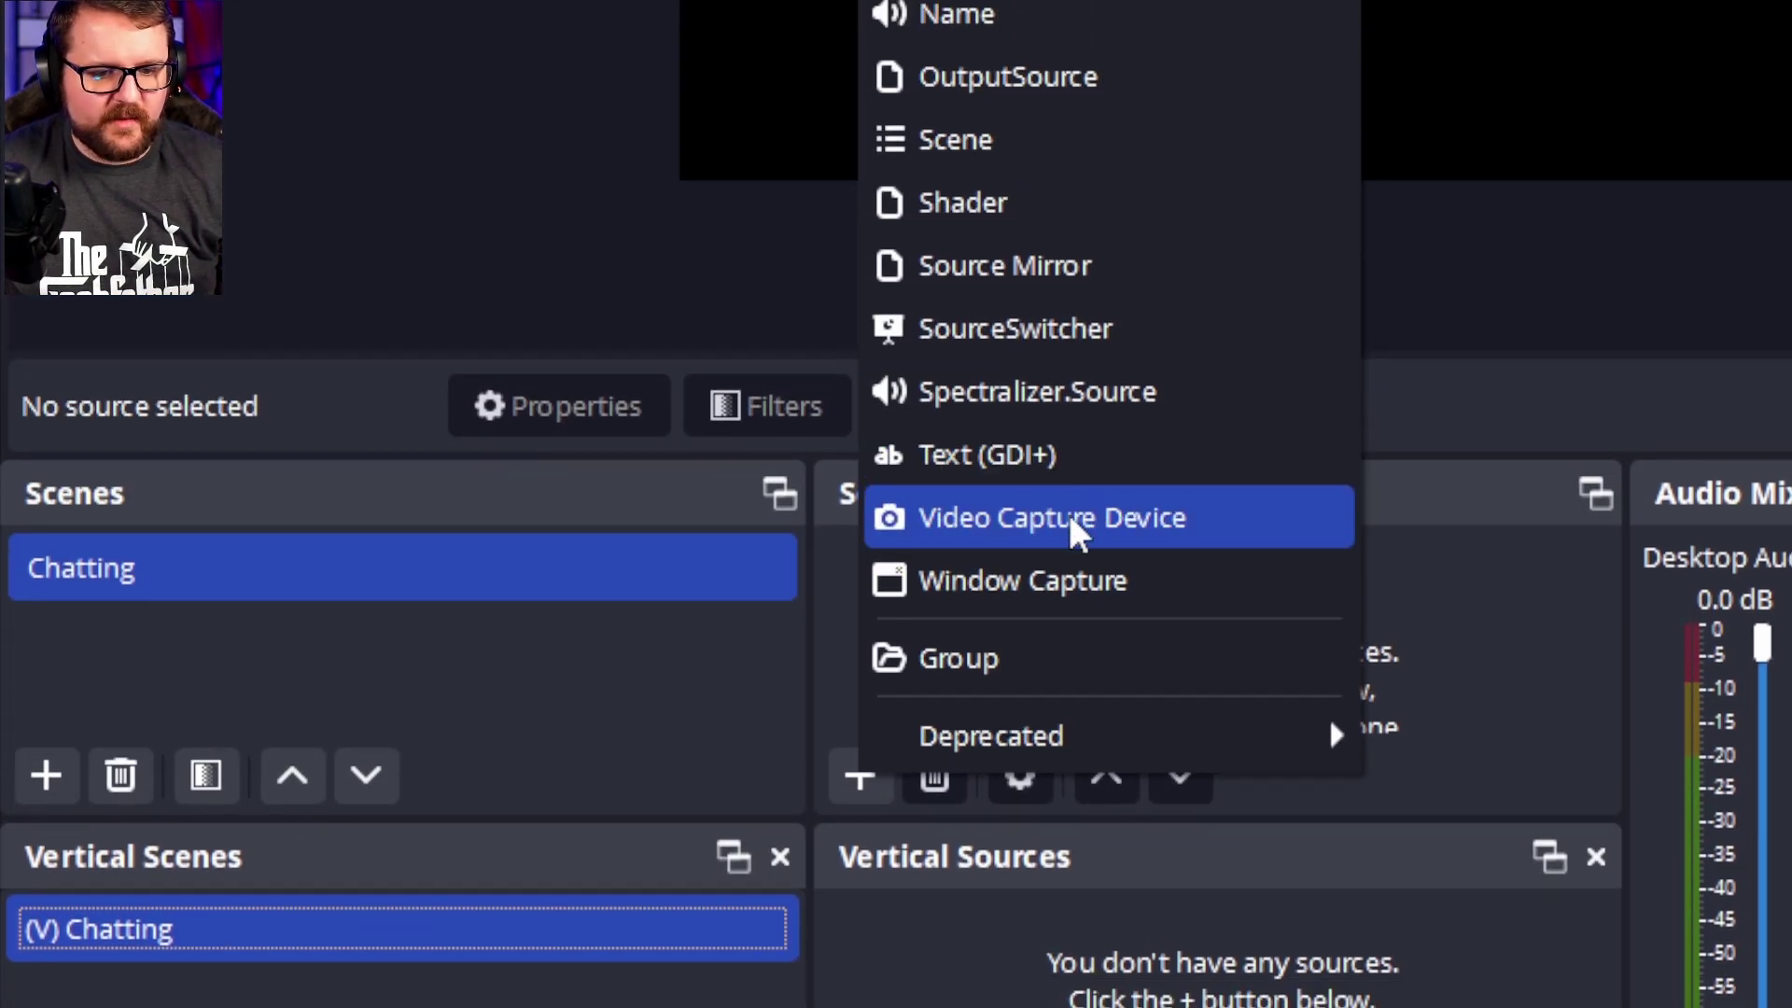
click(1073, 278)
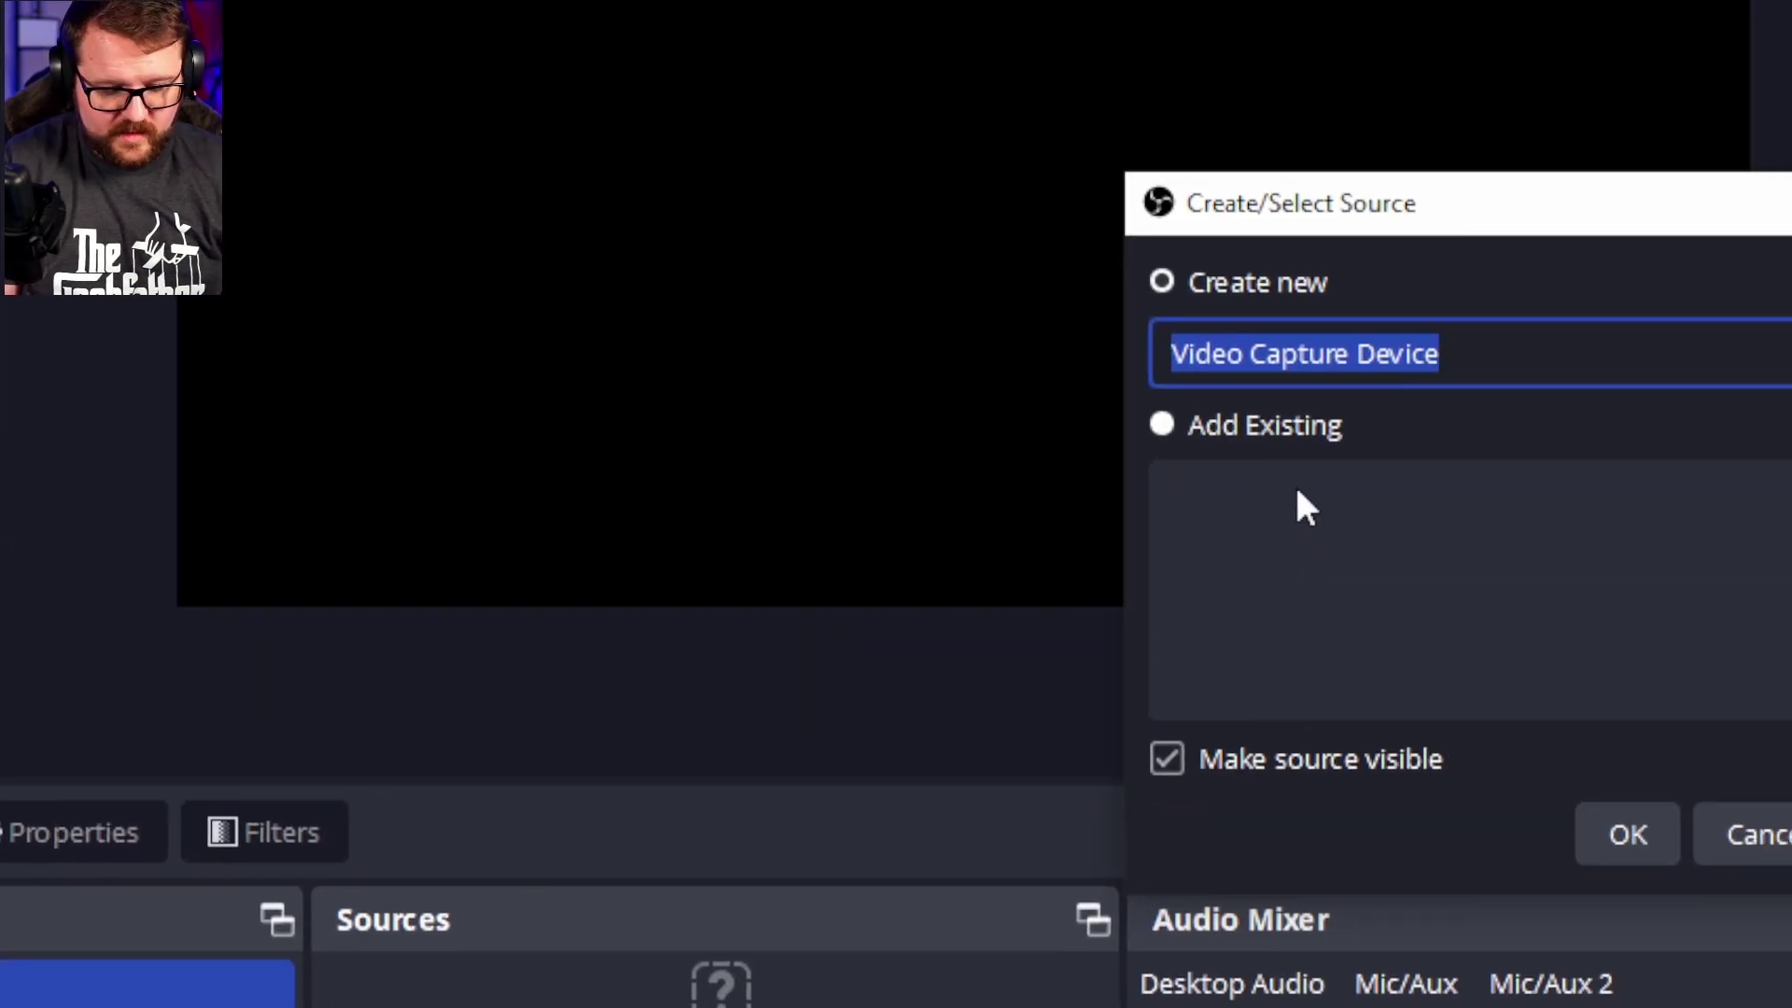
text(Camera)
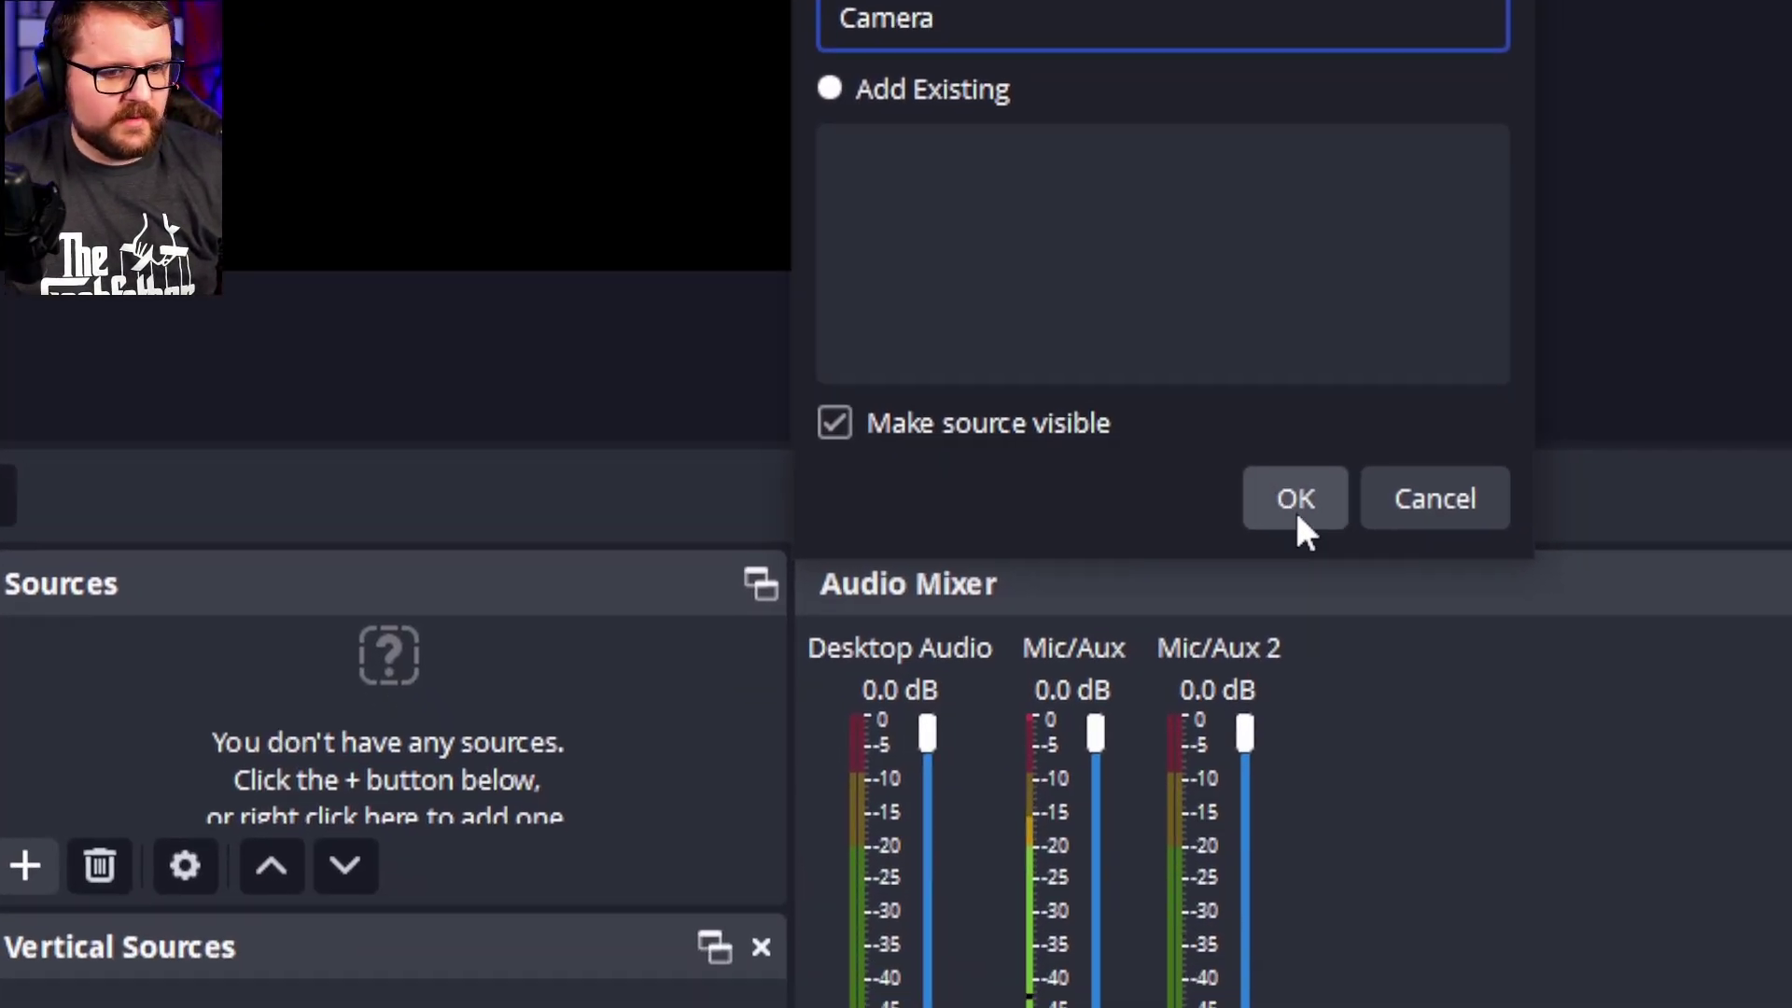
click(1372, 678)
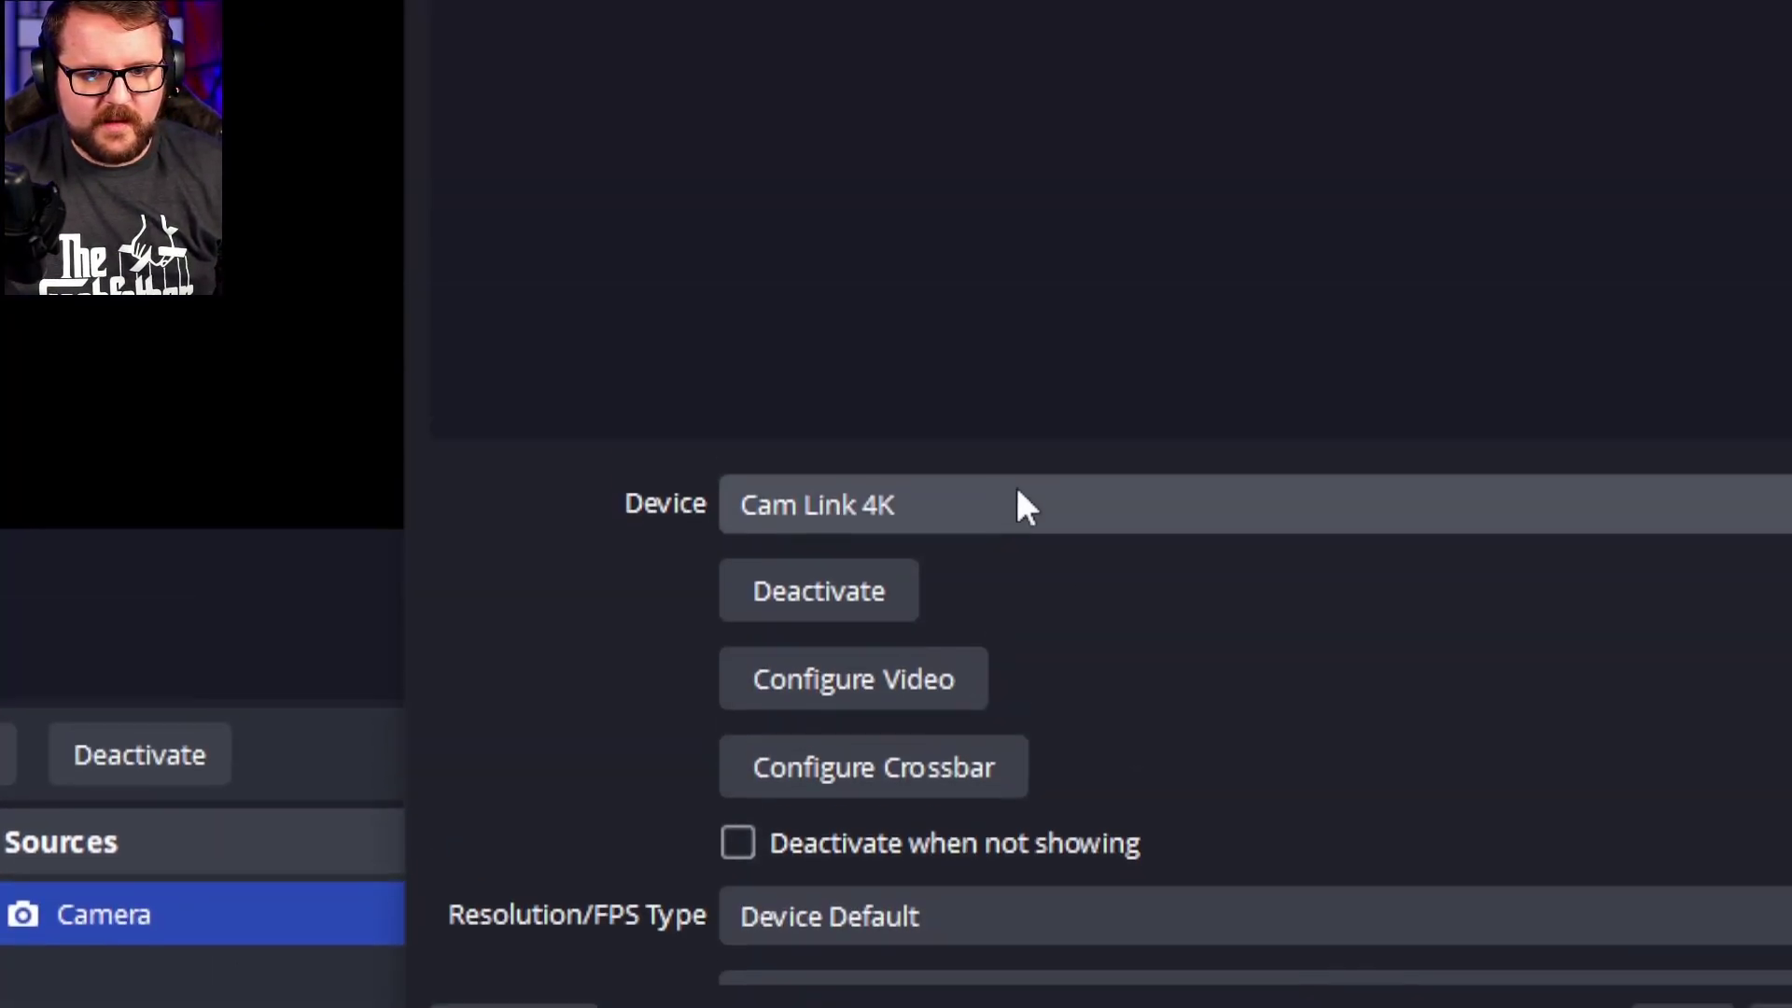
click(998, 508)
click(895, 685)
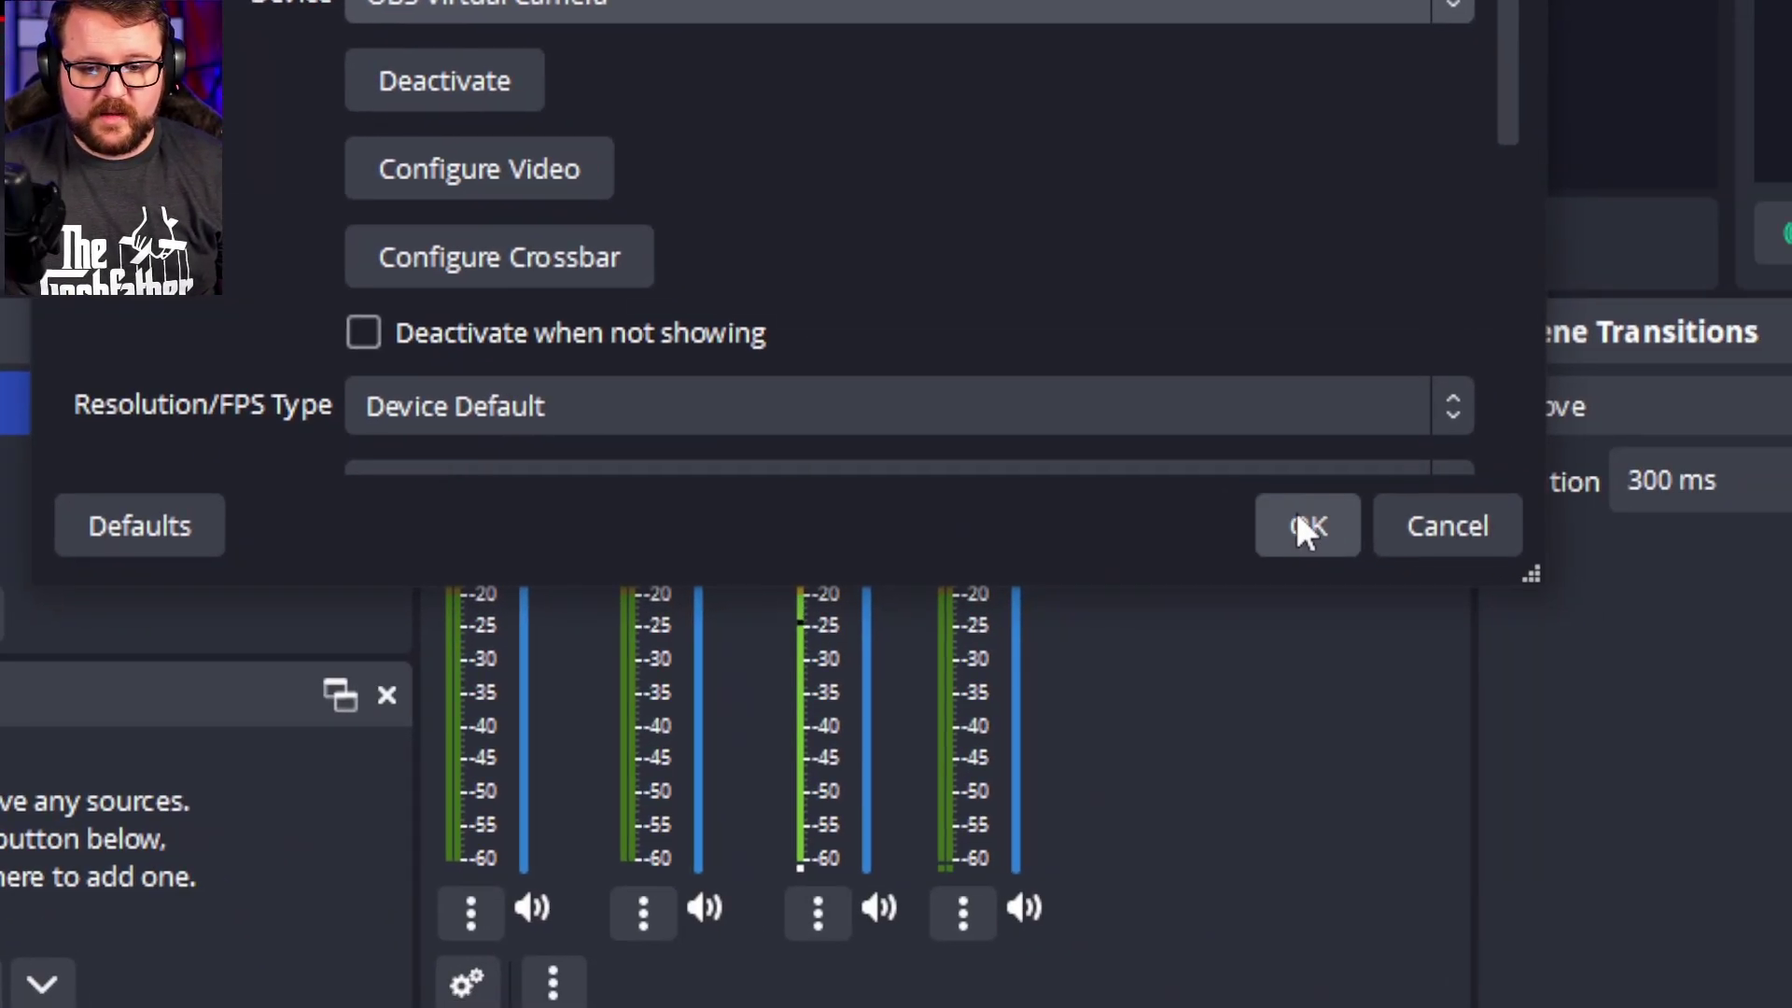
click(1298, 522)
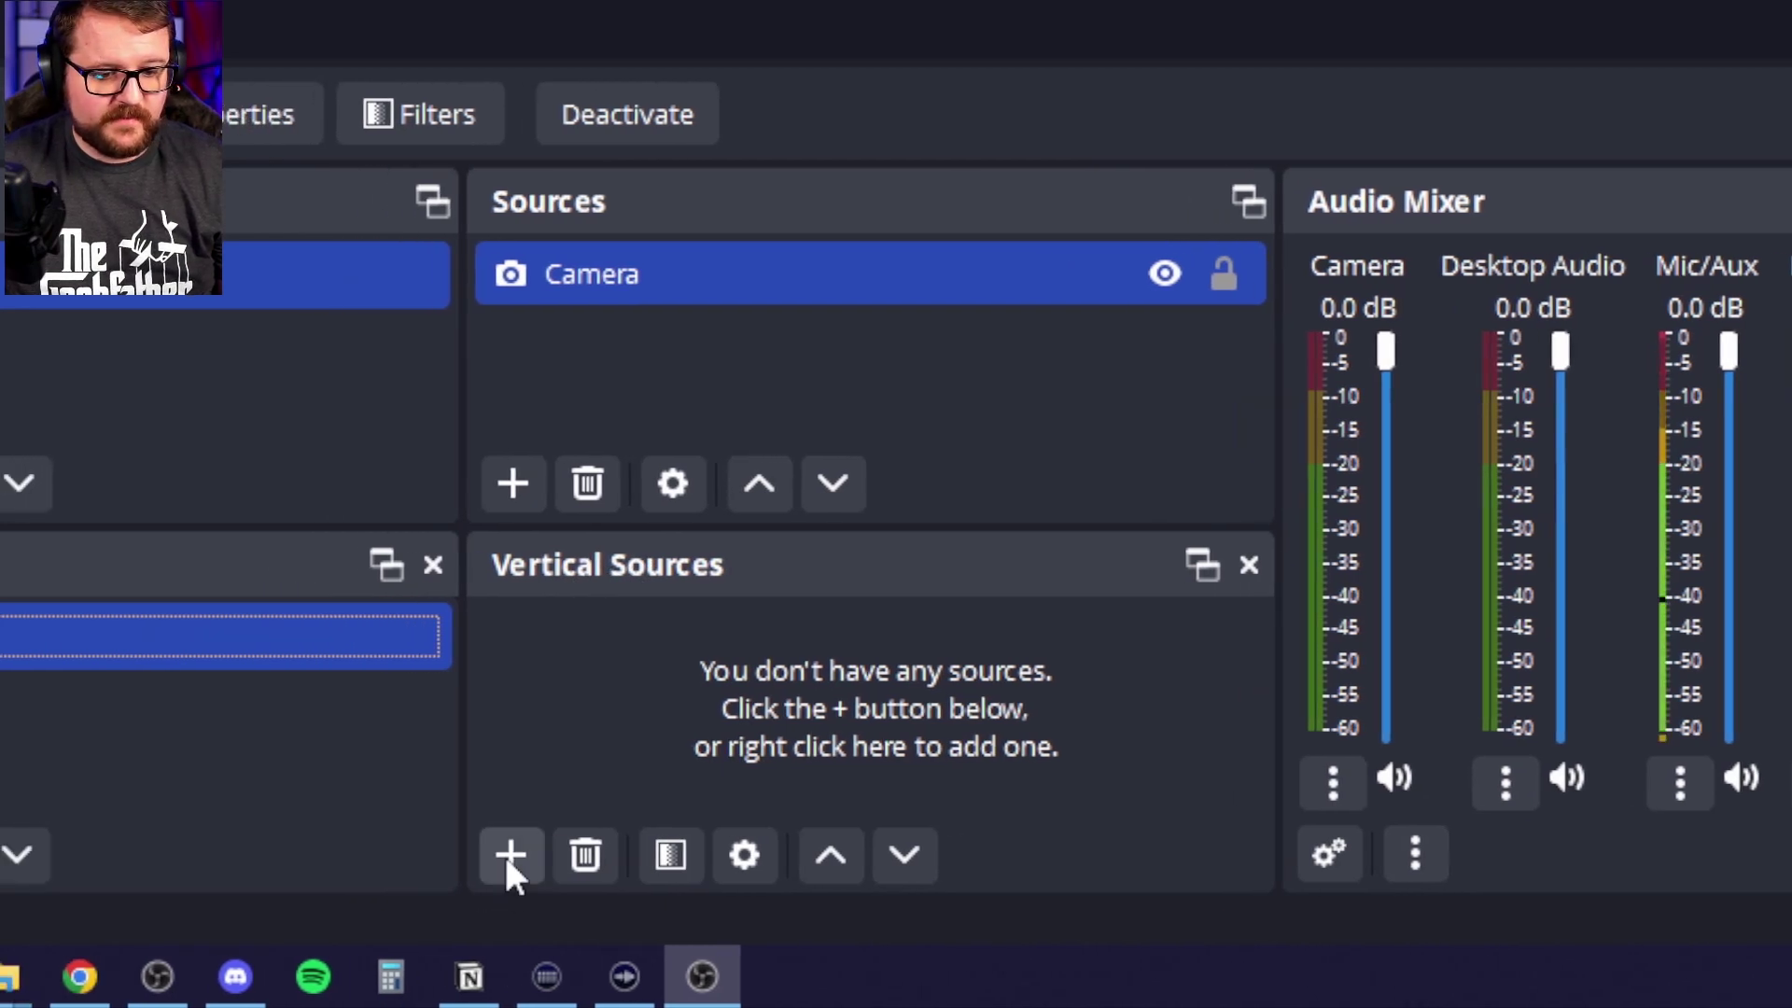
Add the existing Camera video capture source to the (V) Chatting vertical scene
click(506, 855)
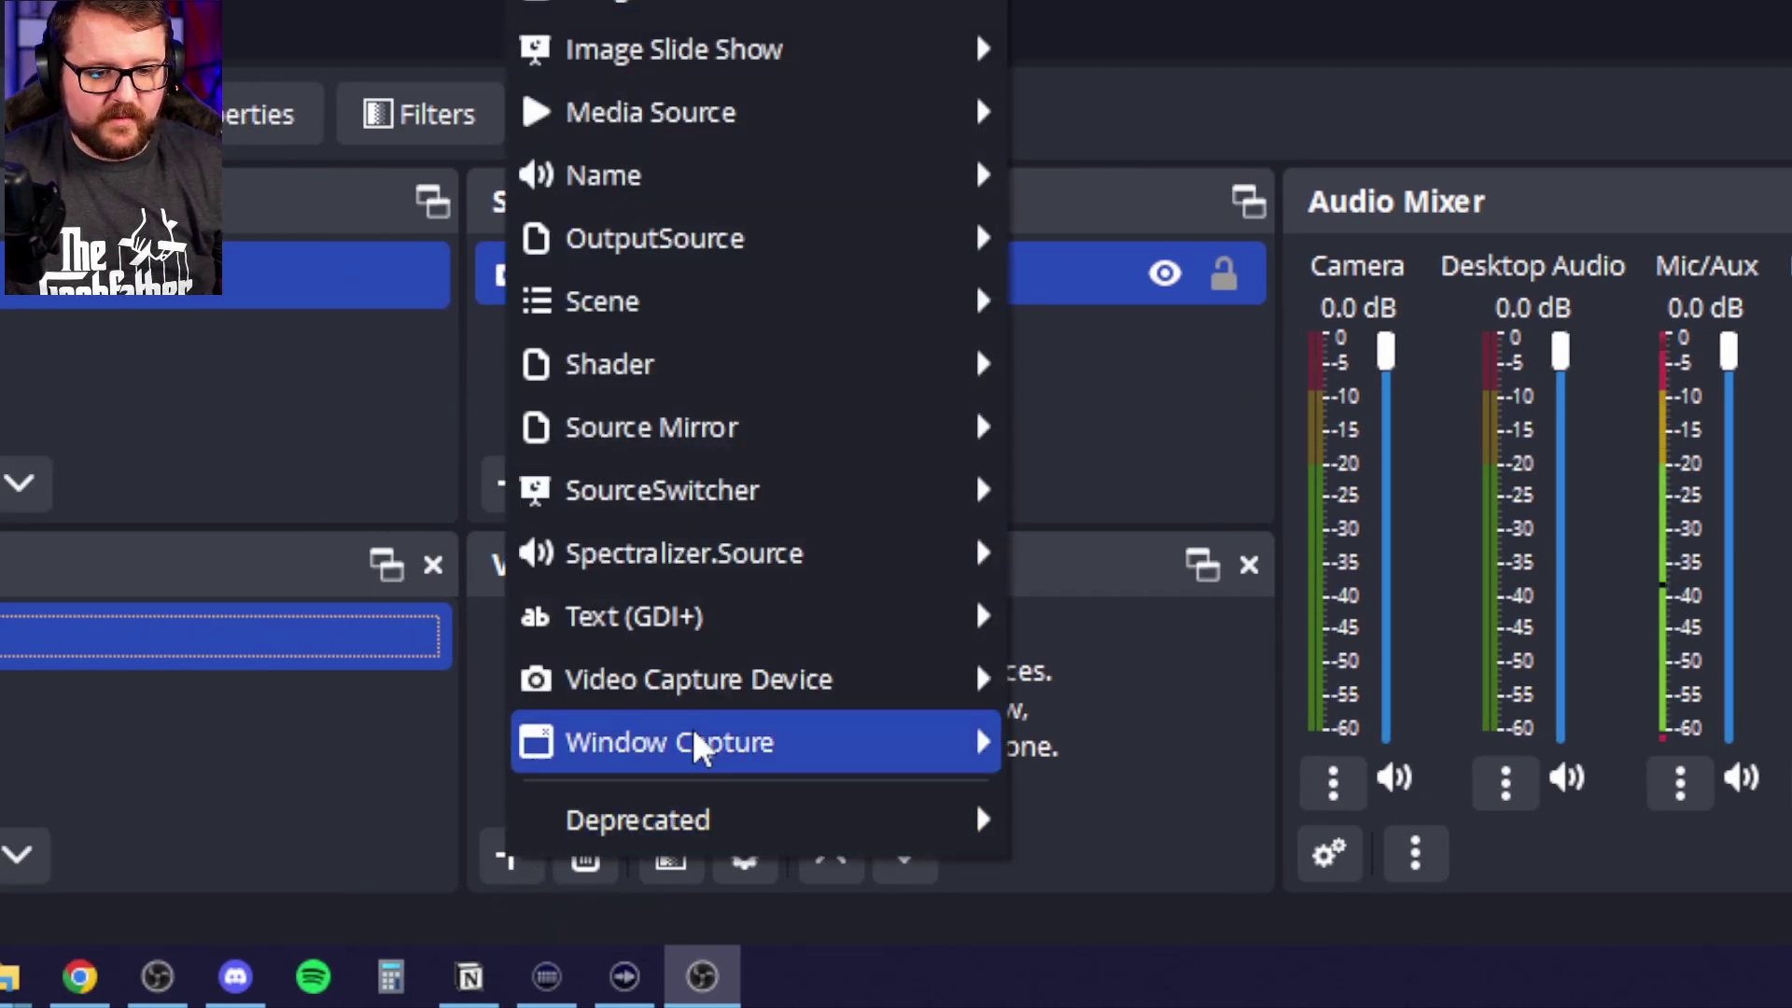
mouse_move(732, 701)
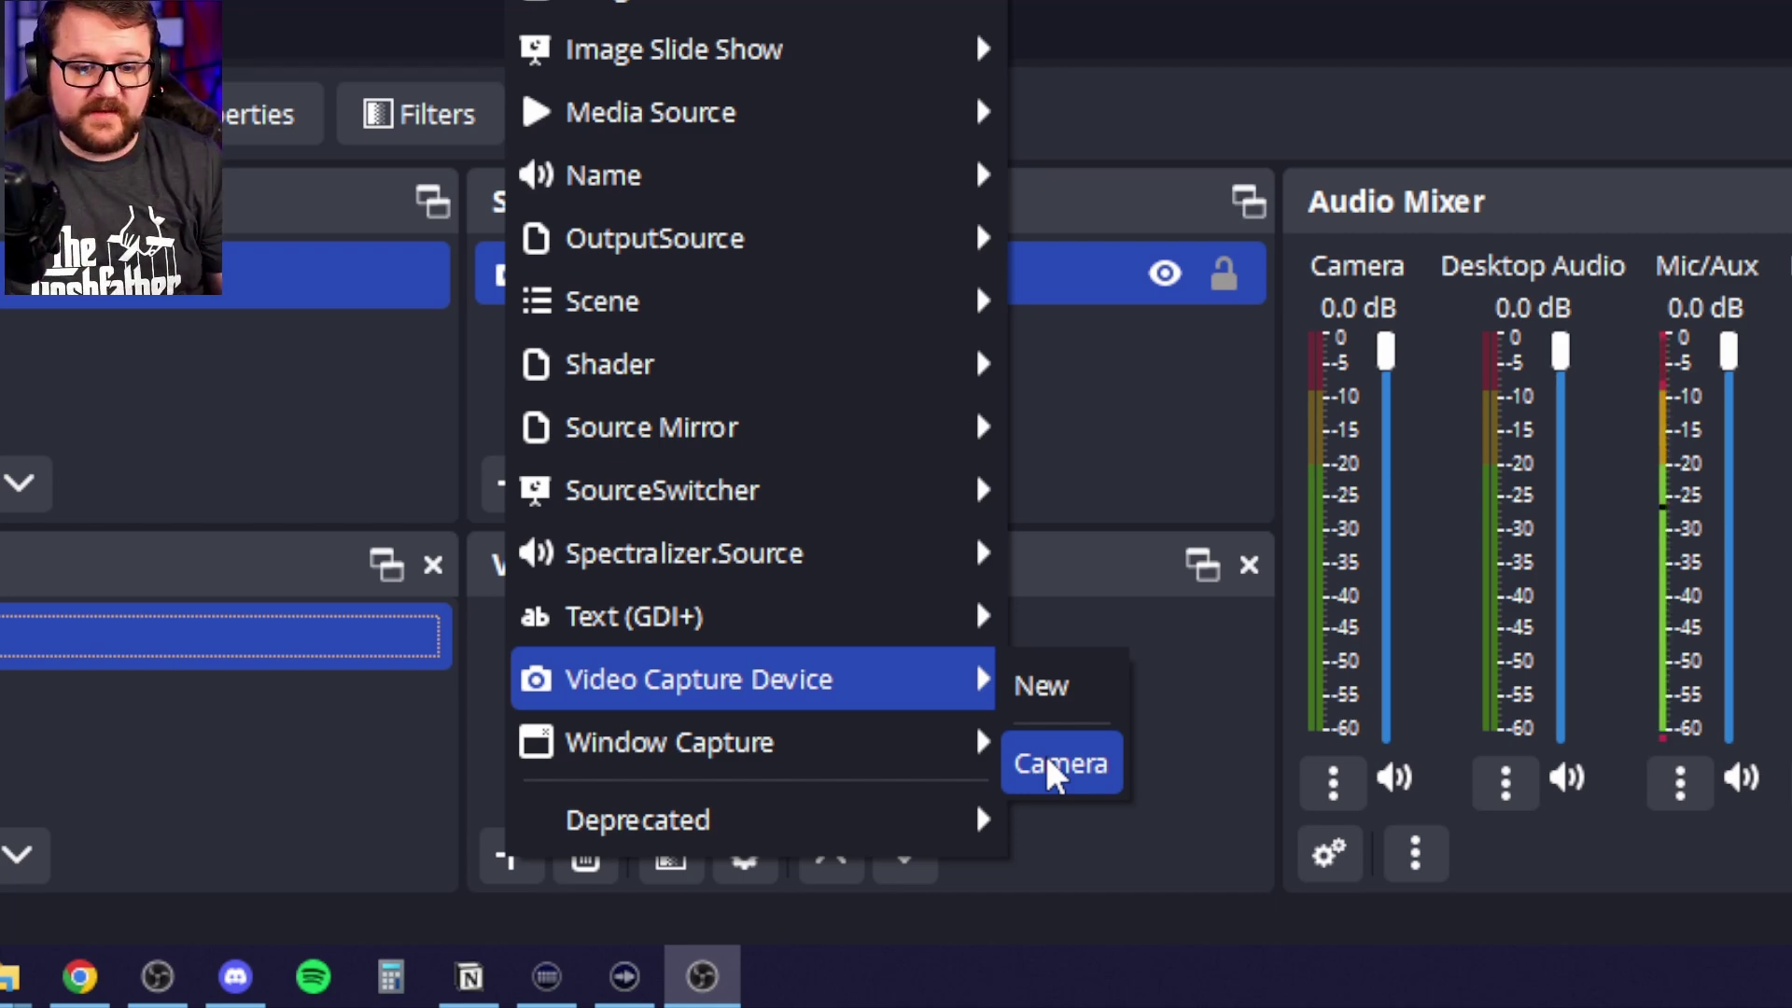
click(1045, 758)
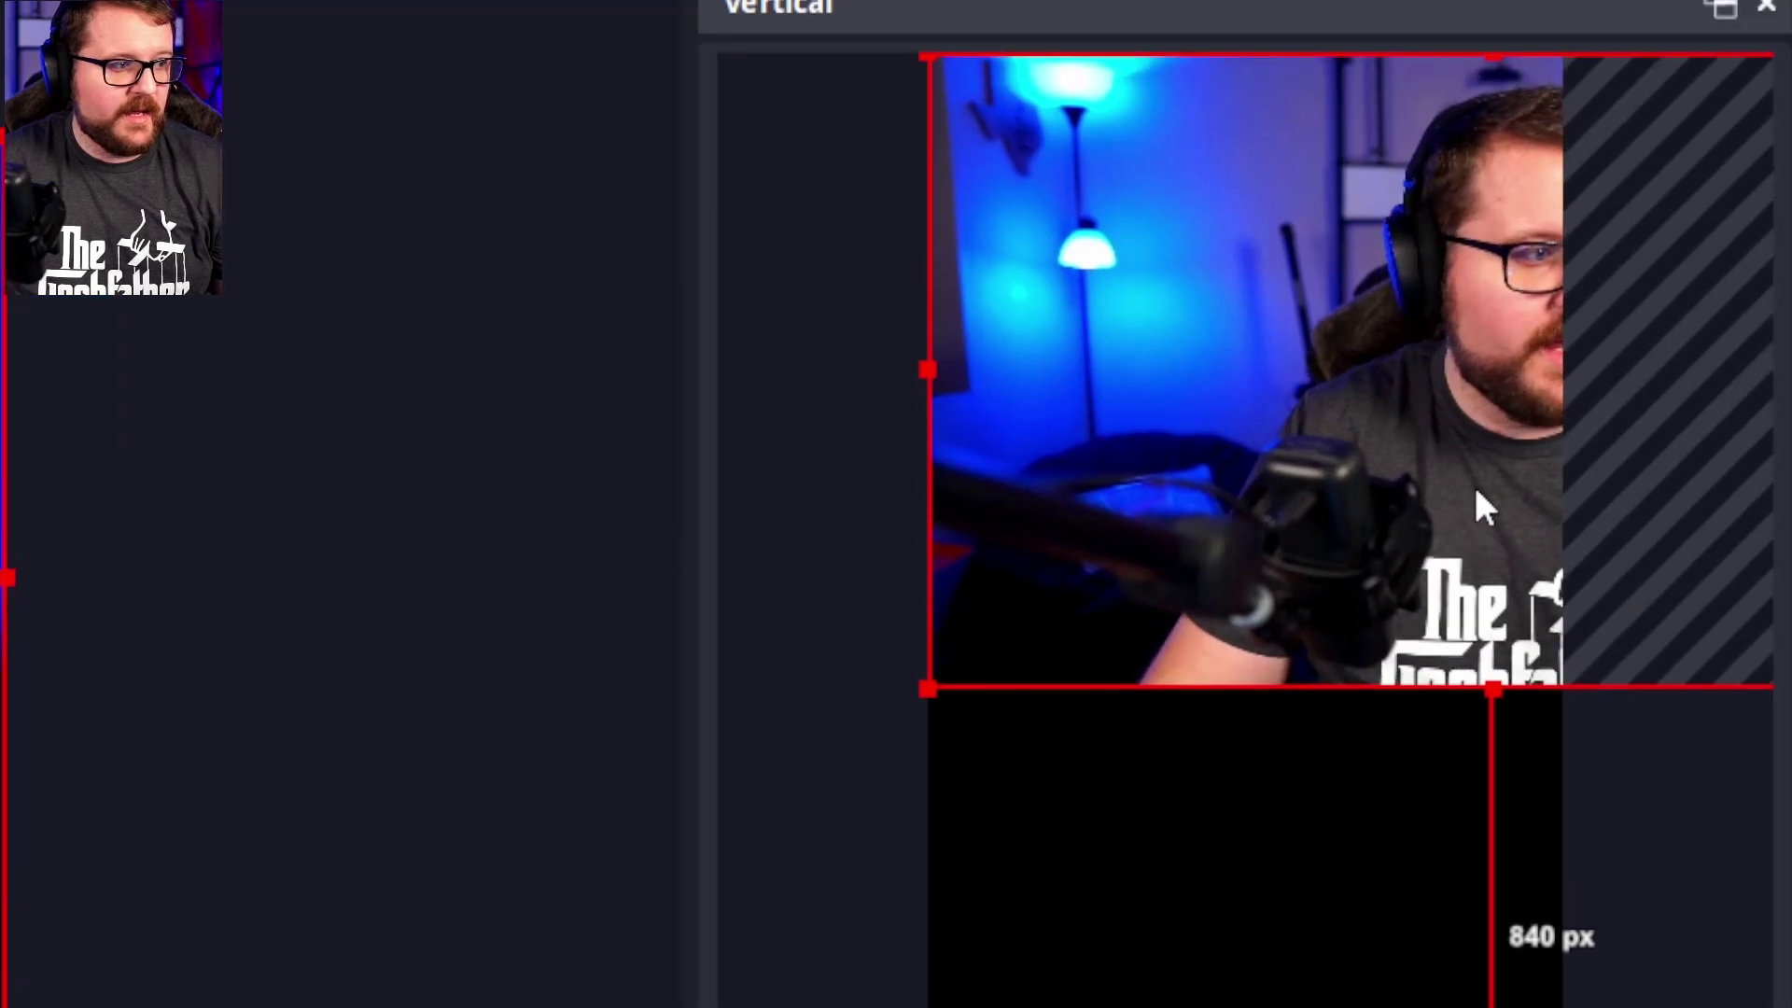
Enlarge the Camera source to fill the full height of the vertical canvas and center it horizontally
drag(1474, 491, 1210, 487)
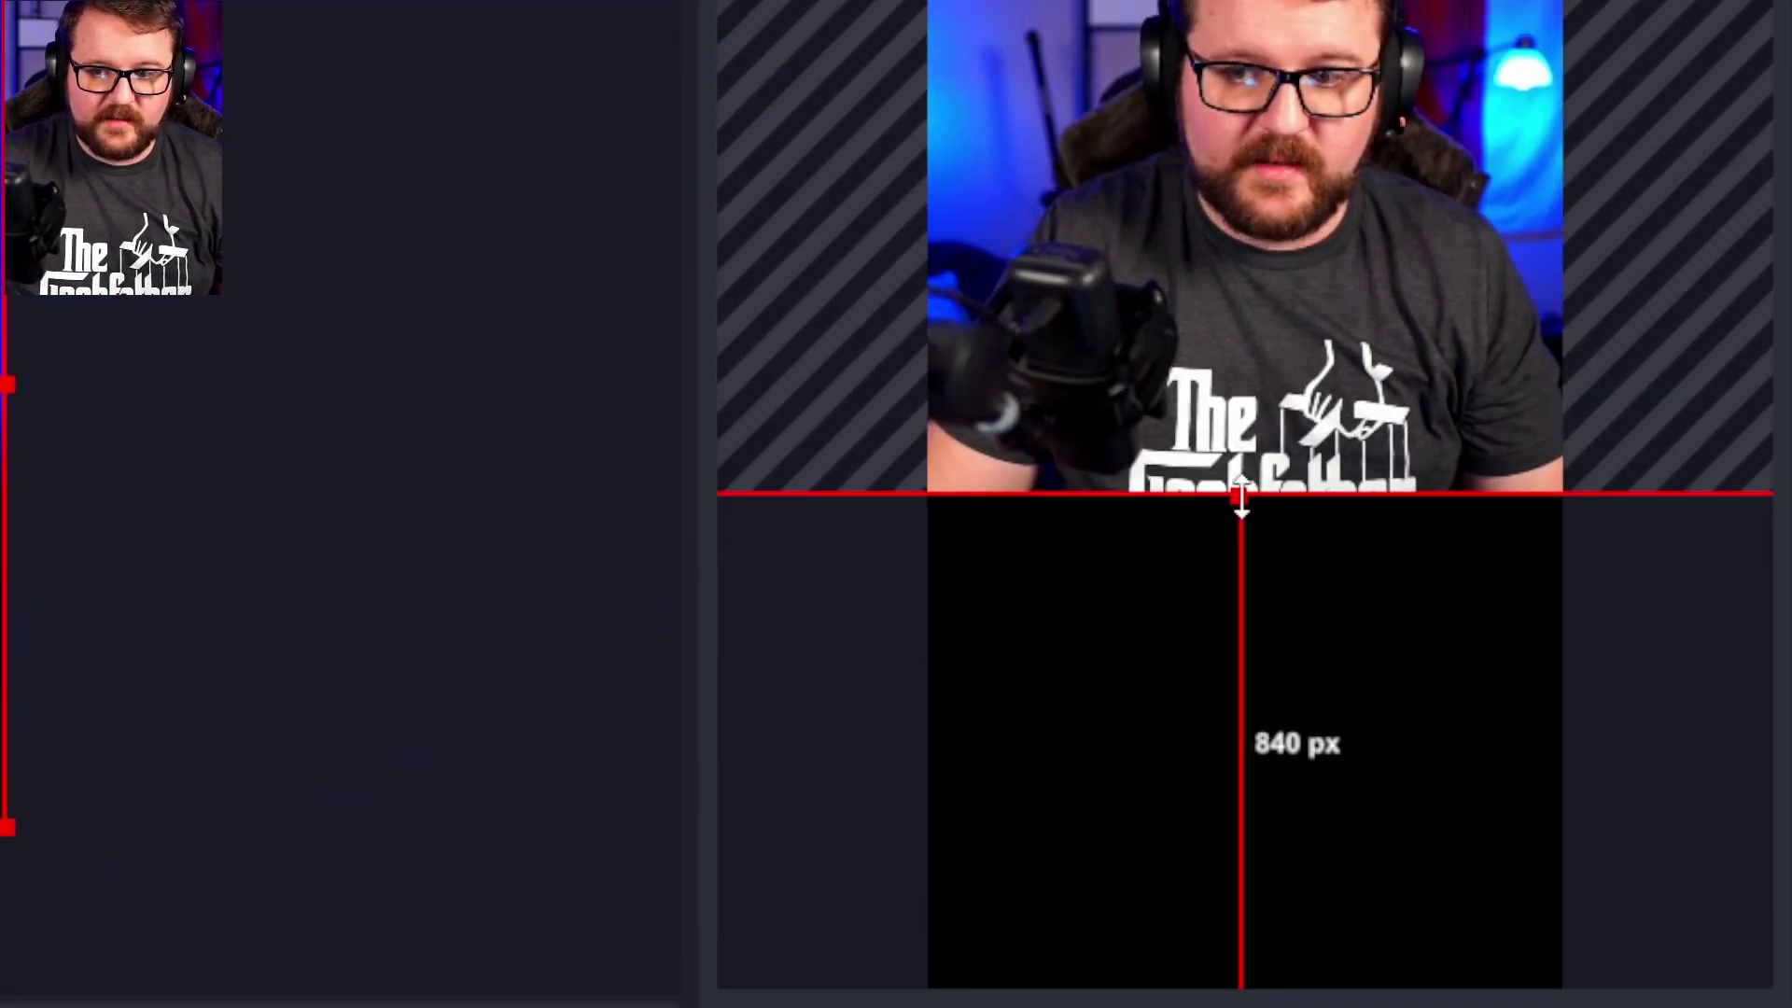
drag(1230, 688, 1235, 912)
drag(1234, 530, 1280, 784)
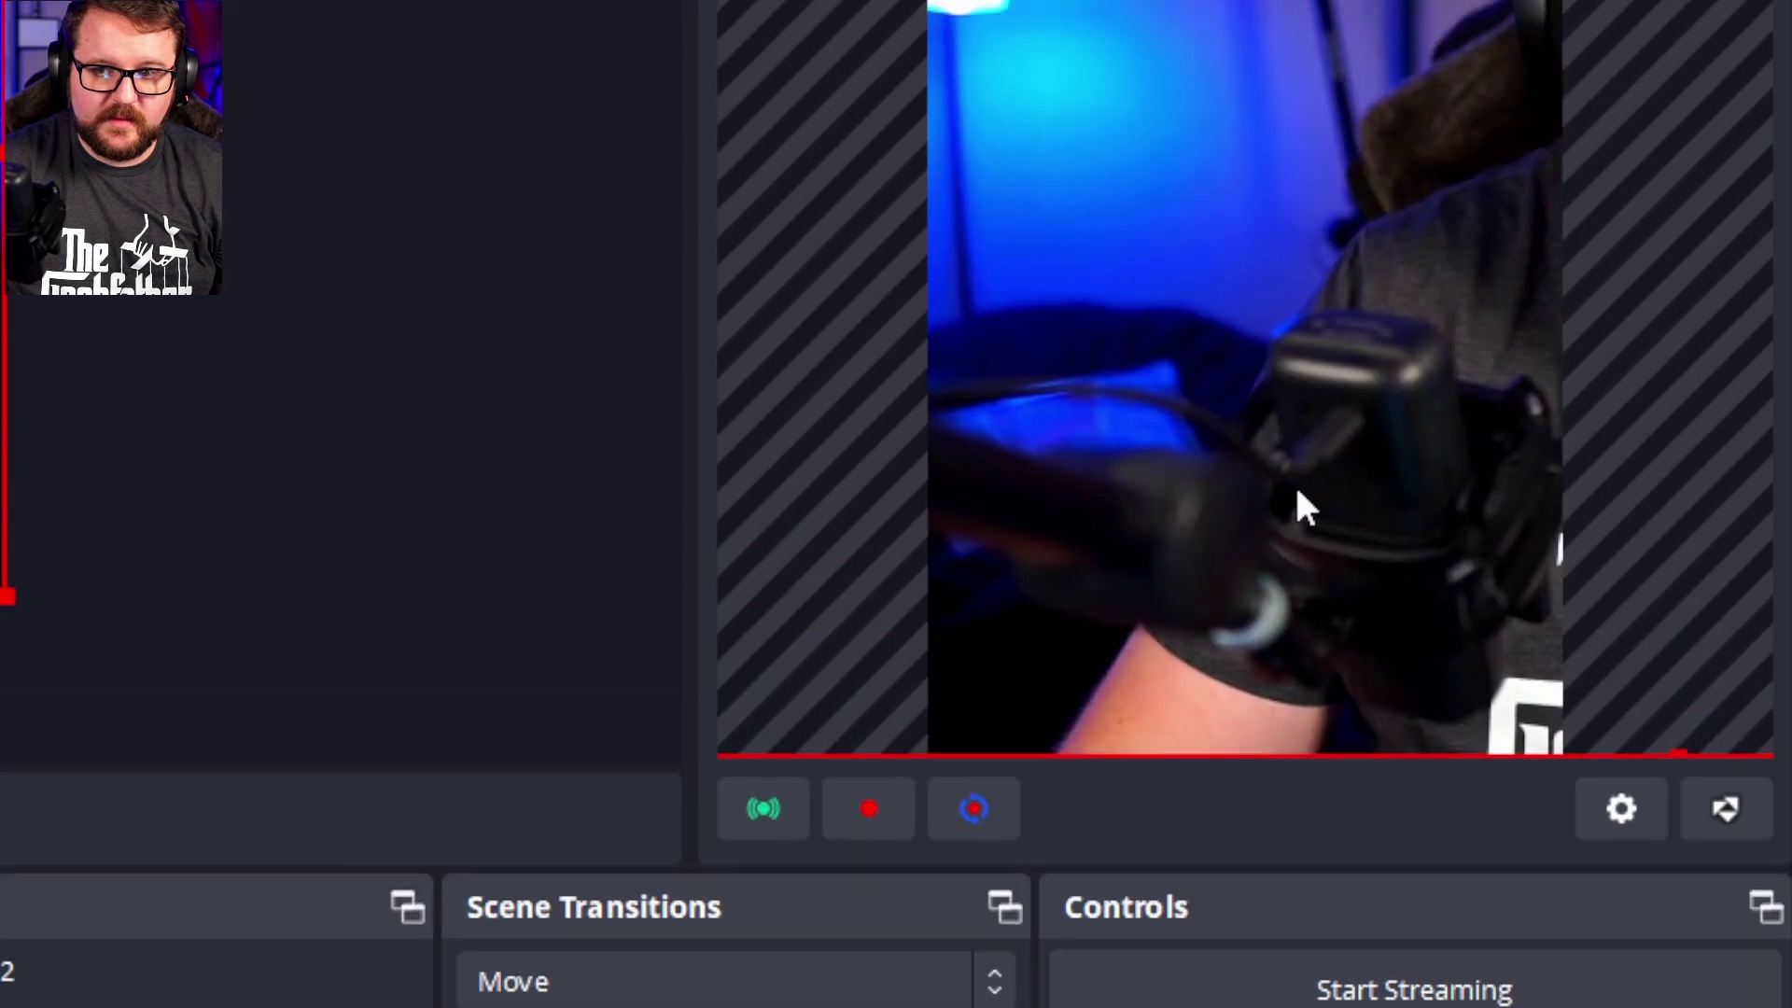
drag(1296, 491, 999, 491)
right_click(1103, 446)
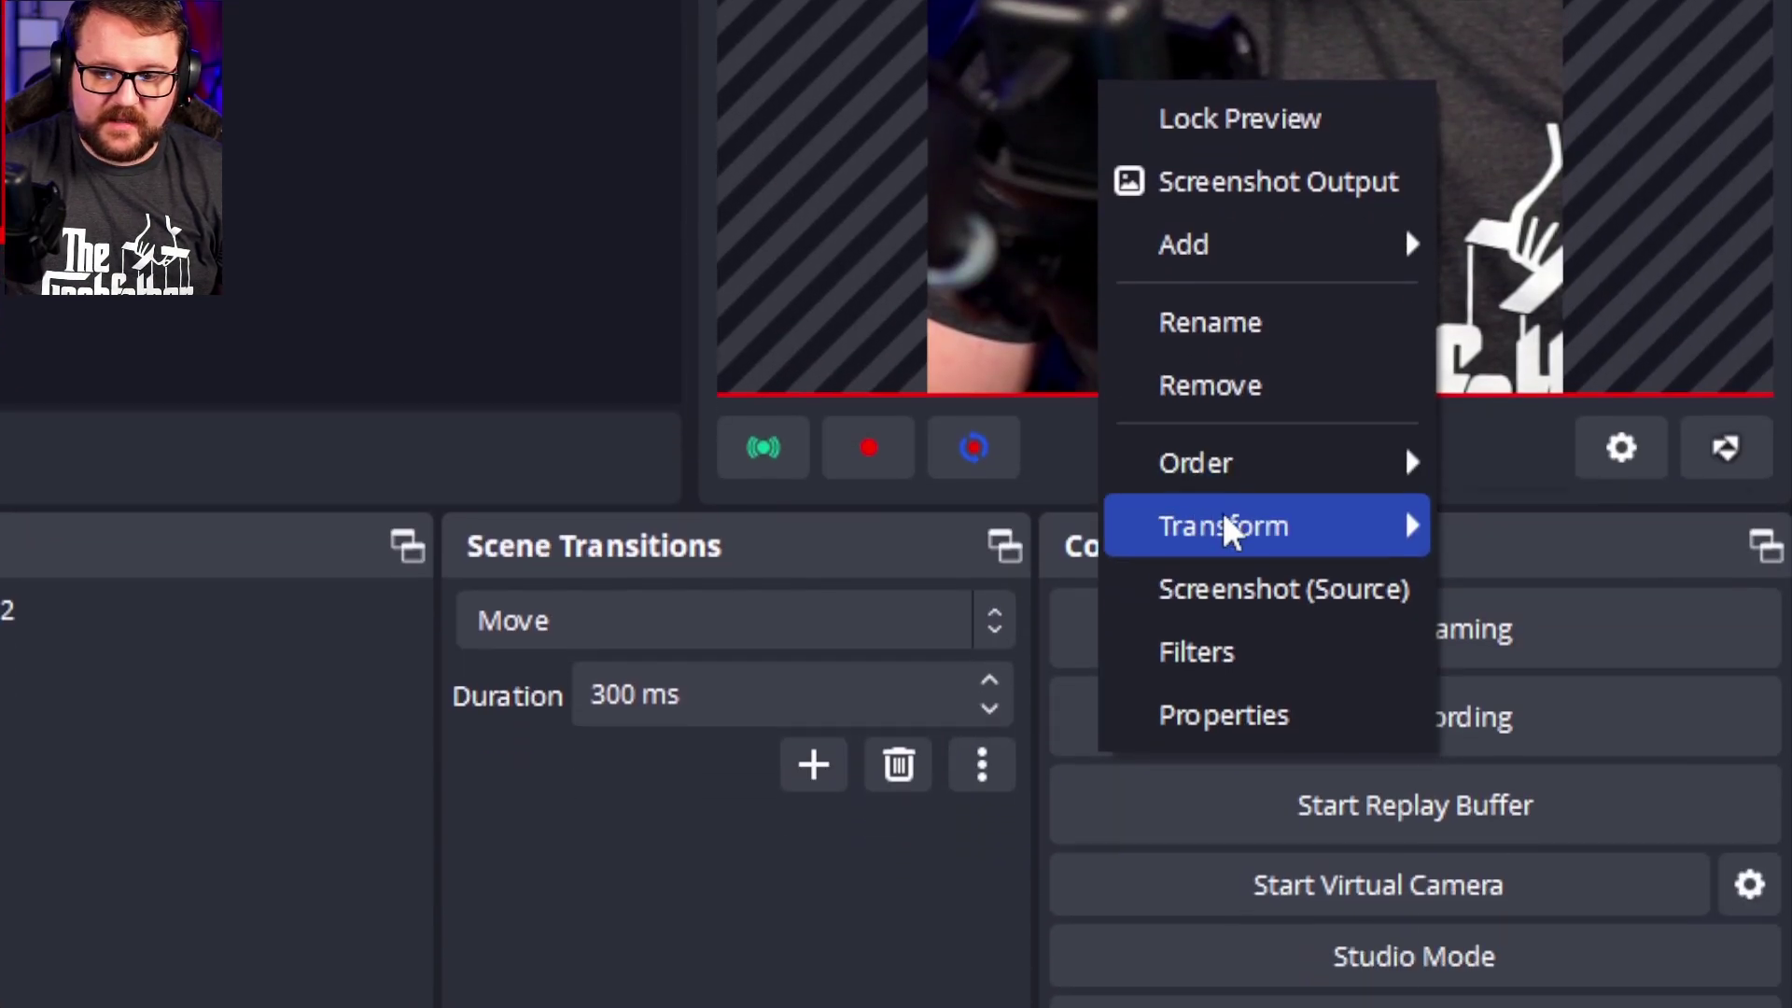
mouse_move(1224, 755)
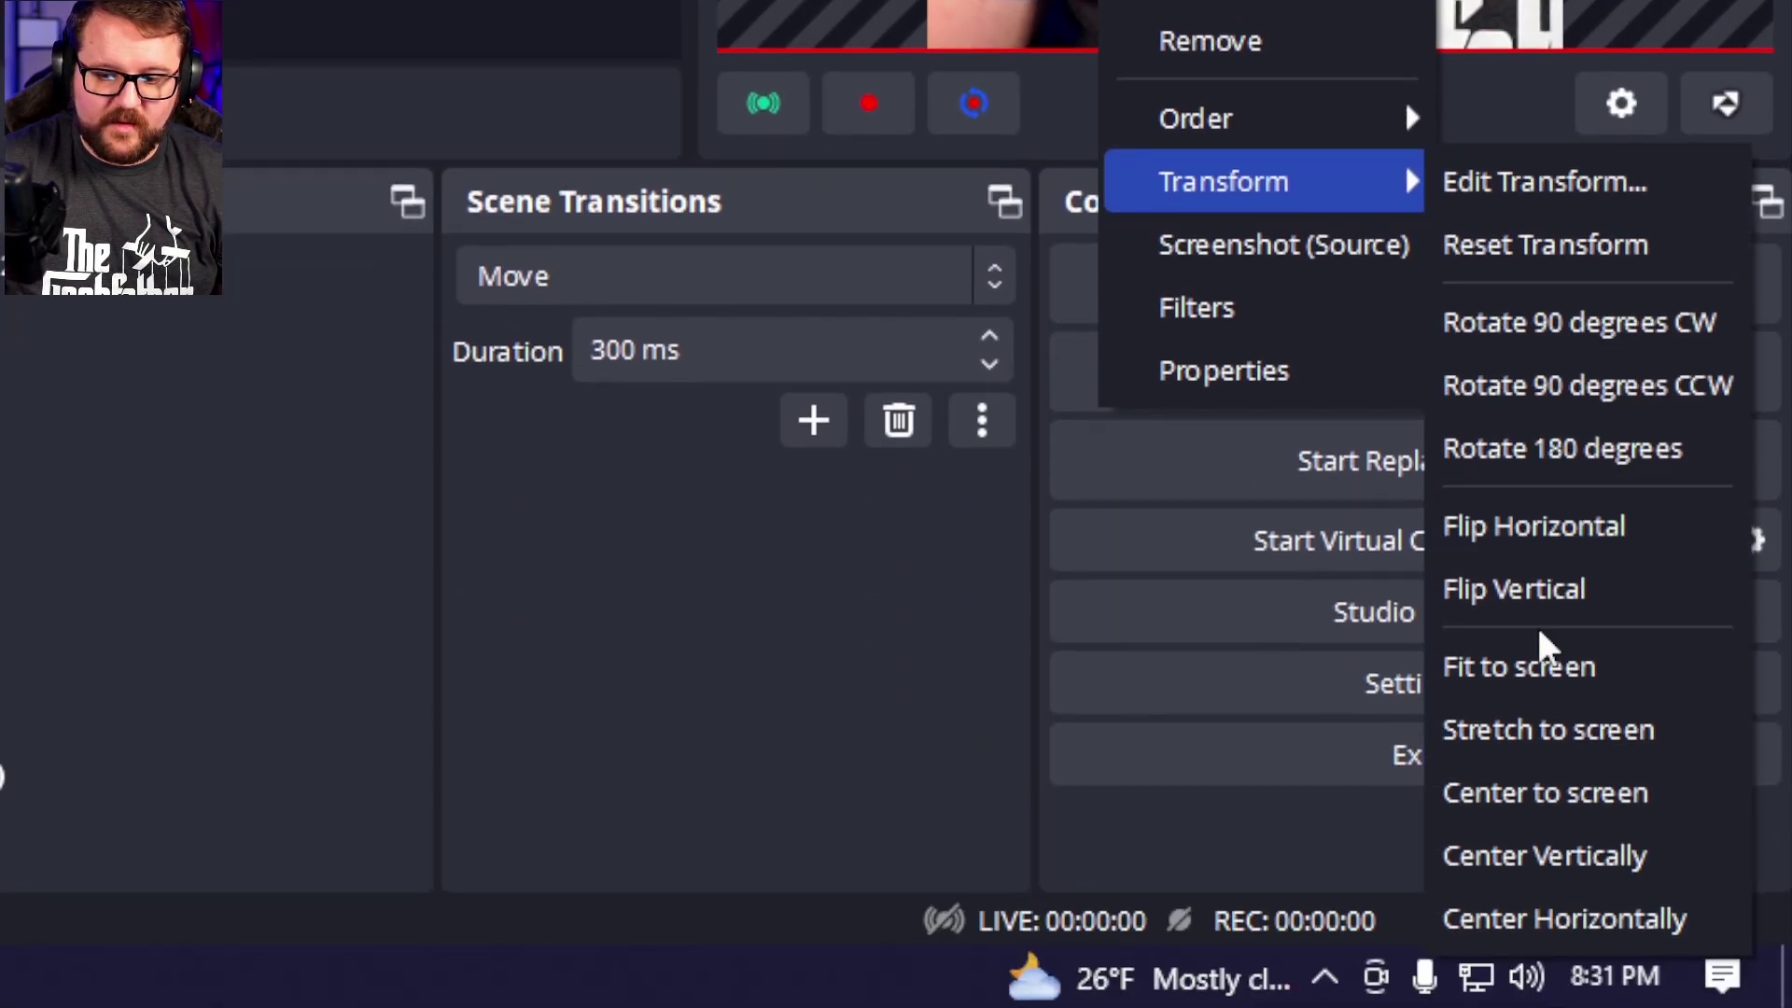
click(1502, 924)
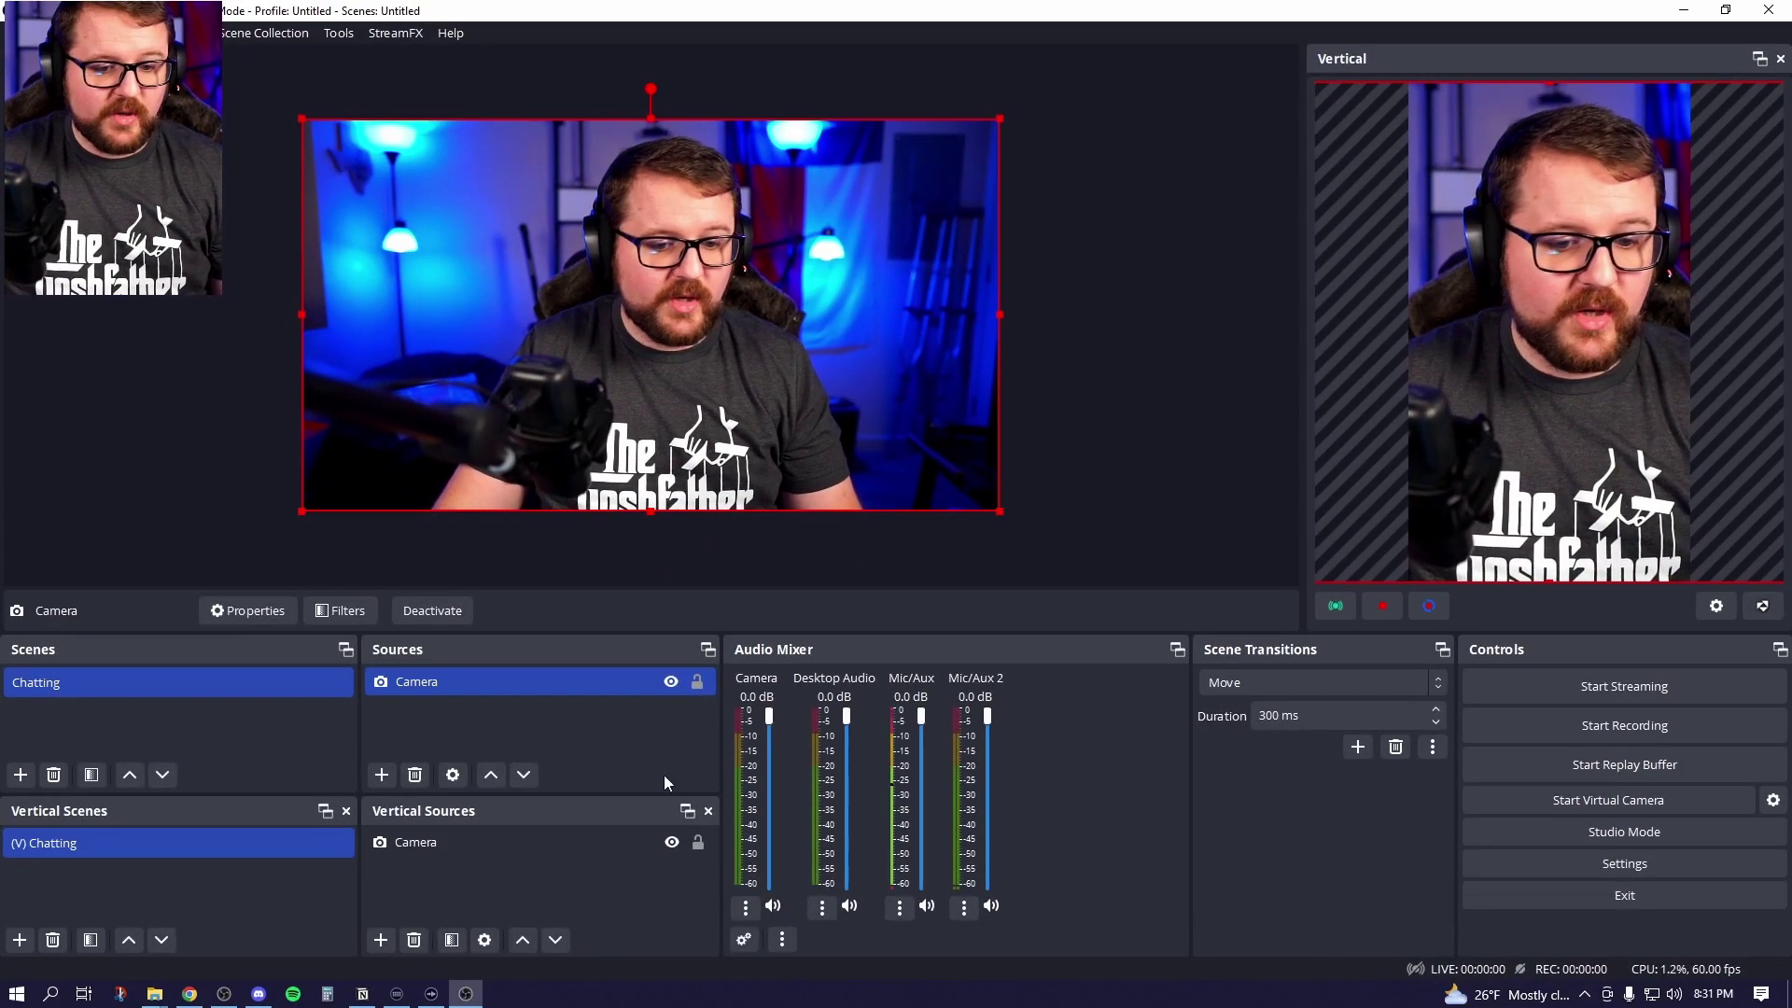
Lock the Camera source in the (V) Chatting vertical scene against accidental moves
click(702, 846)
click(698, 843)
click(1553, 446)
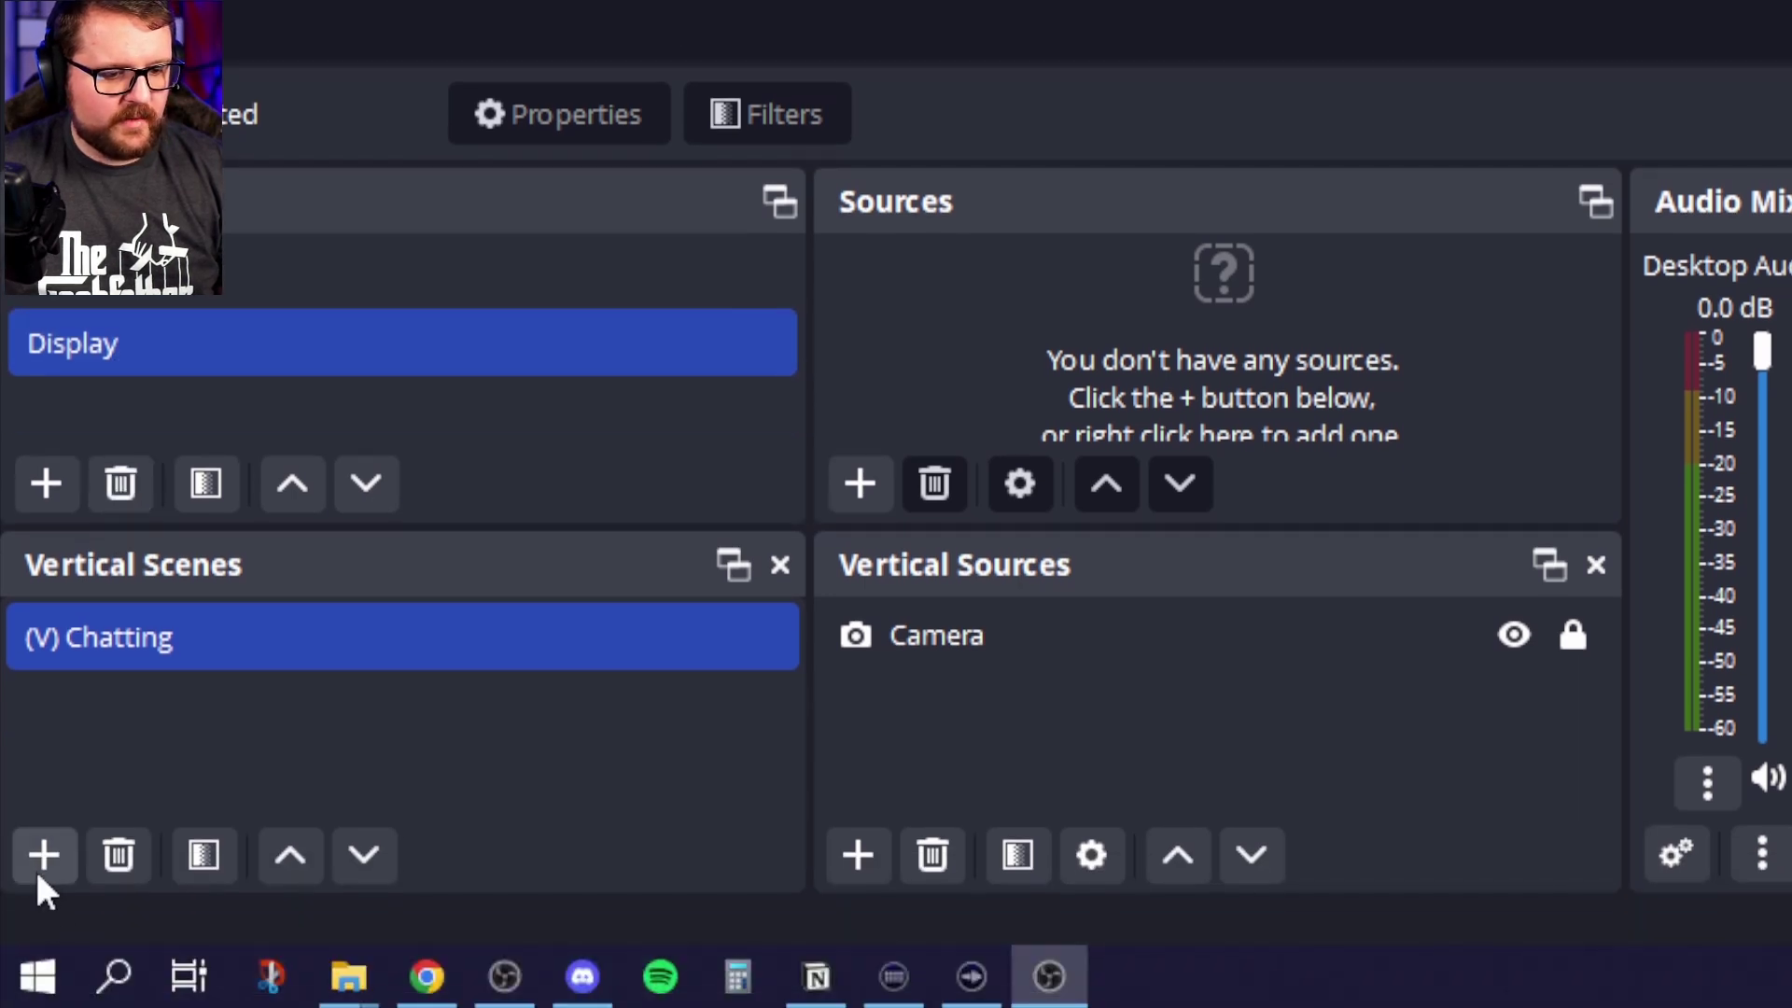
Create a new vertical scene named (V) Display
click(38, 872)
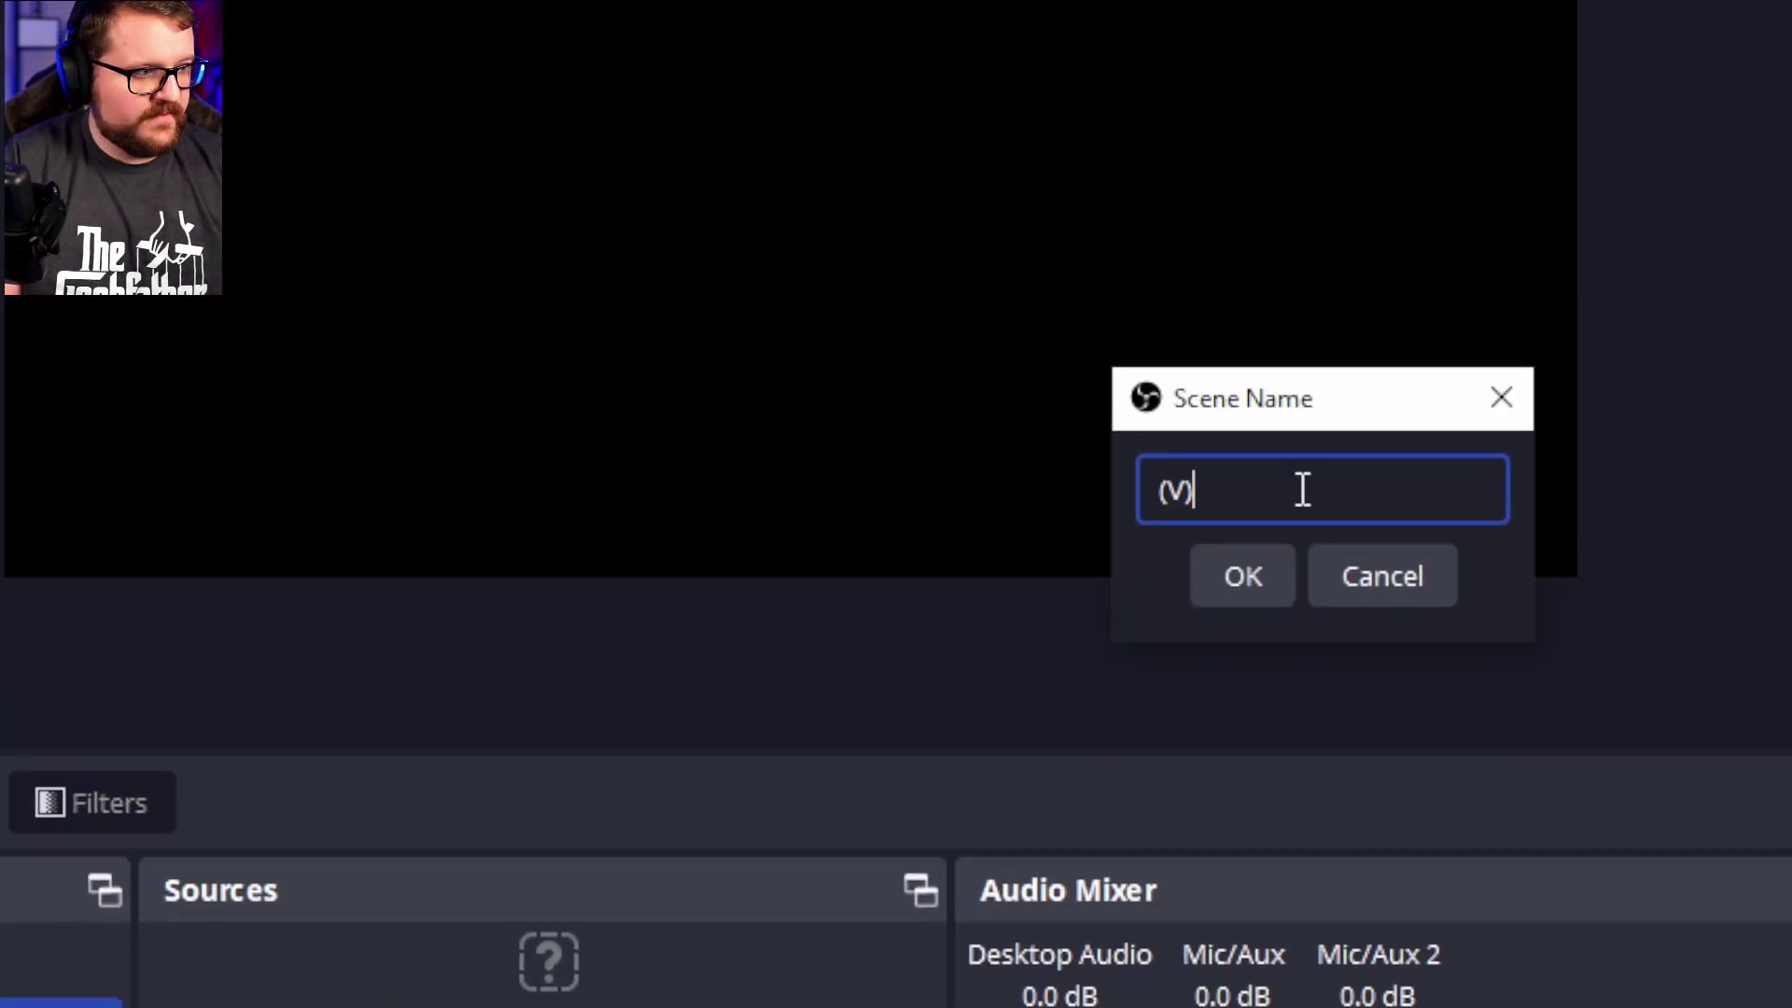
text((V) Display)
key(Return)
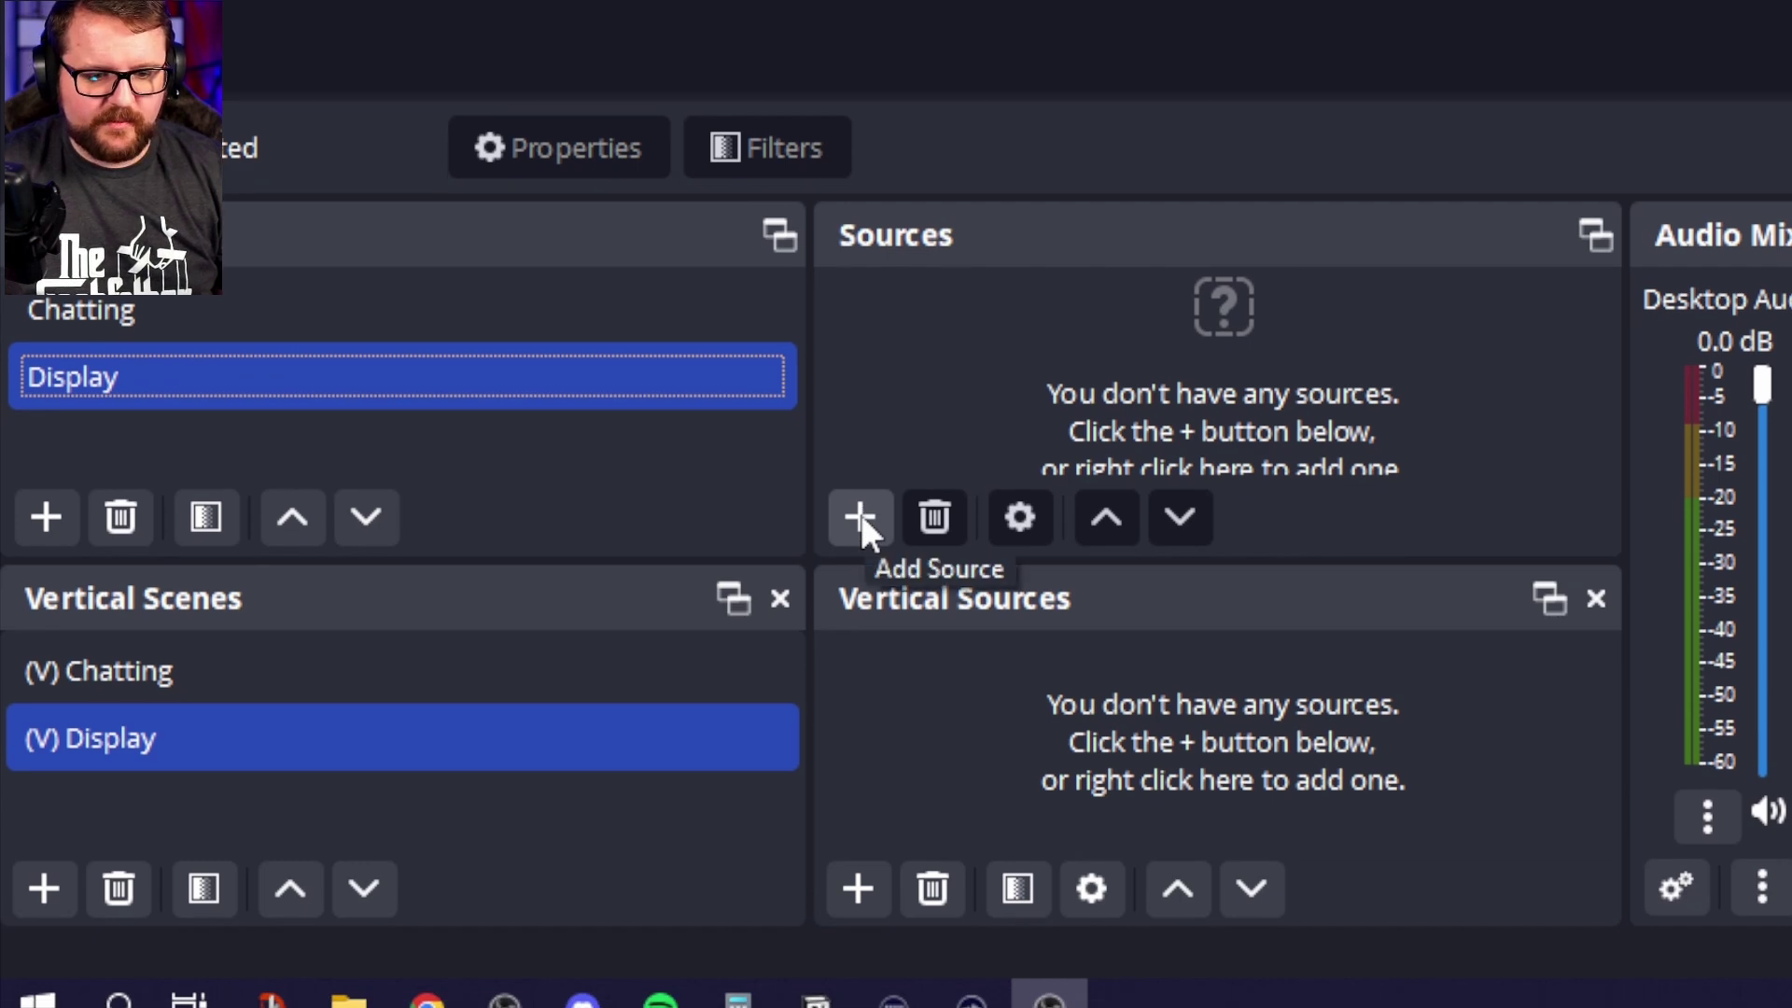
Add the existing Camera video capture source to the Display scene and to the (V) Display vertical scene
click(861, 516)
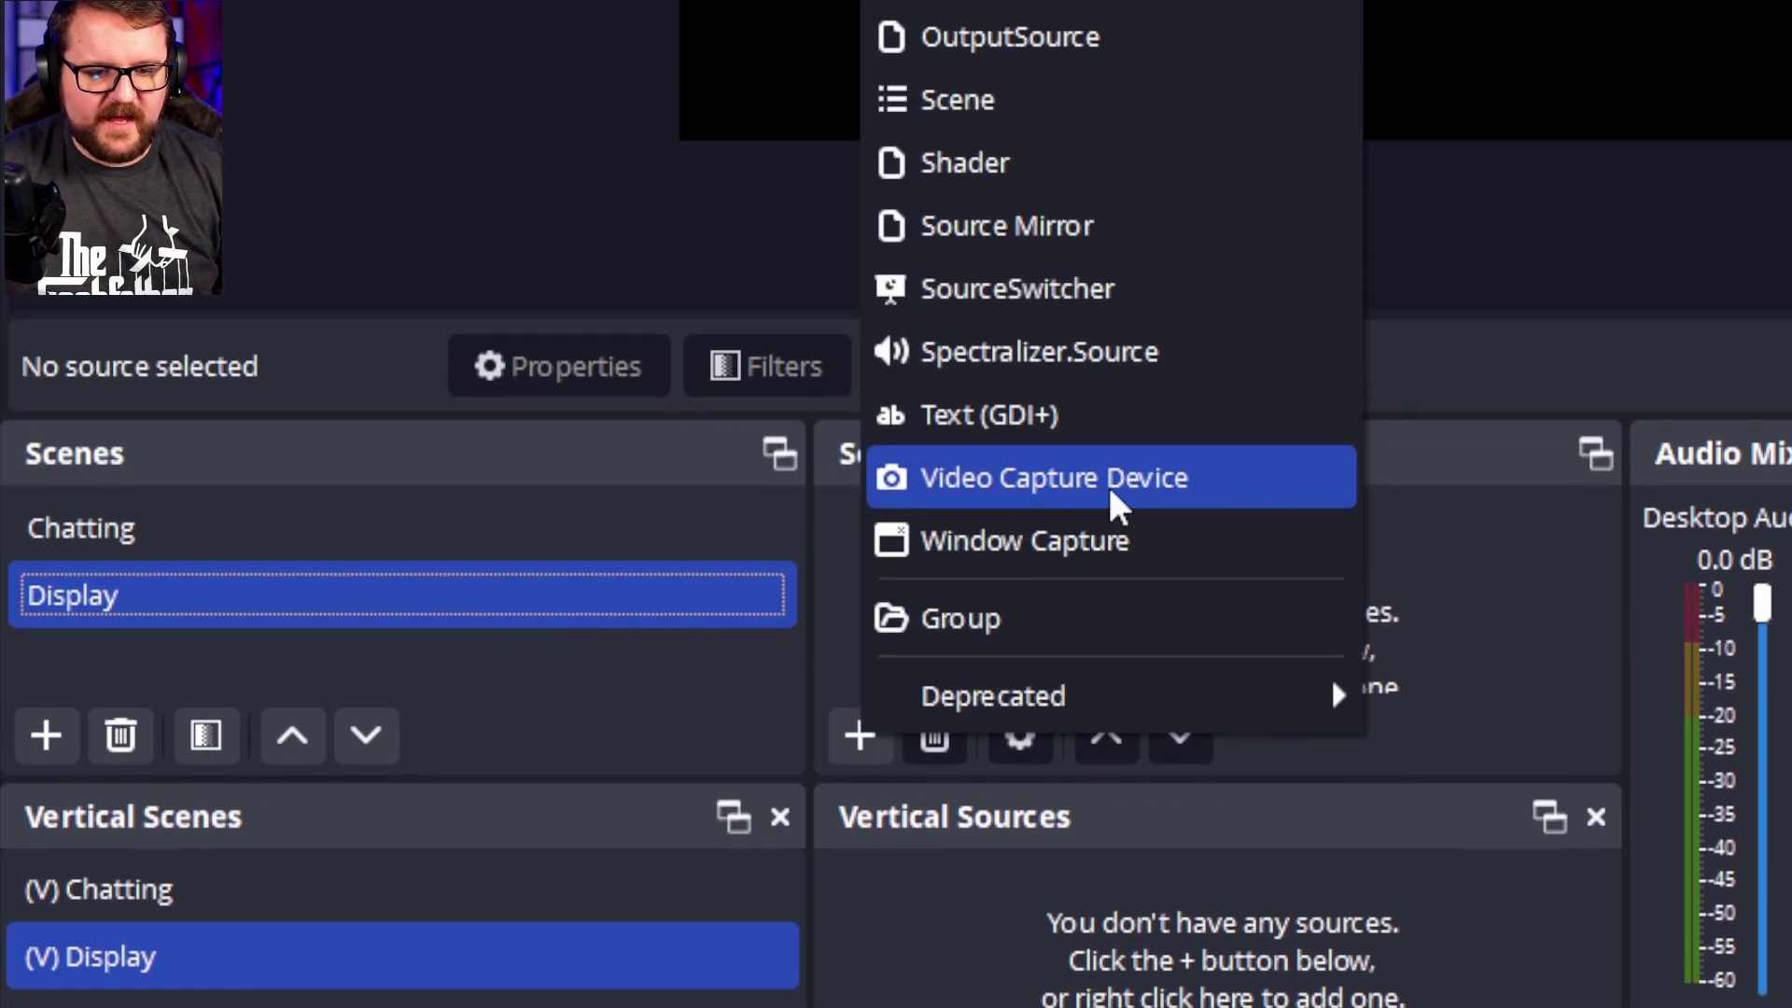
click(1107, 483)
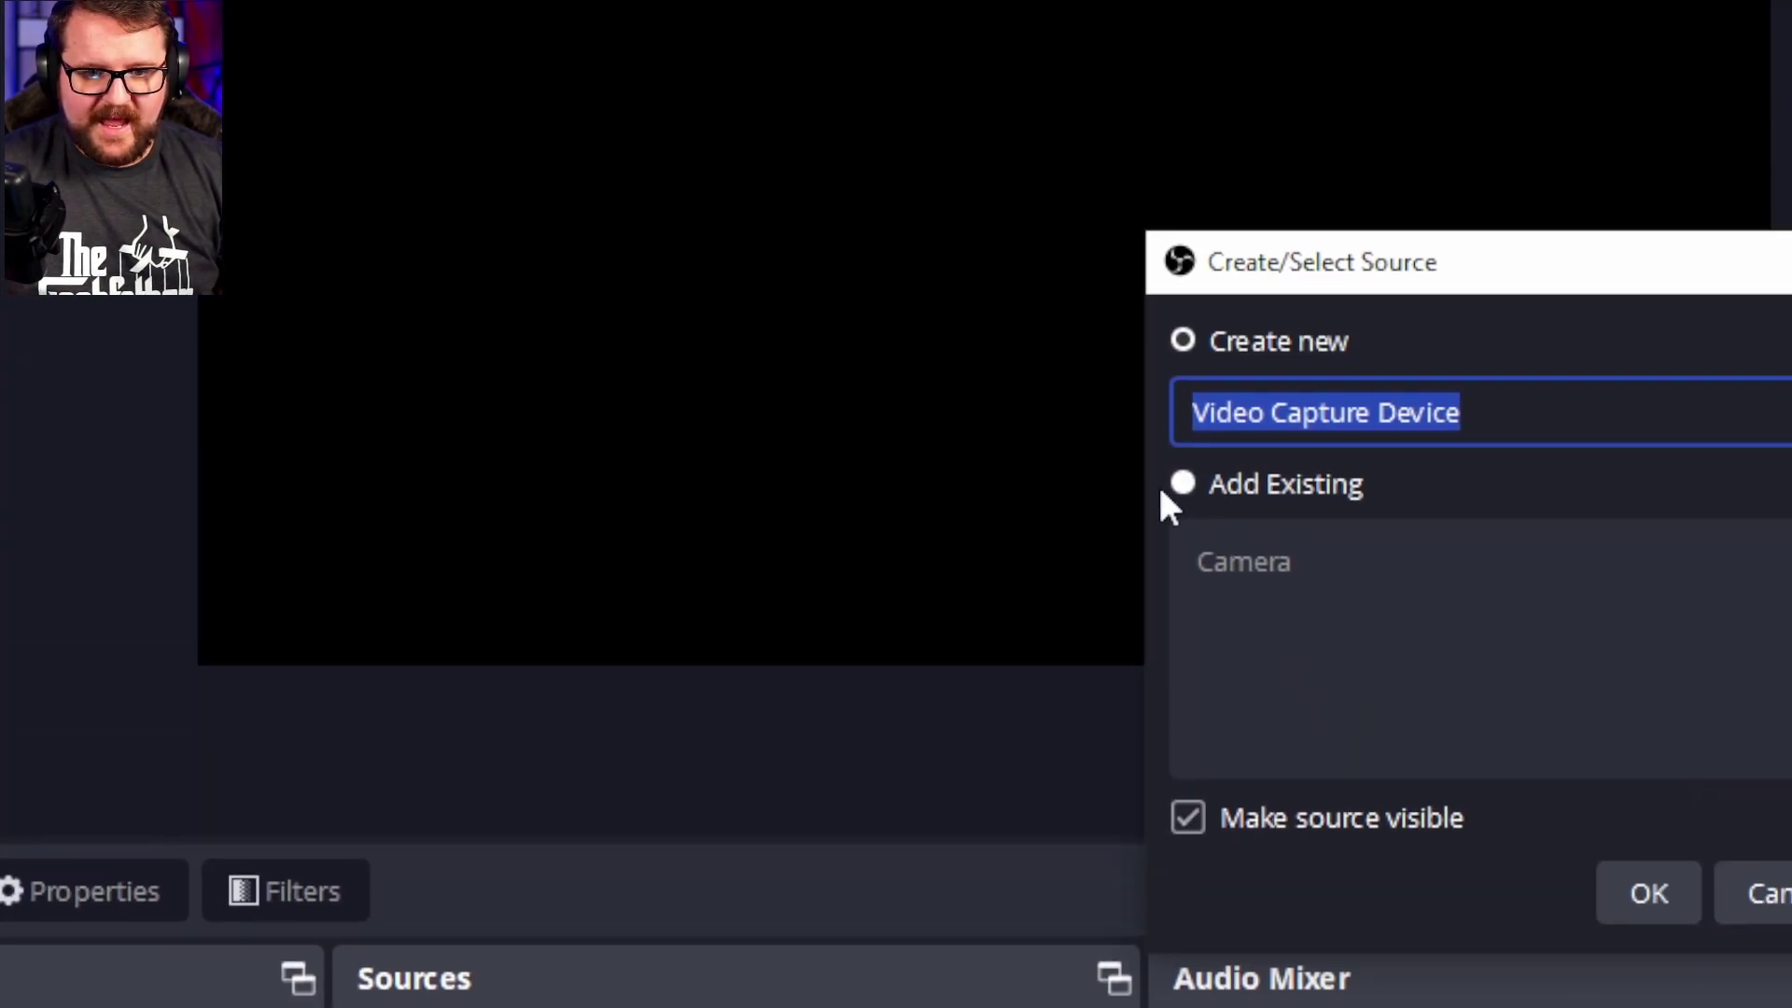
click(1184, 490)
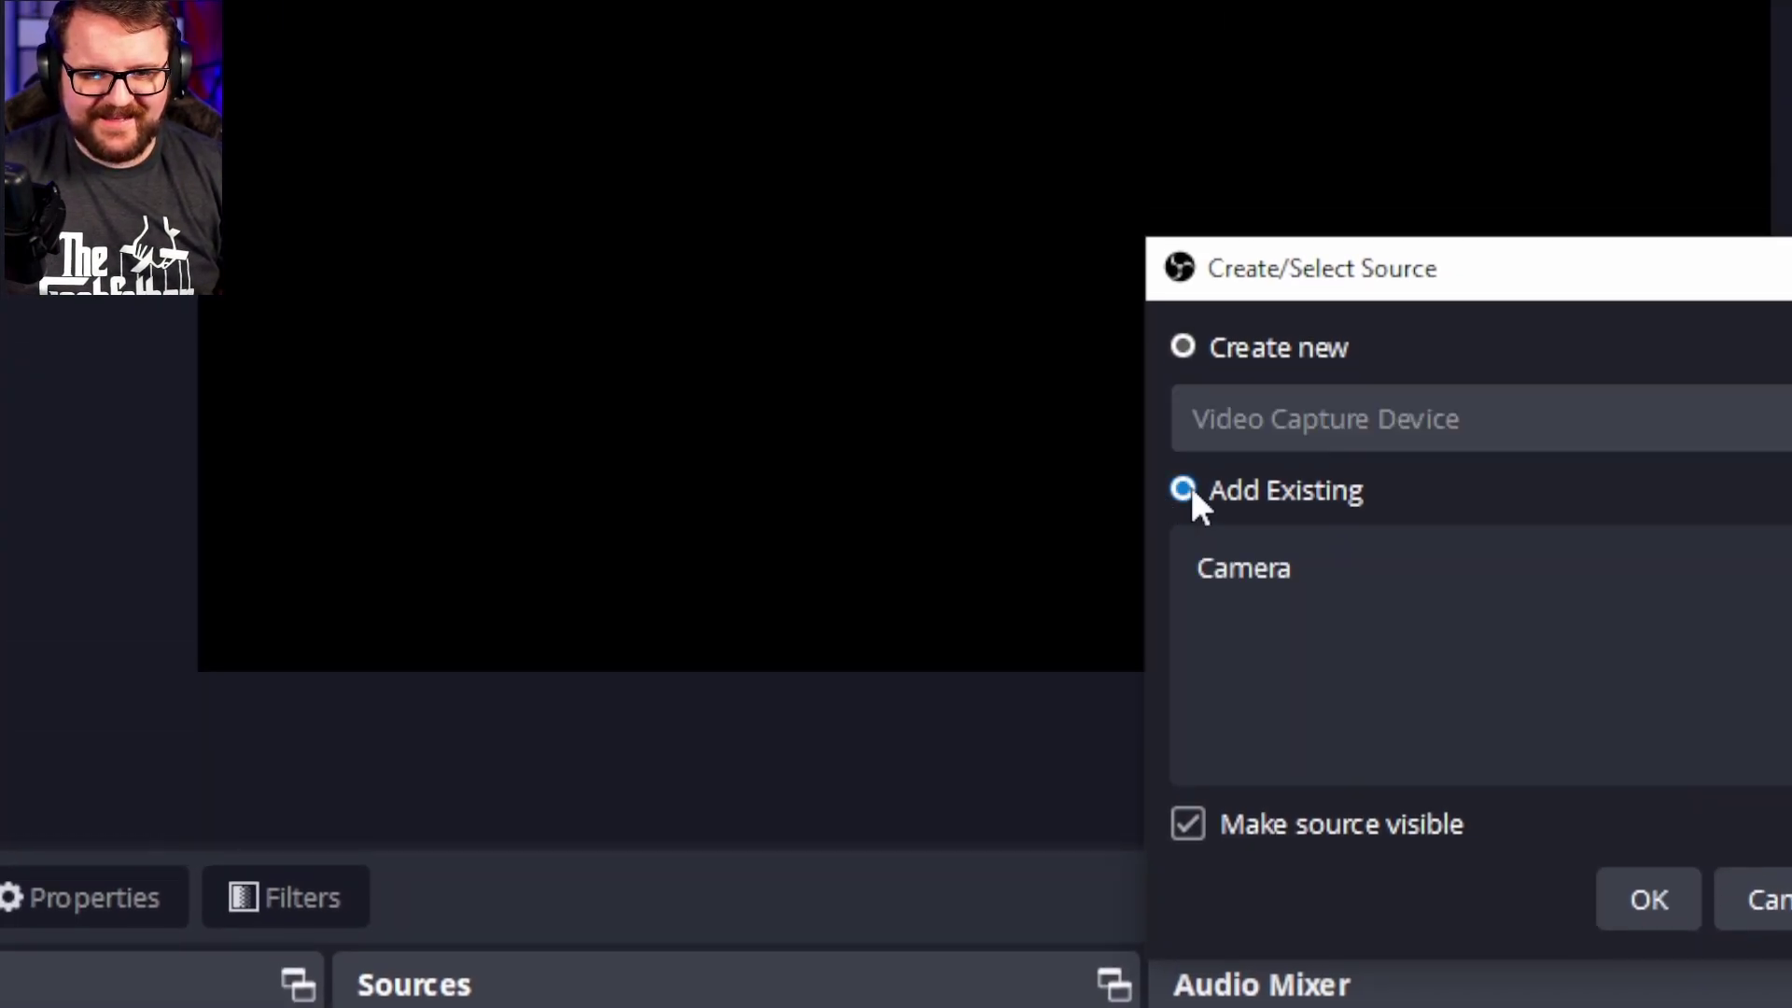
click(1234, 574)
click(1647, 901)
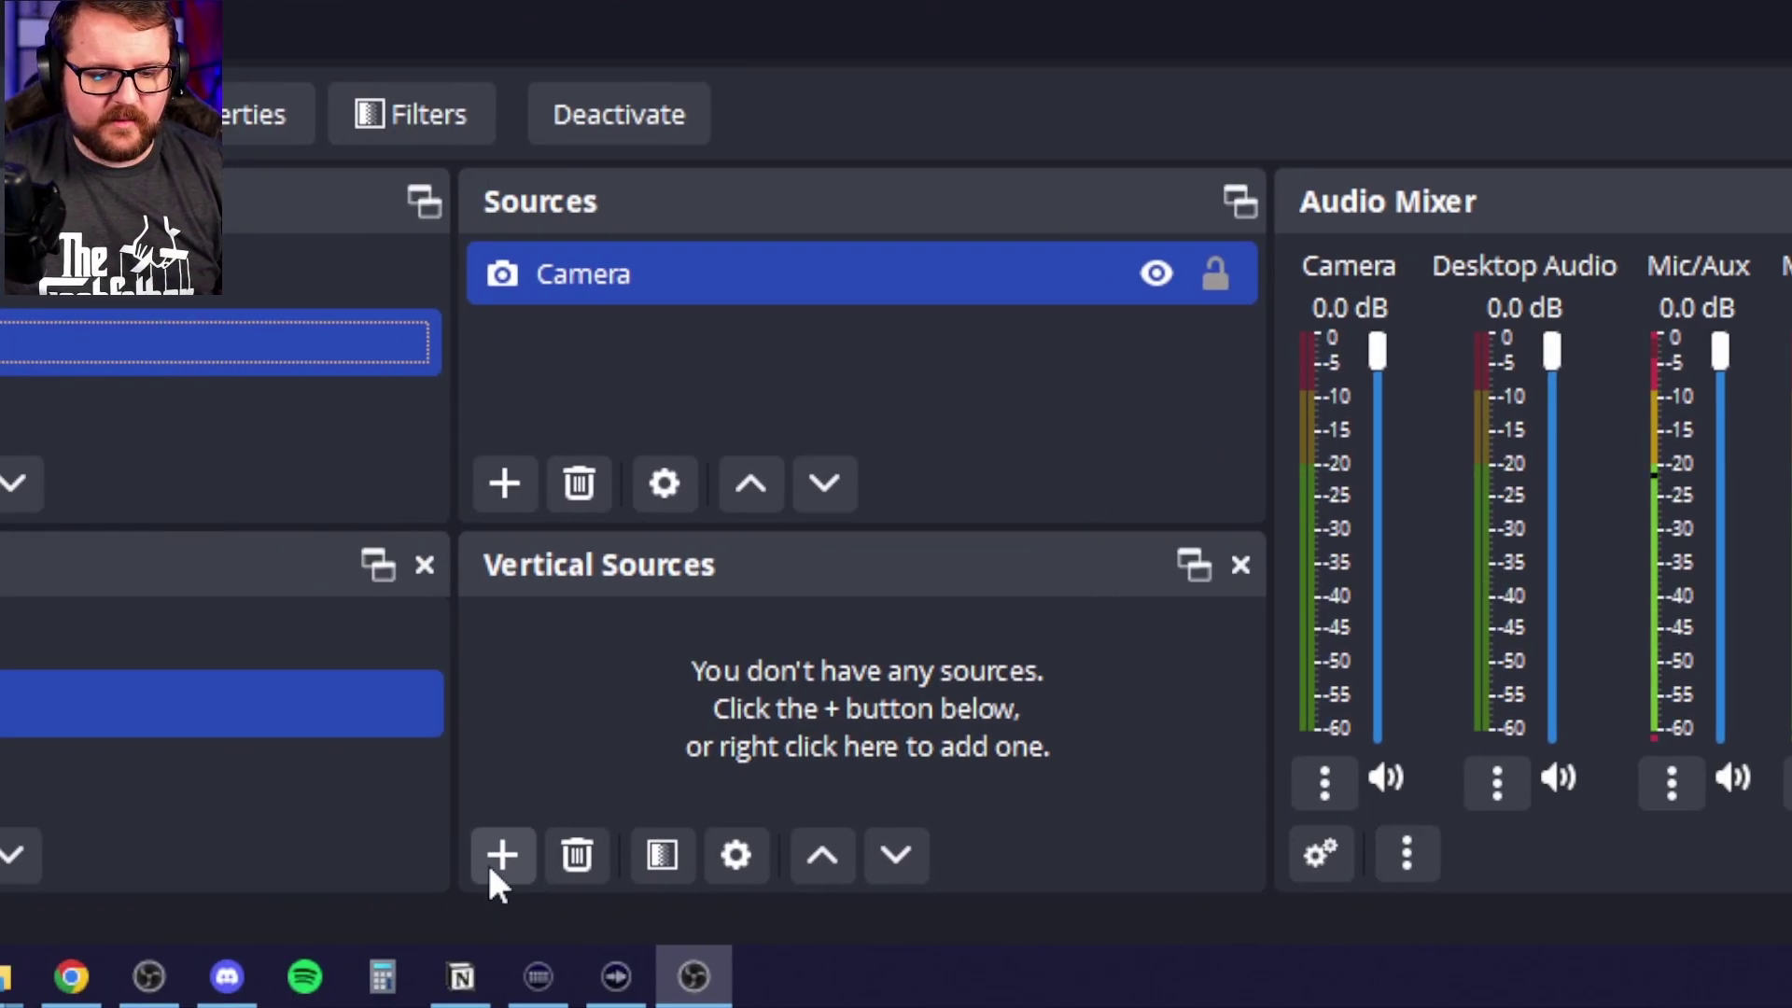
click(494, 856)
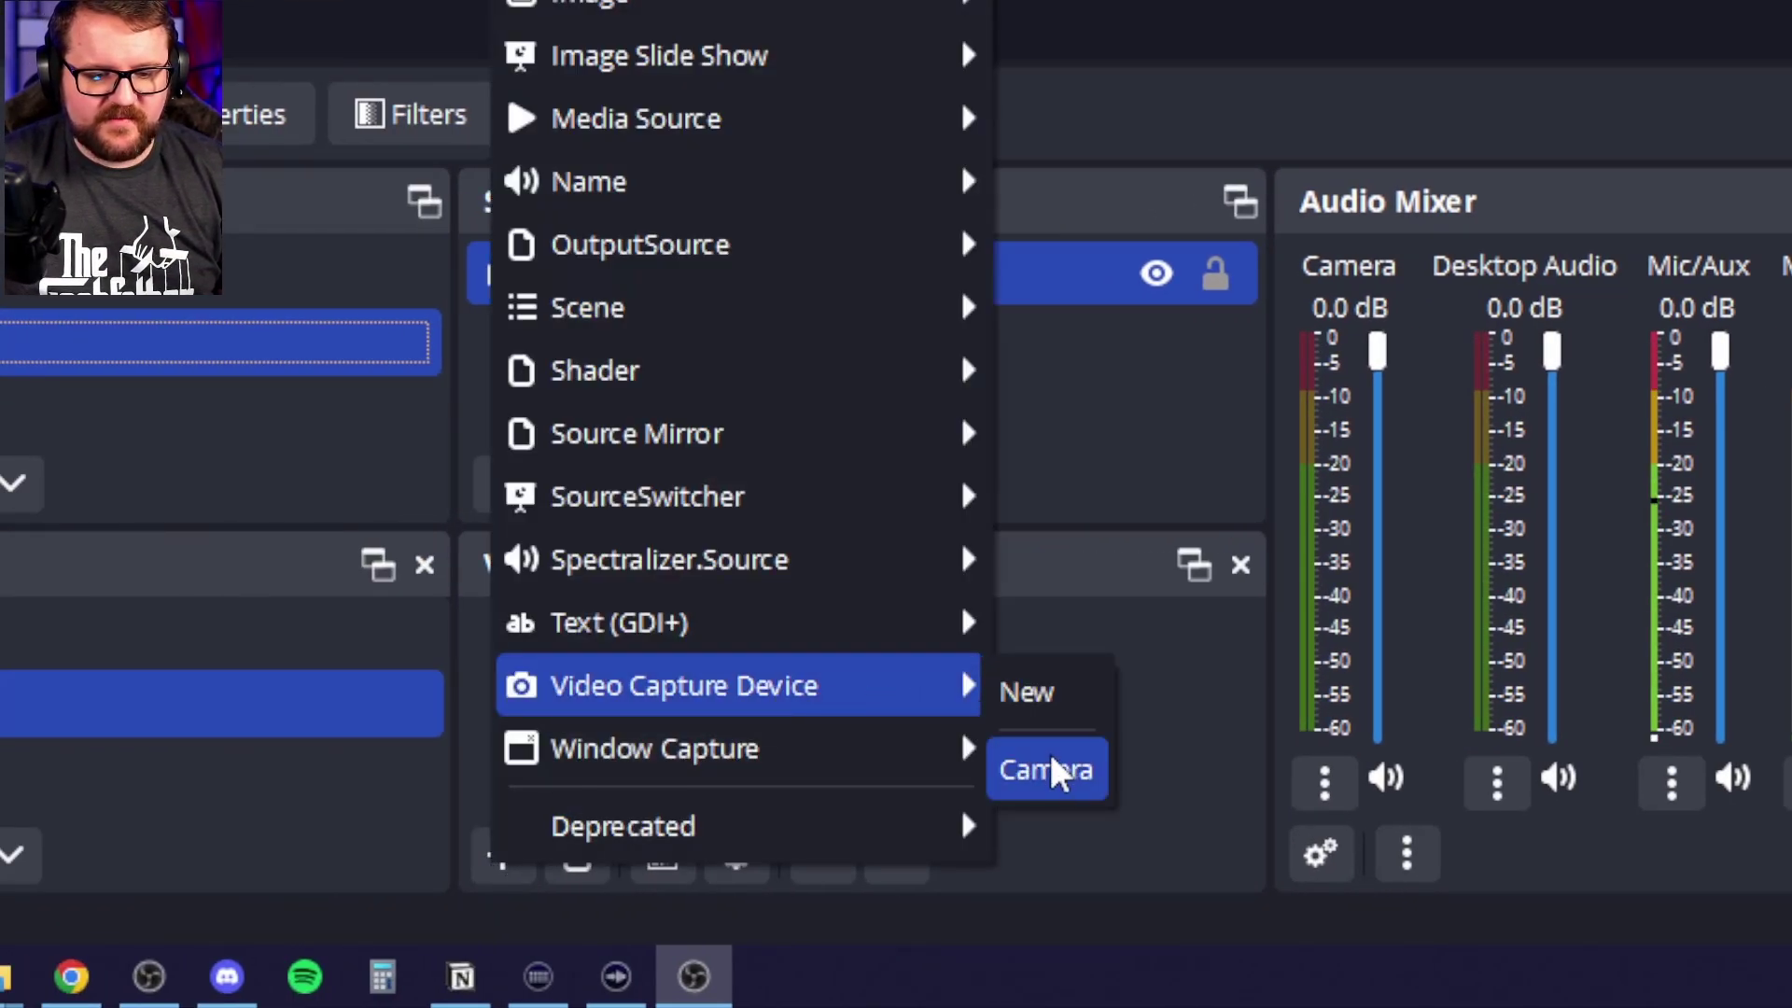
click(1052, 772)
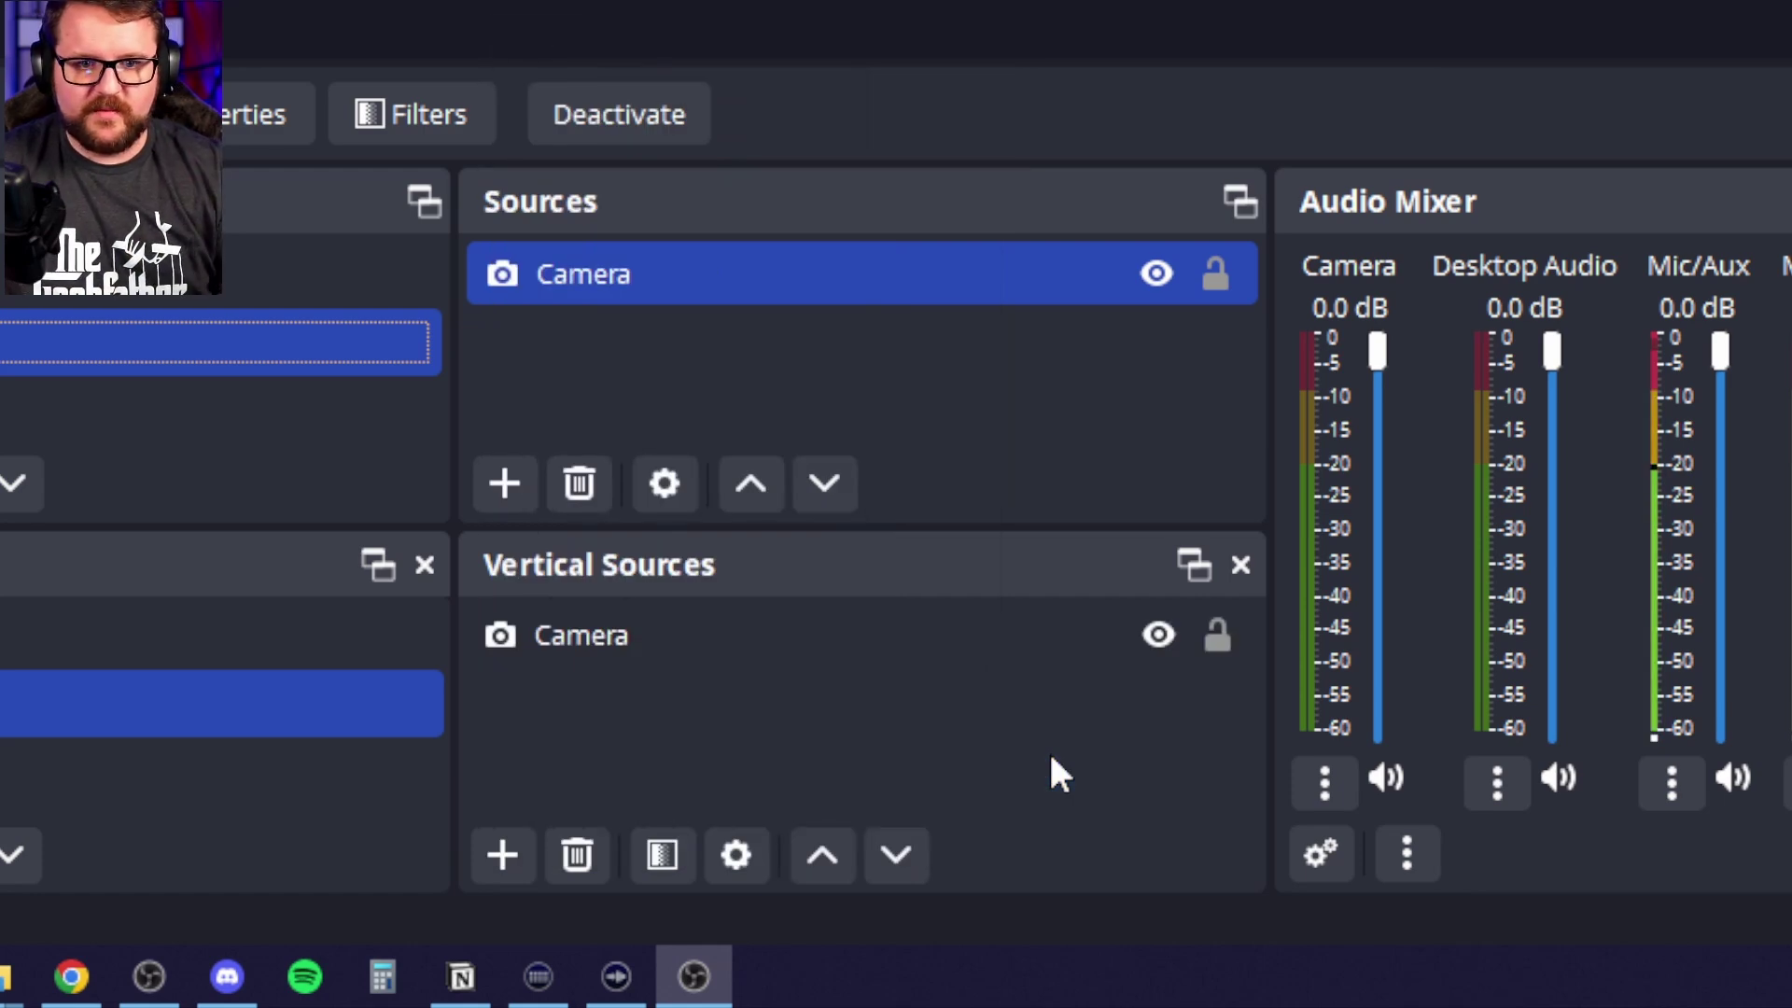
Add a new Display Capture source to the Display scene, capturing the primary monitor MX279 with its cursor
click(519, 483)
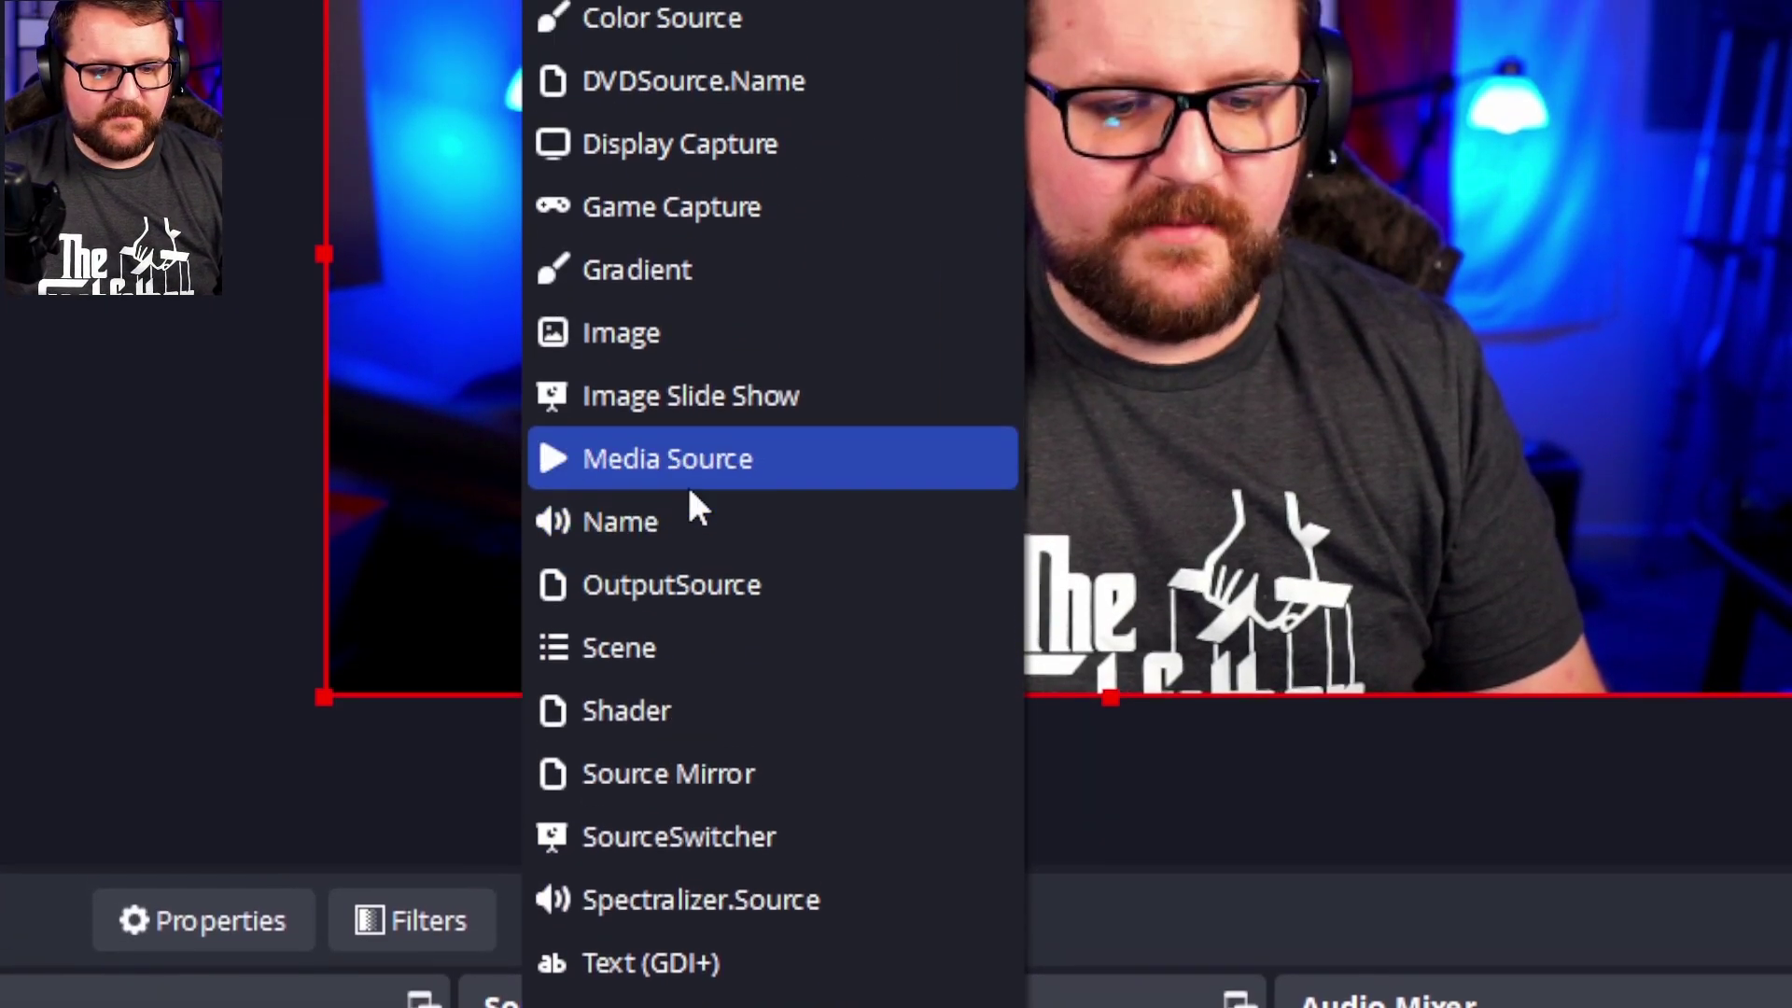
click(679, 144)
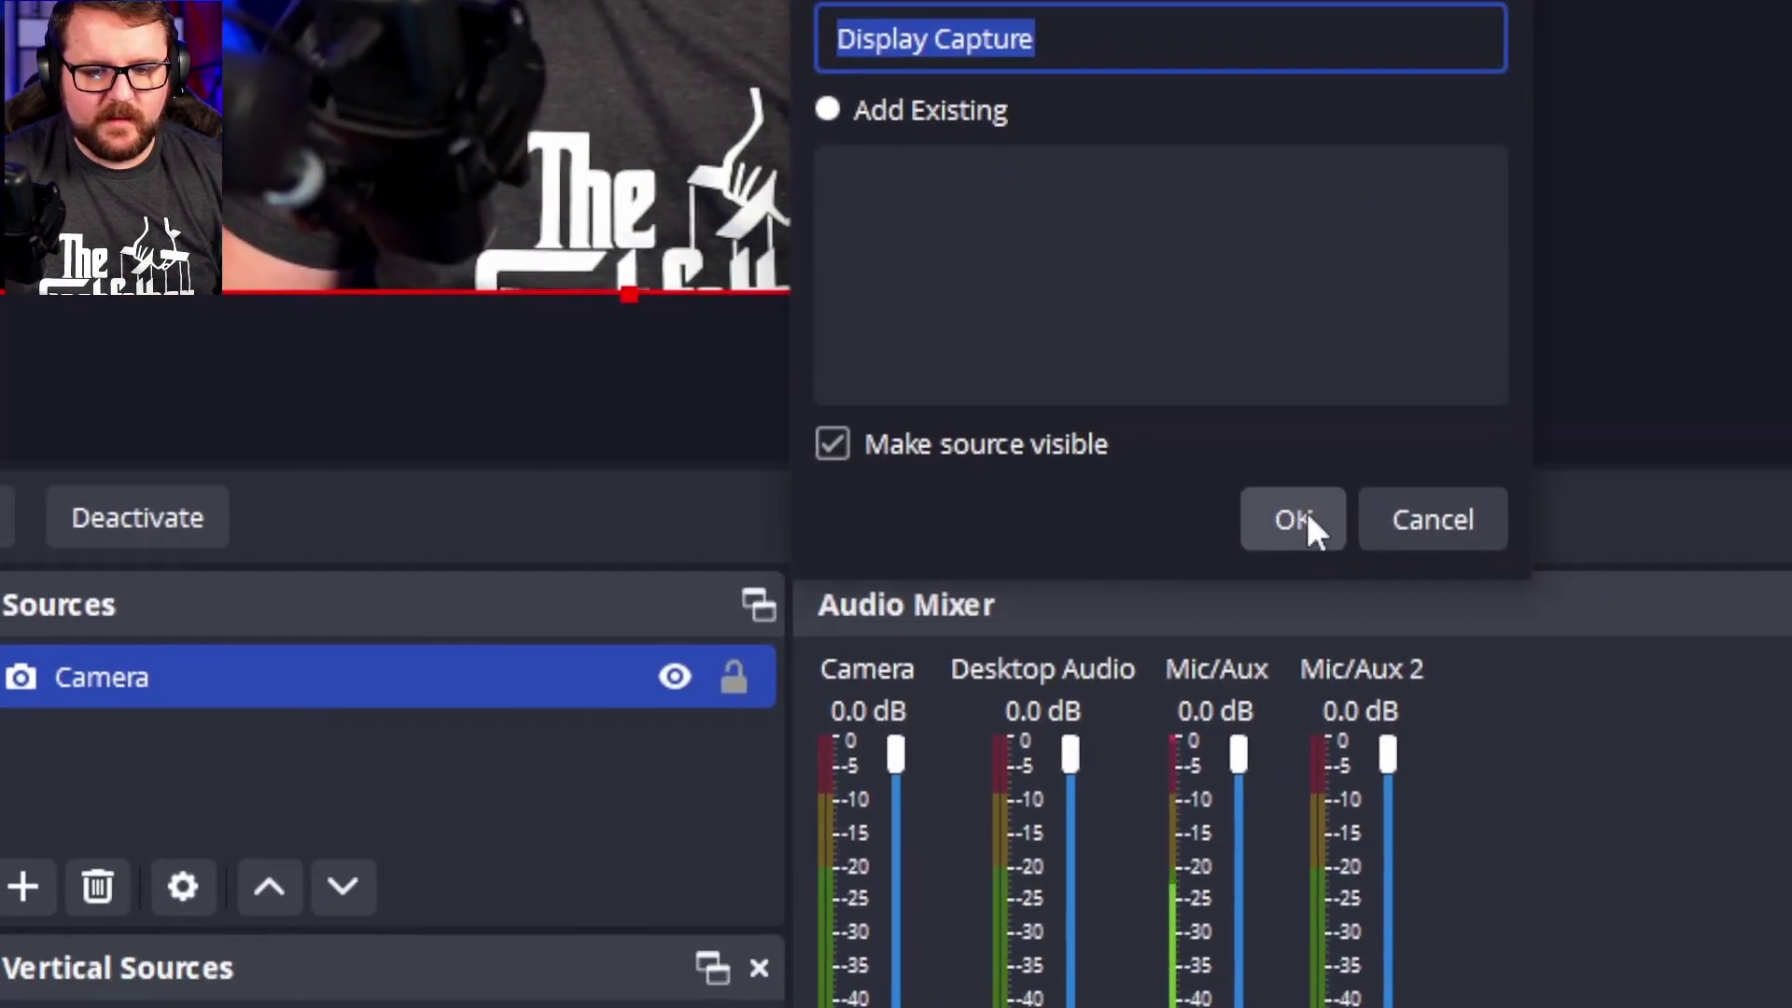
click(1302, 520)
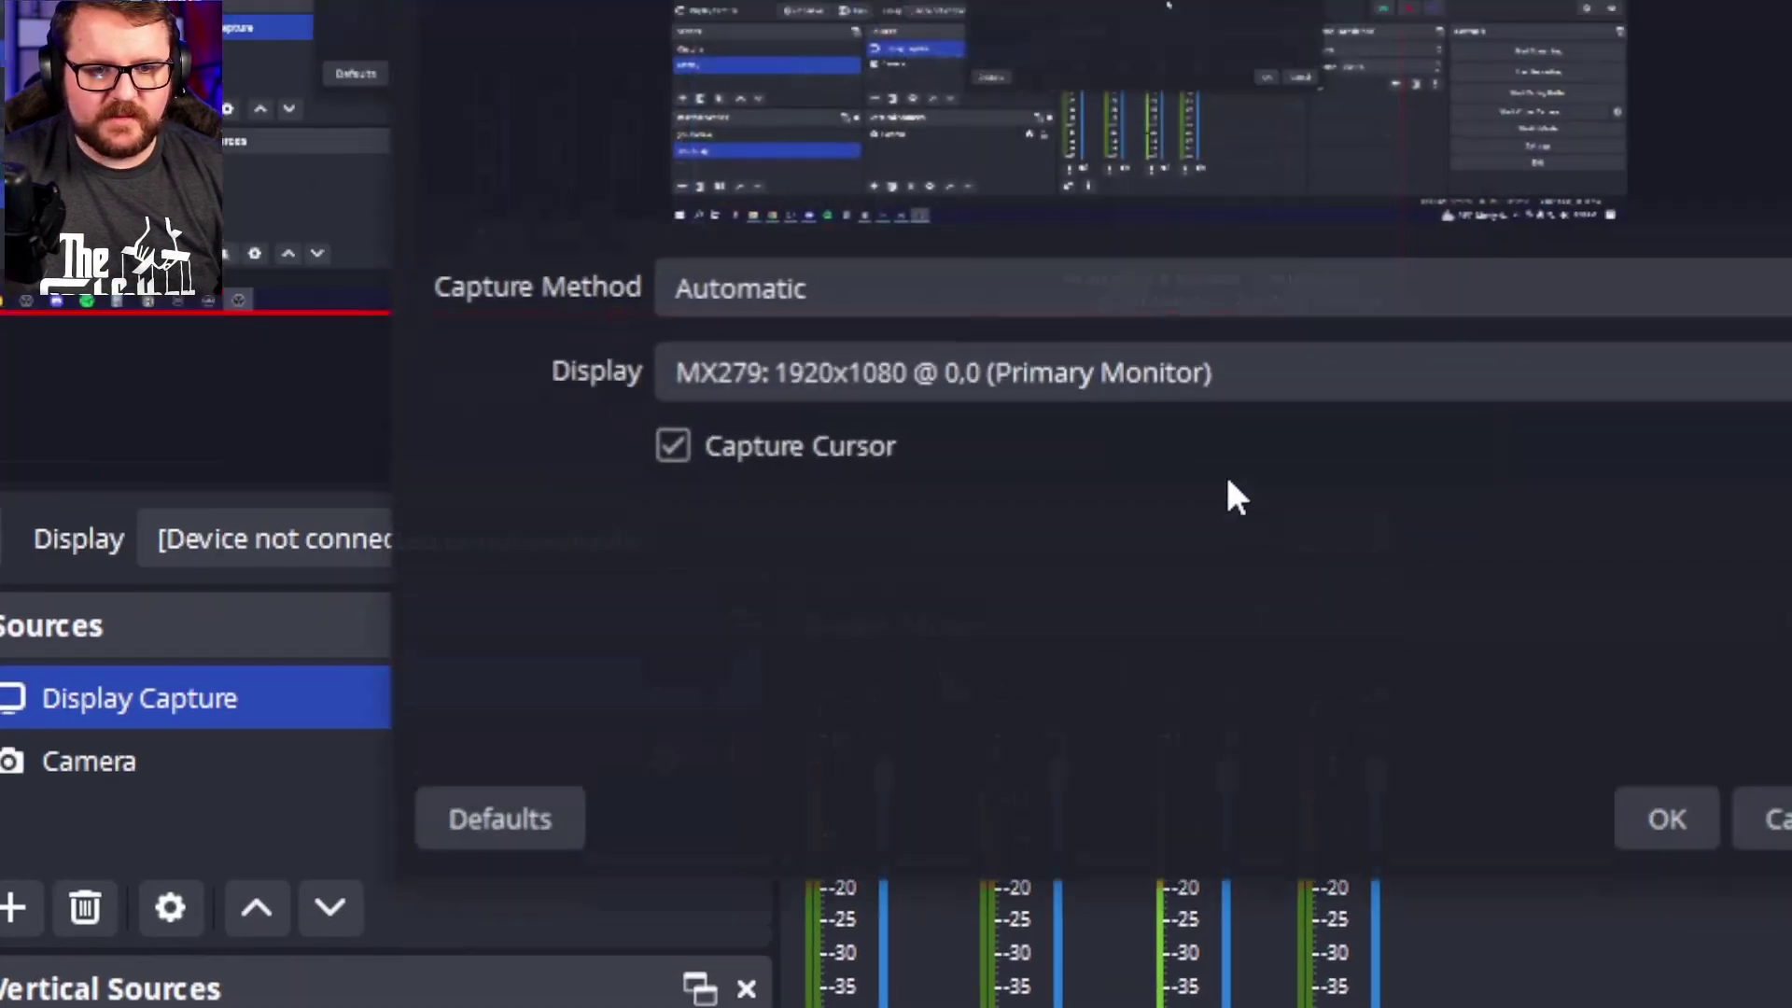
click(1666, 818)
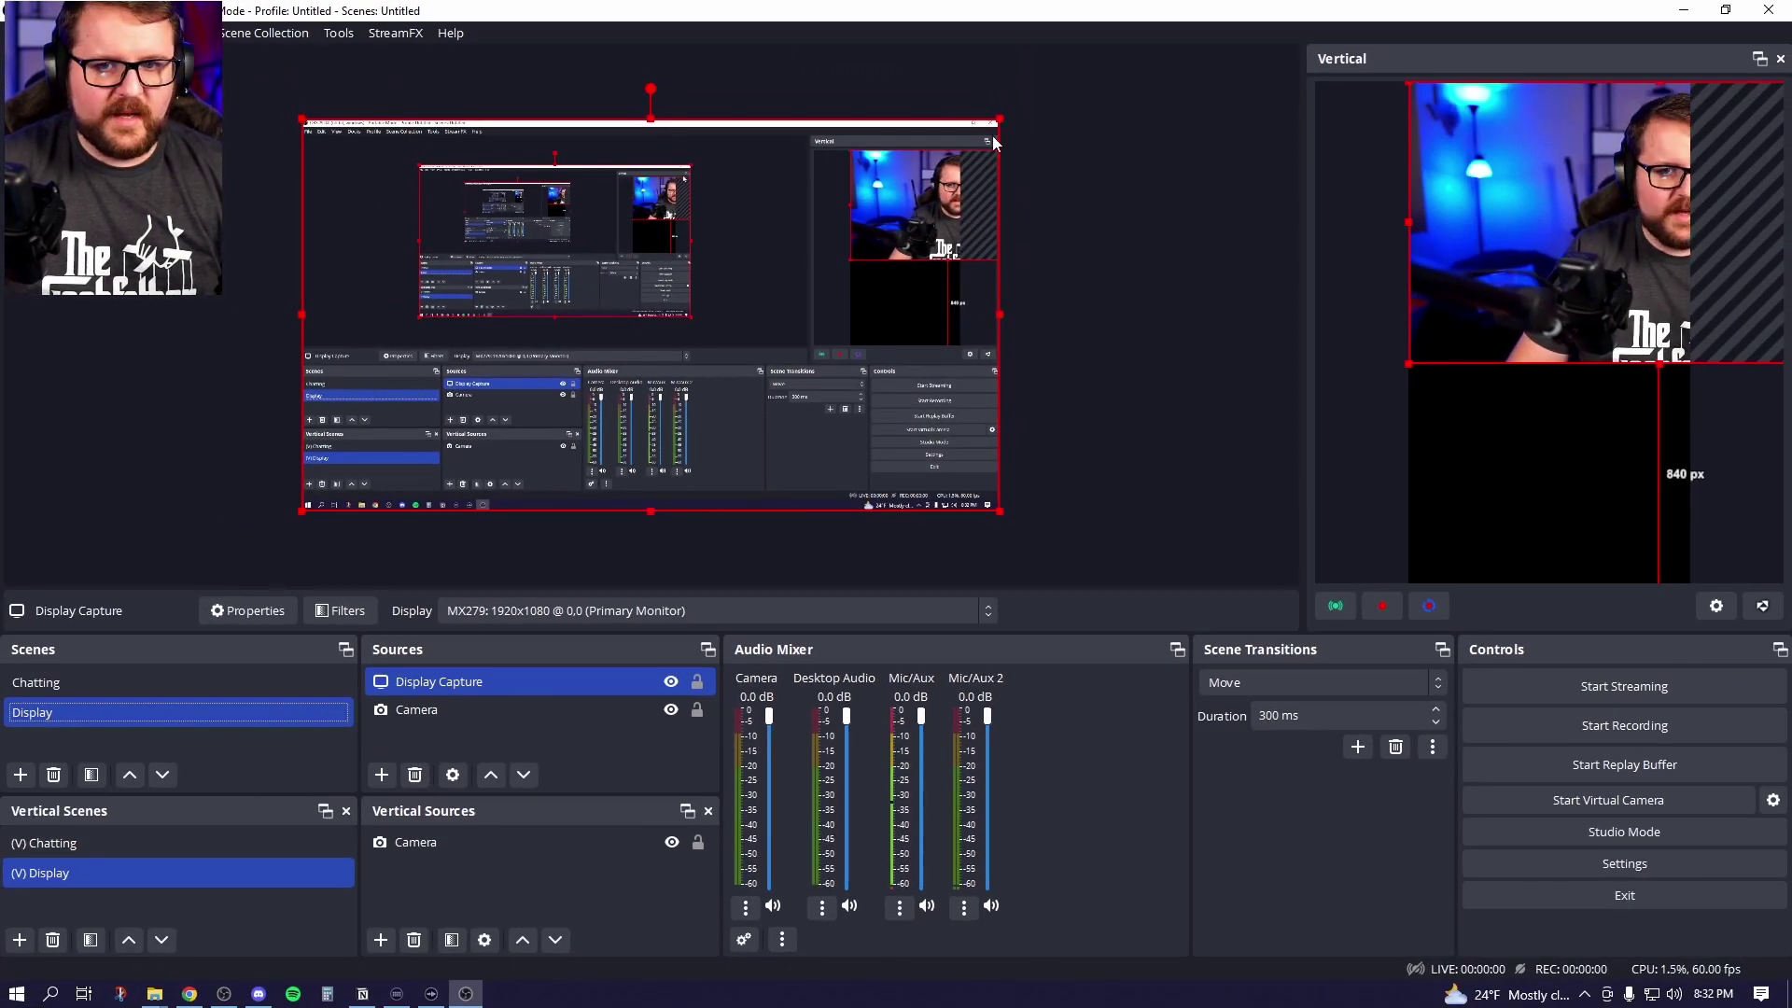
Place the Camera source above Display Capture in the Display scene and shrink it into the lower-left corner of the canvas
drag(431, 709, 431, 670)
drag(982, 125, 371, 411)
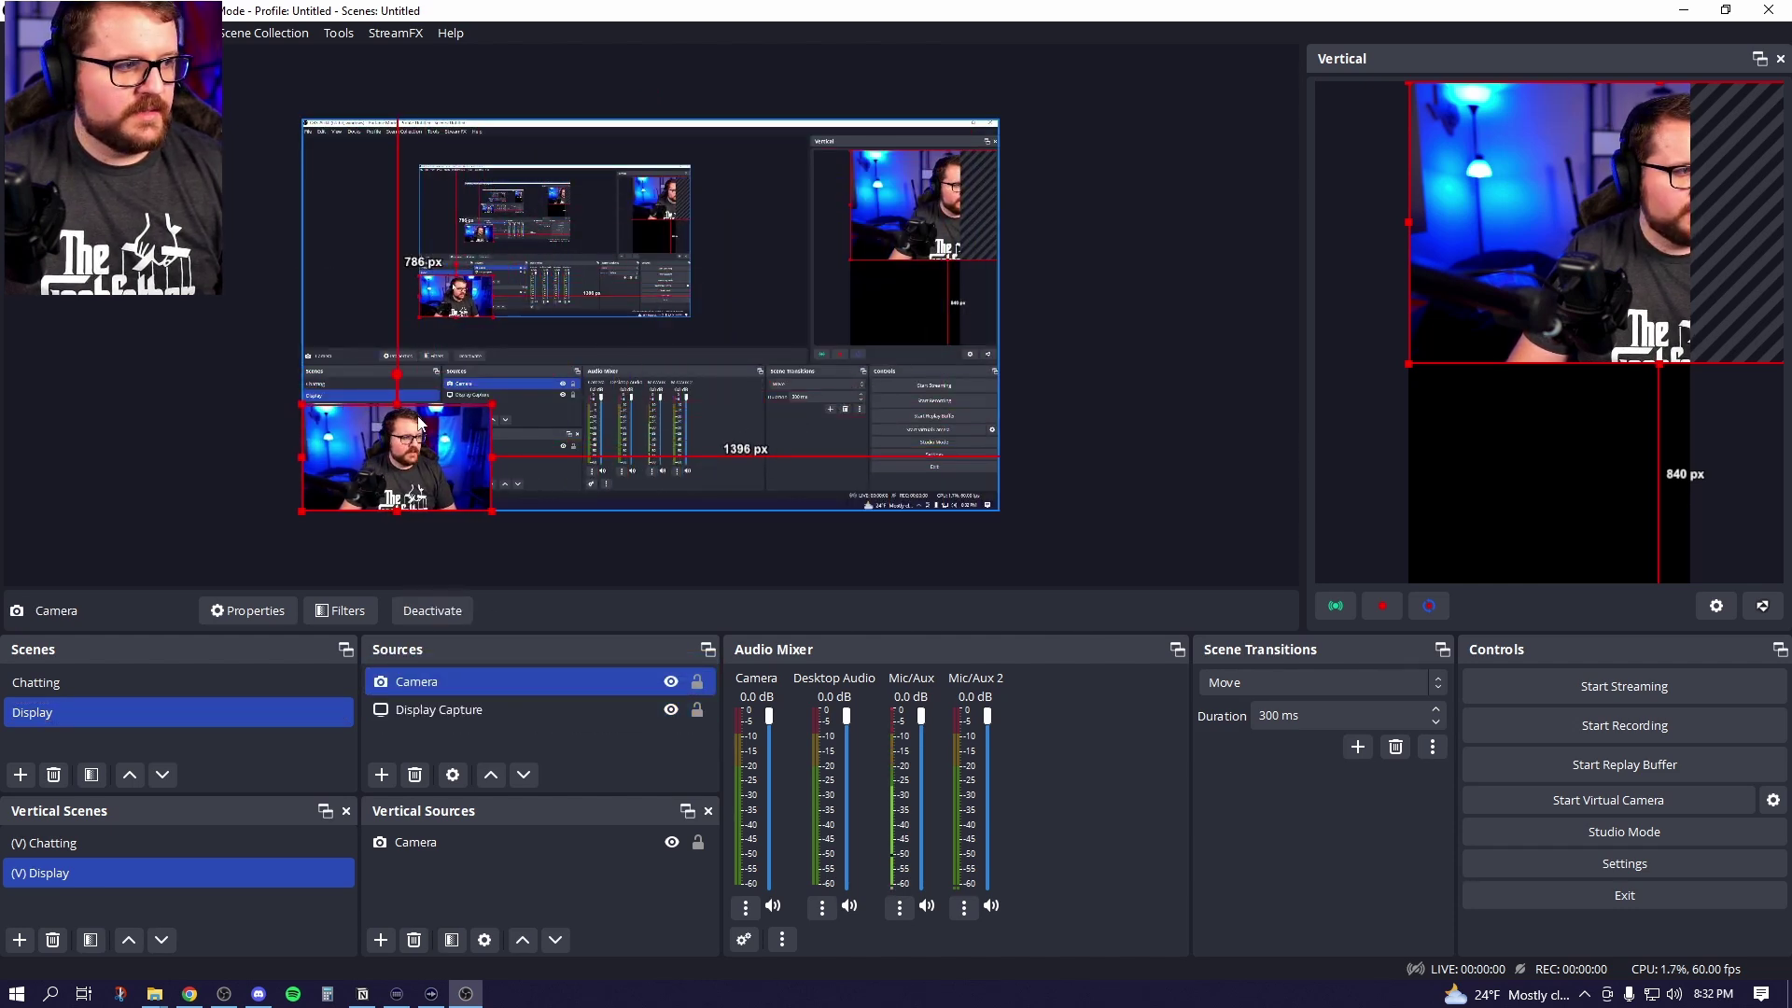
click(1129, 477)
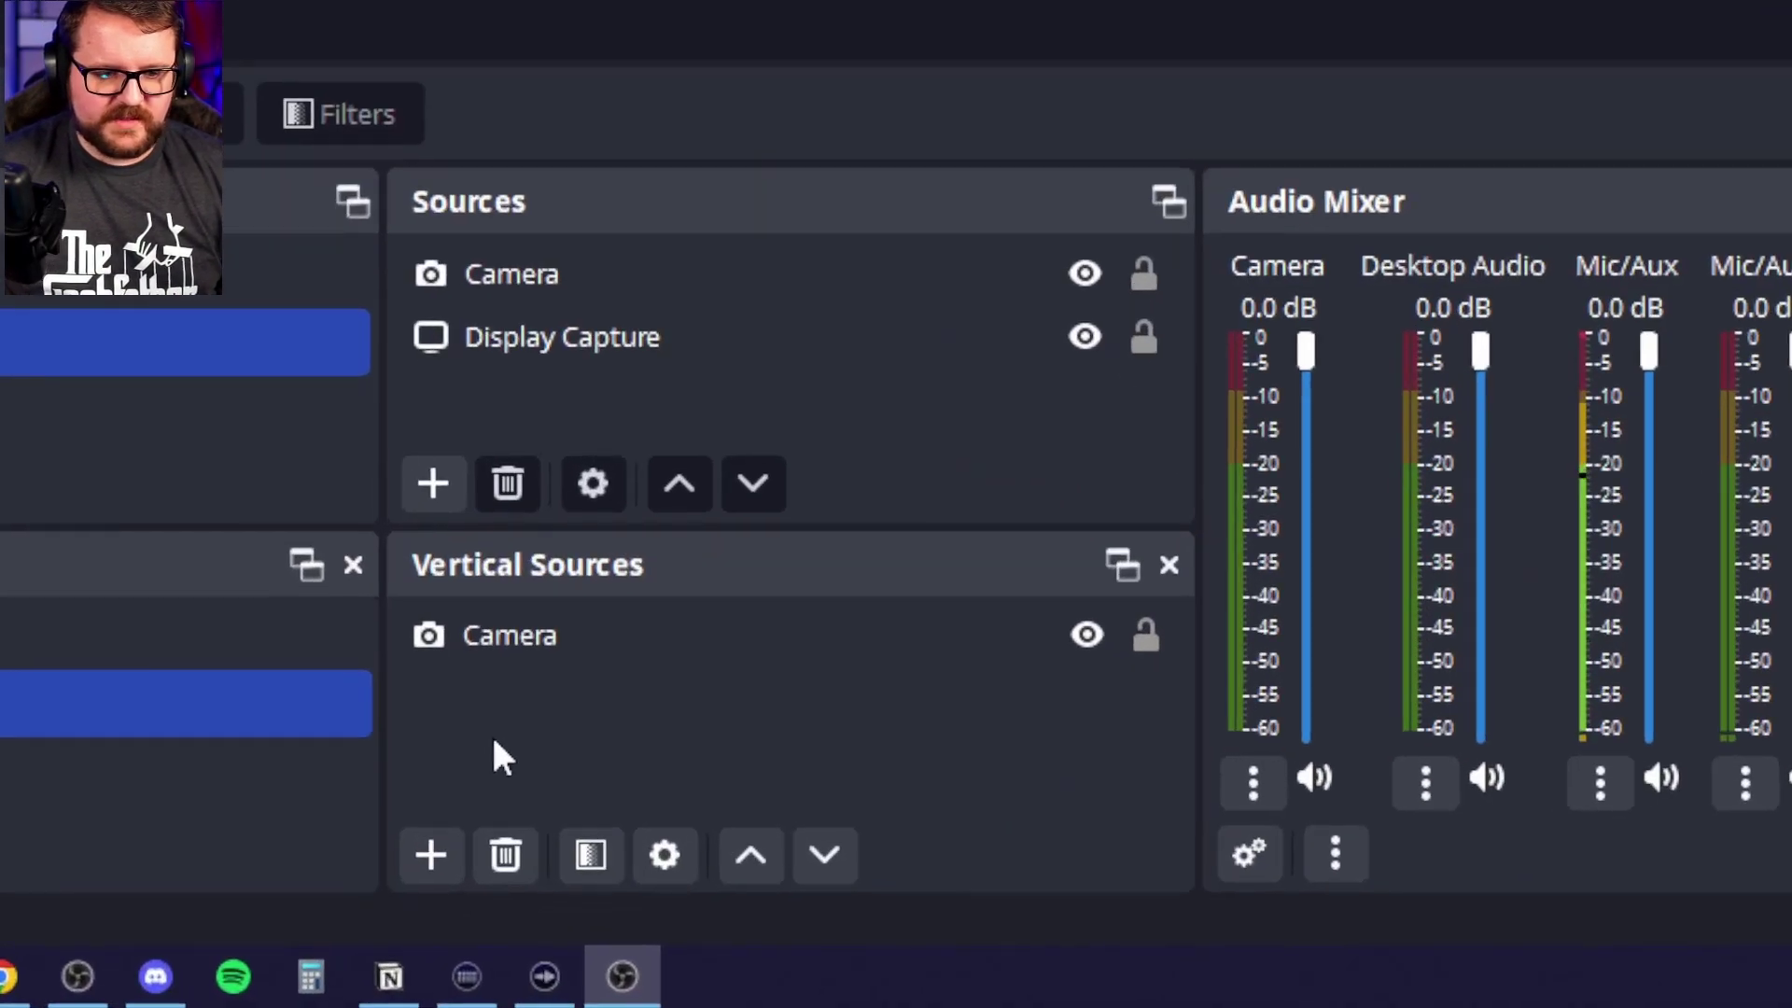
Add the existing Display Capture source to the (V) Display vertical scene
click(523, 853)
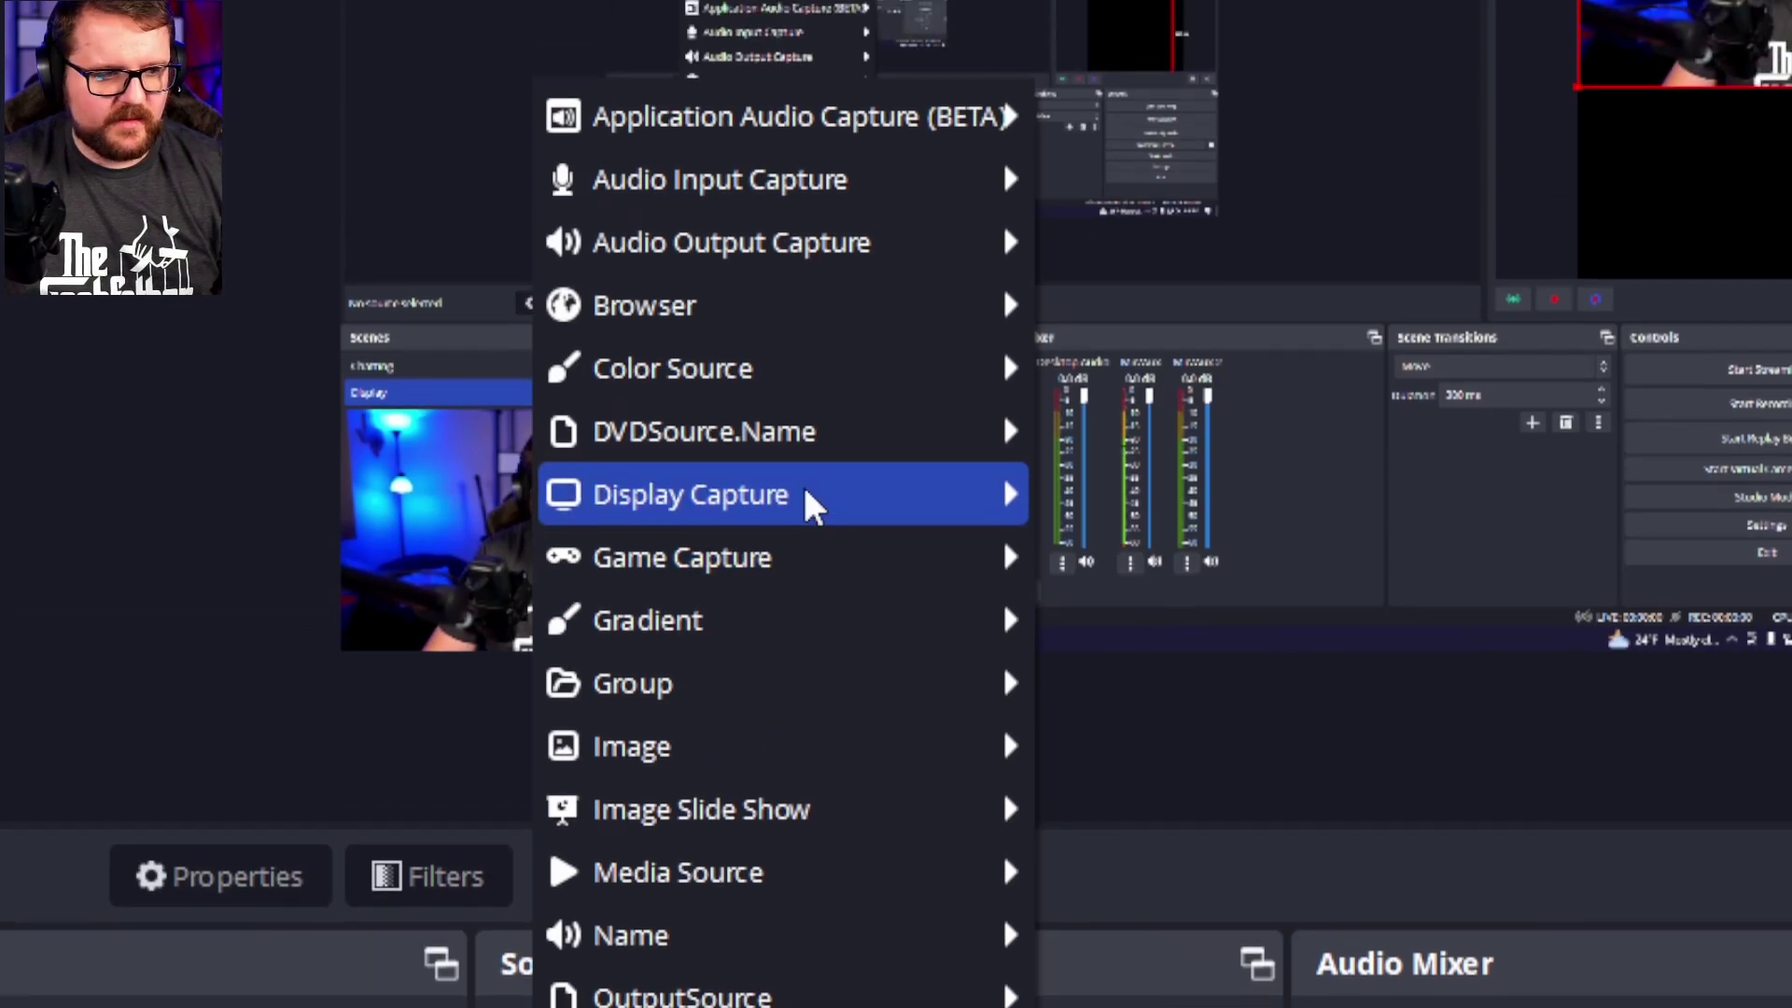
mouse_move(804, 498)
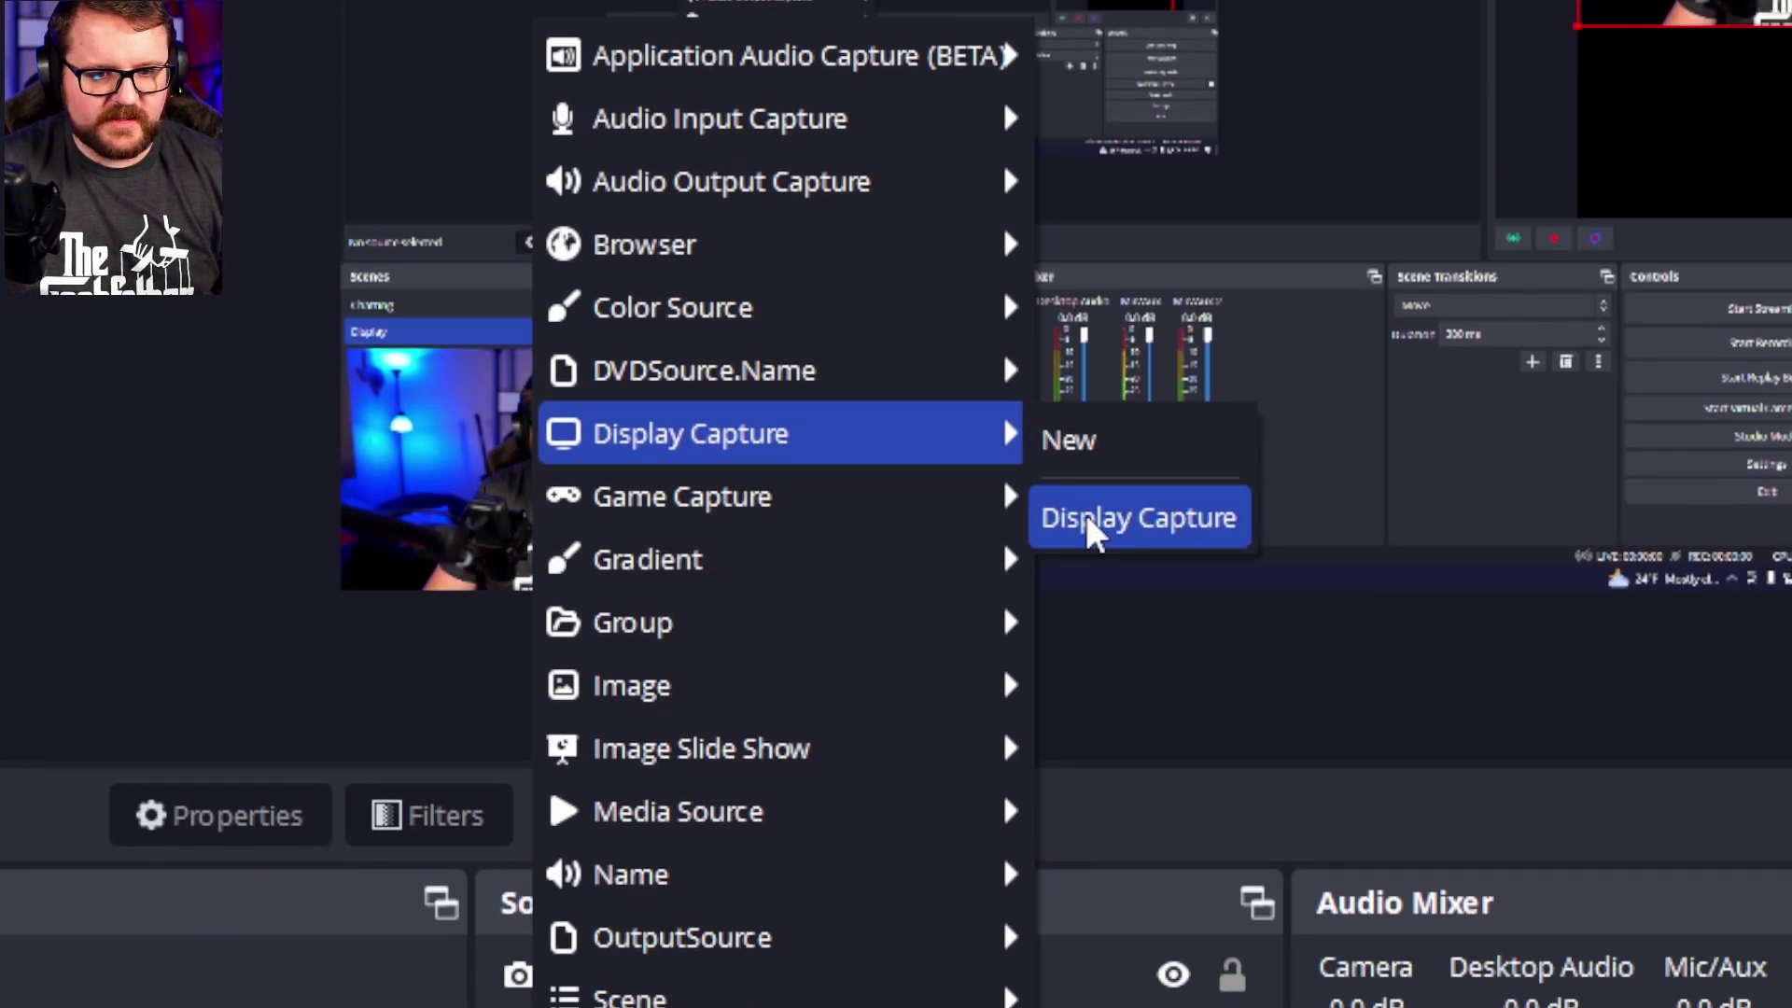
click(1084, 514)
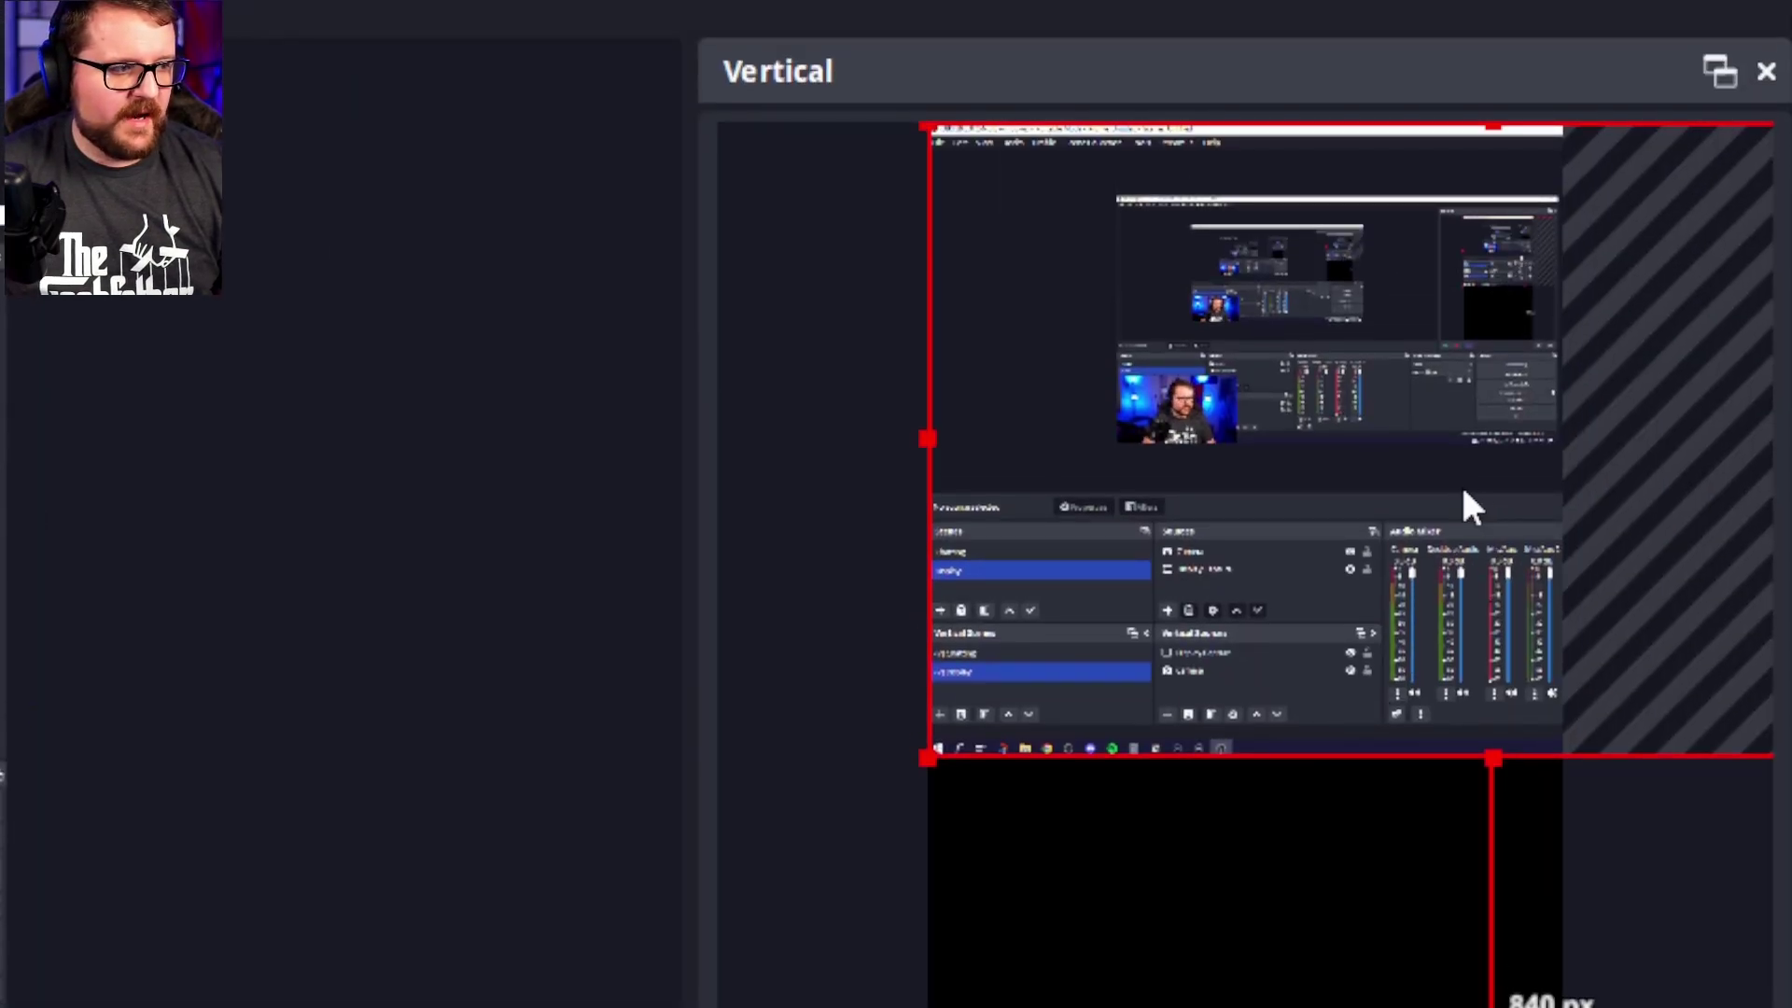
Position and scale Display Capture to fill the lower part of the vertical canvas, starting about 710 px below its upper edge
drag(1437, 489, 1220, 614)
mouse_move(1221, 518)
mouse_down()
mouse_move(1203, 520)
mouse_move(1343, 476)
mouse_move(1249, 487)
mouse_move(1248, 472)
mouse_move(1191, 512)
mouse_up()
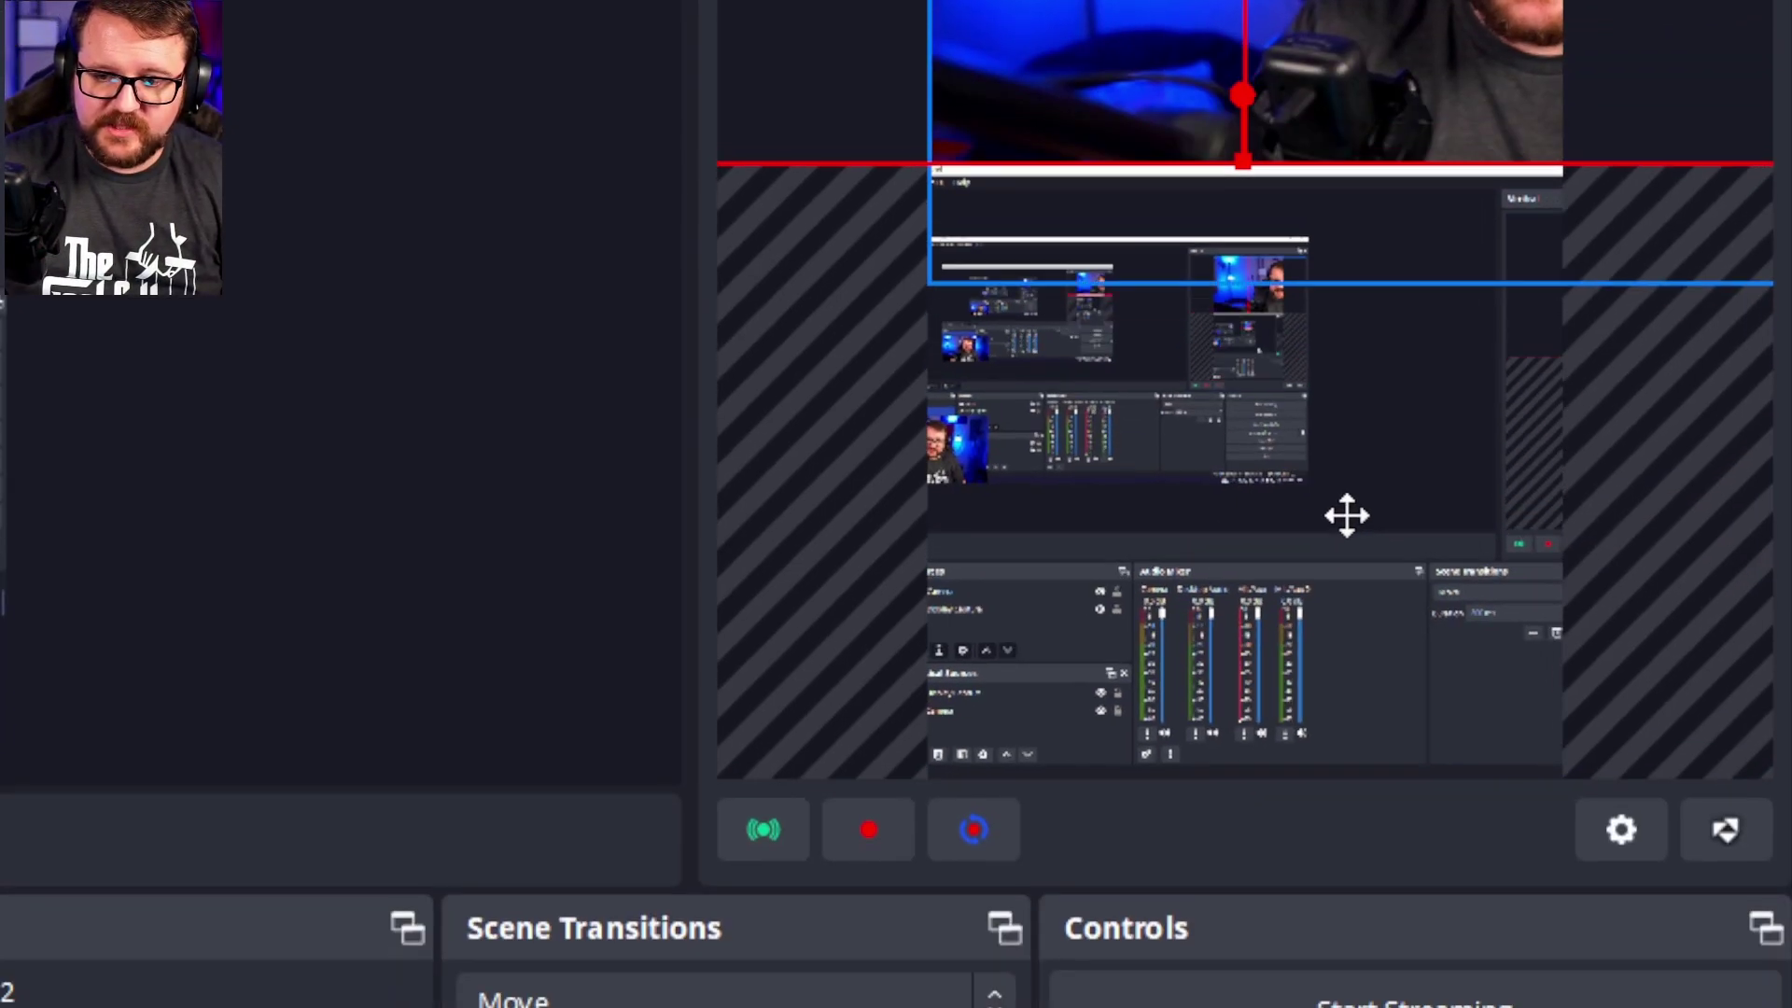
mouse_move(1346, 515)
mouse_down()
mouse_move(1356, 484)
mouse_move(1351, 504)
mouse_up()
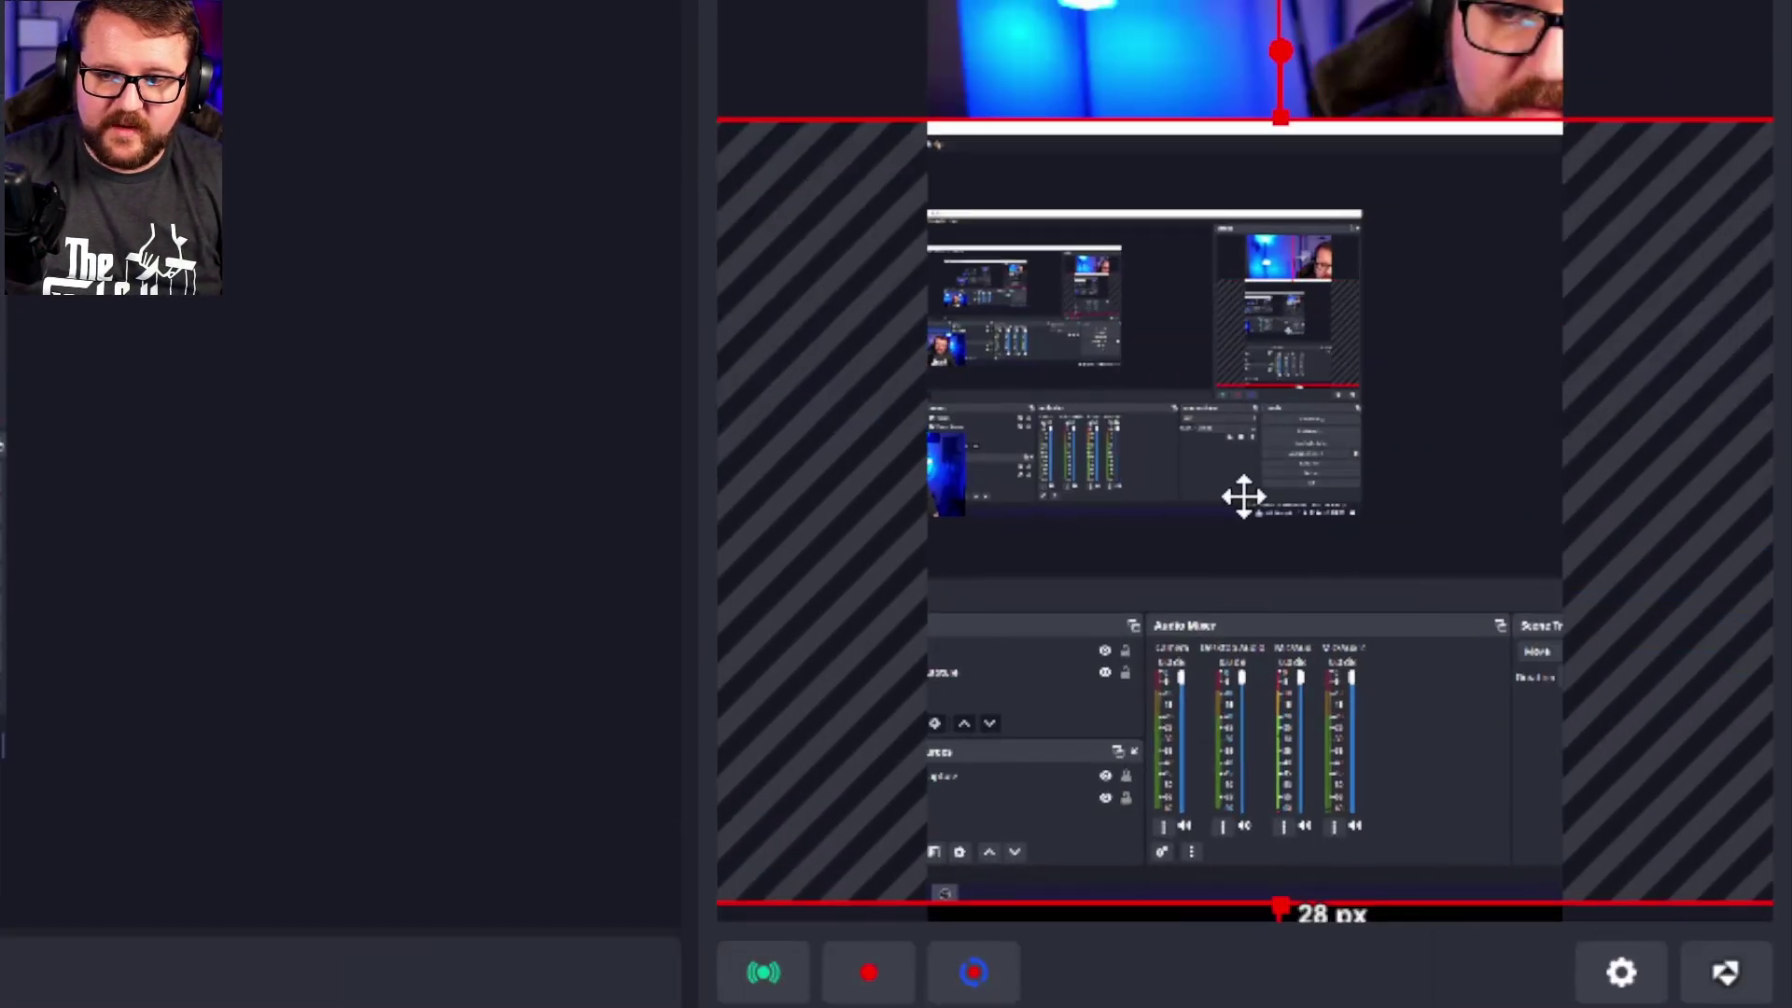
mouse_move(1244, 497)
mouse_down()
mouse_move(1191, 512)
mouse_move(1218, 512)
mouse_up()
right_click(1218, 512)
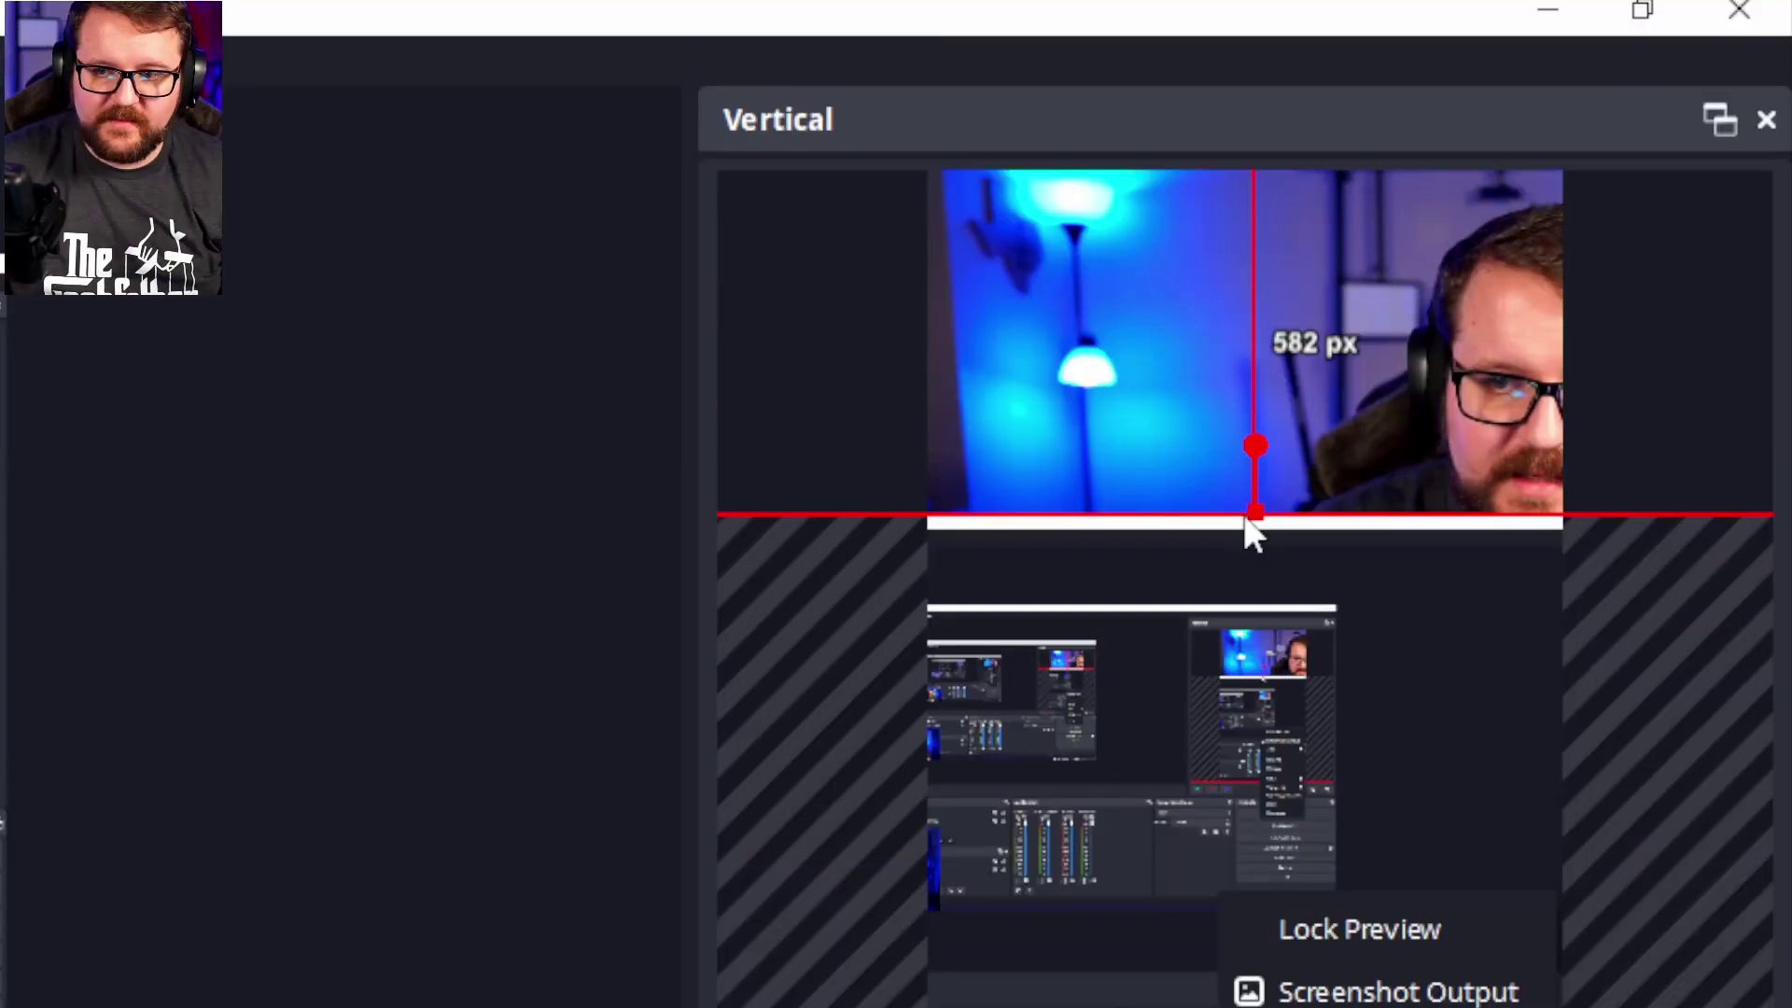
drag(1248, 524, 1284, 588)
click(1255, 65)
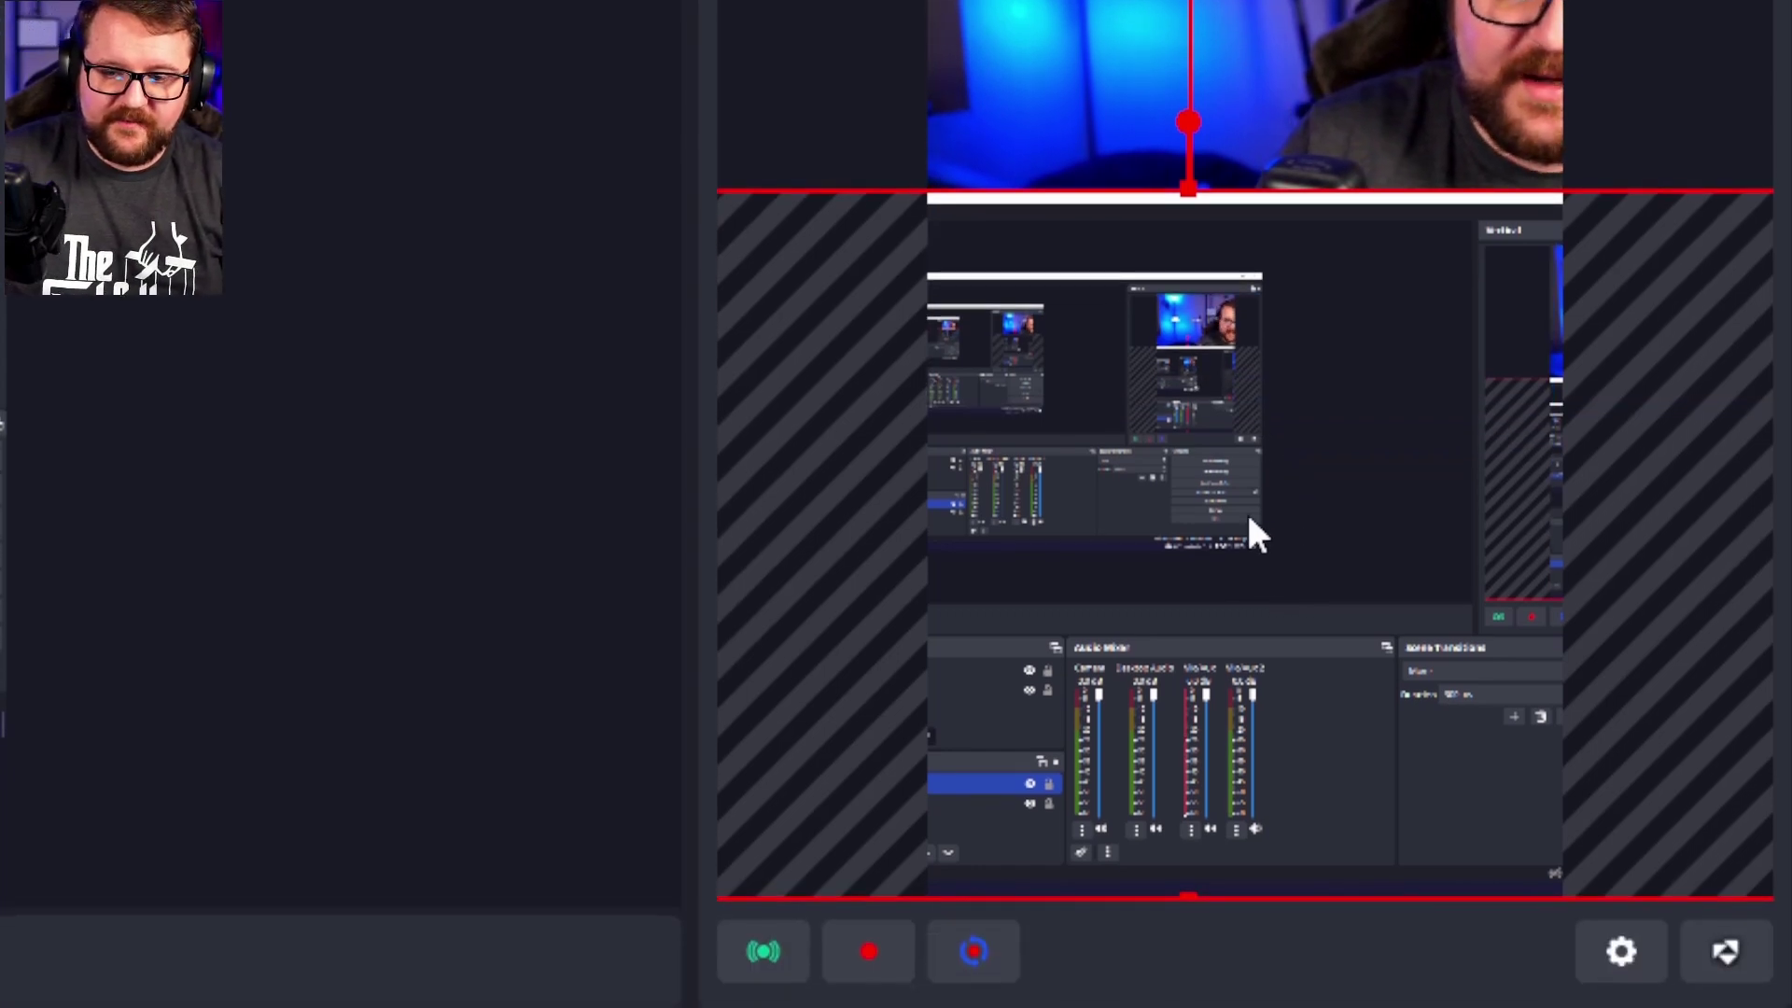
Center the Display Capture source horizontally on the vertical canvas
right_click(1250, 642)
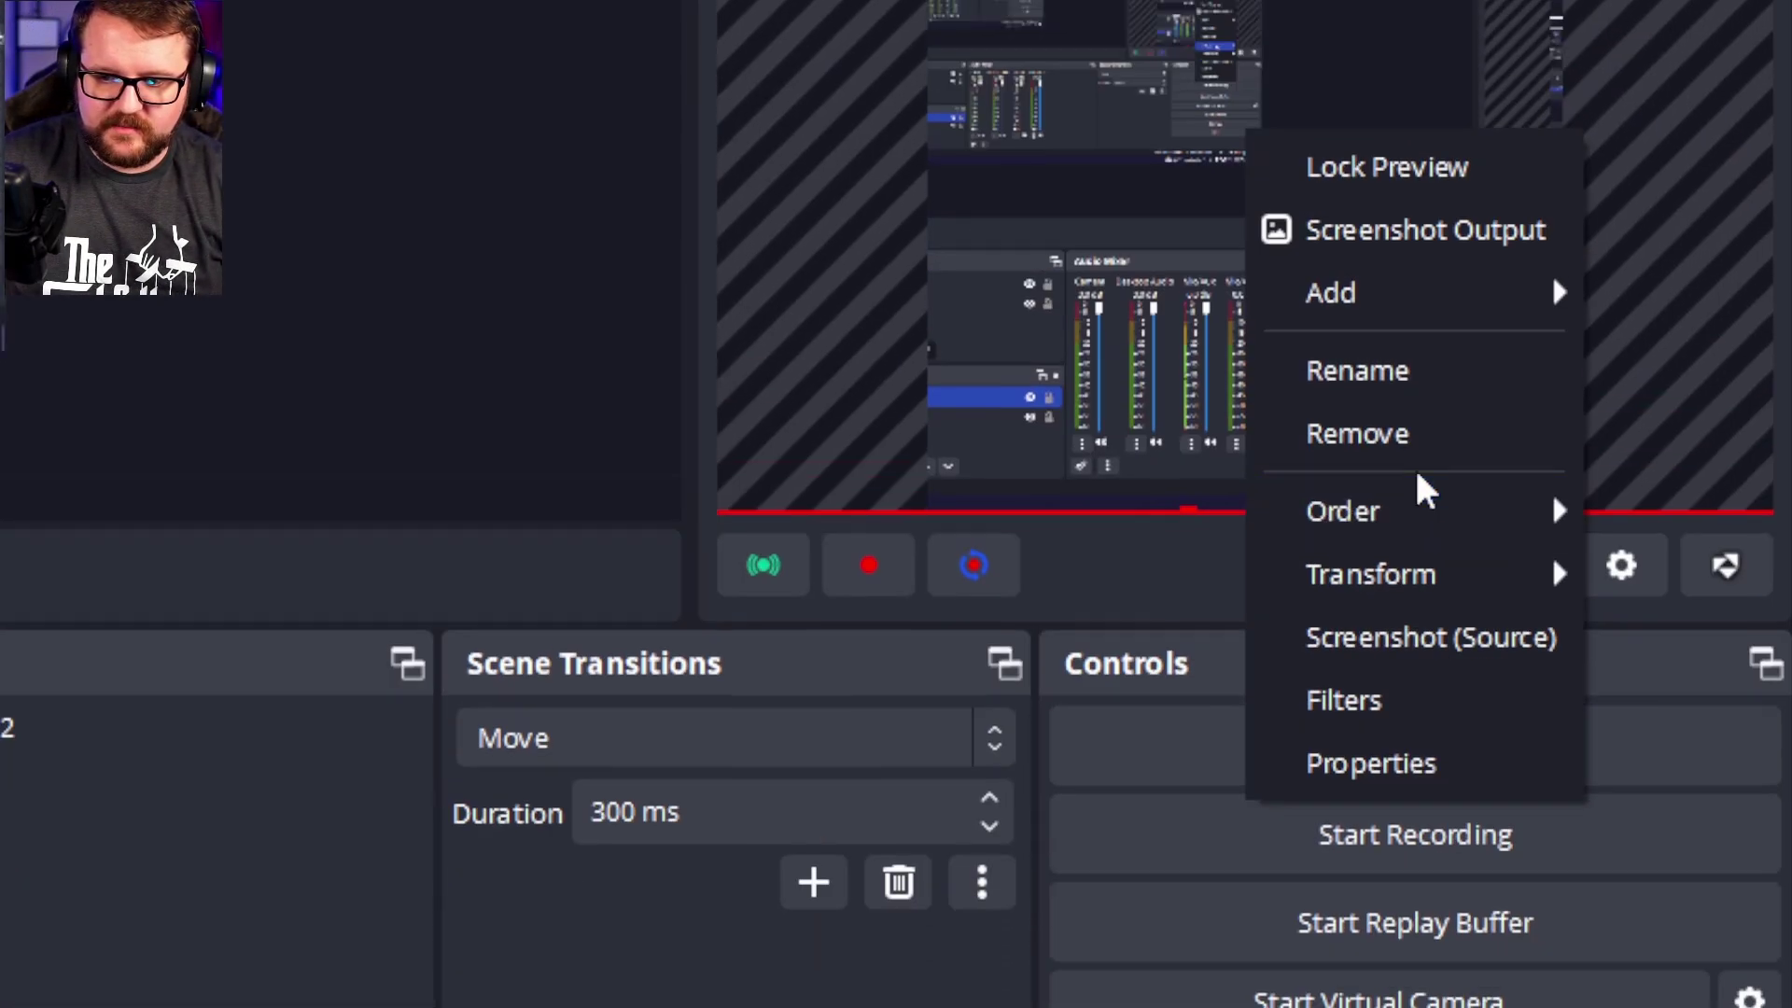
mouse_move(1425, 508)
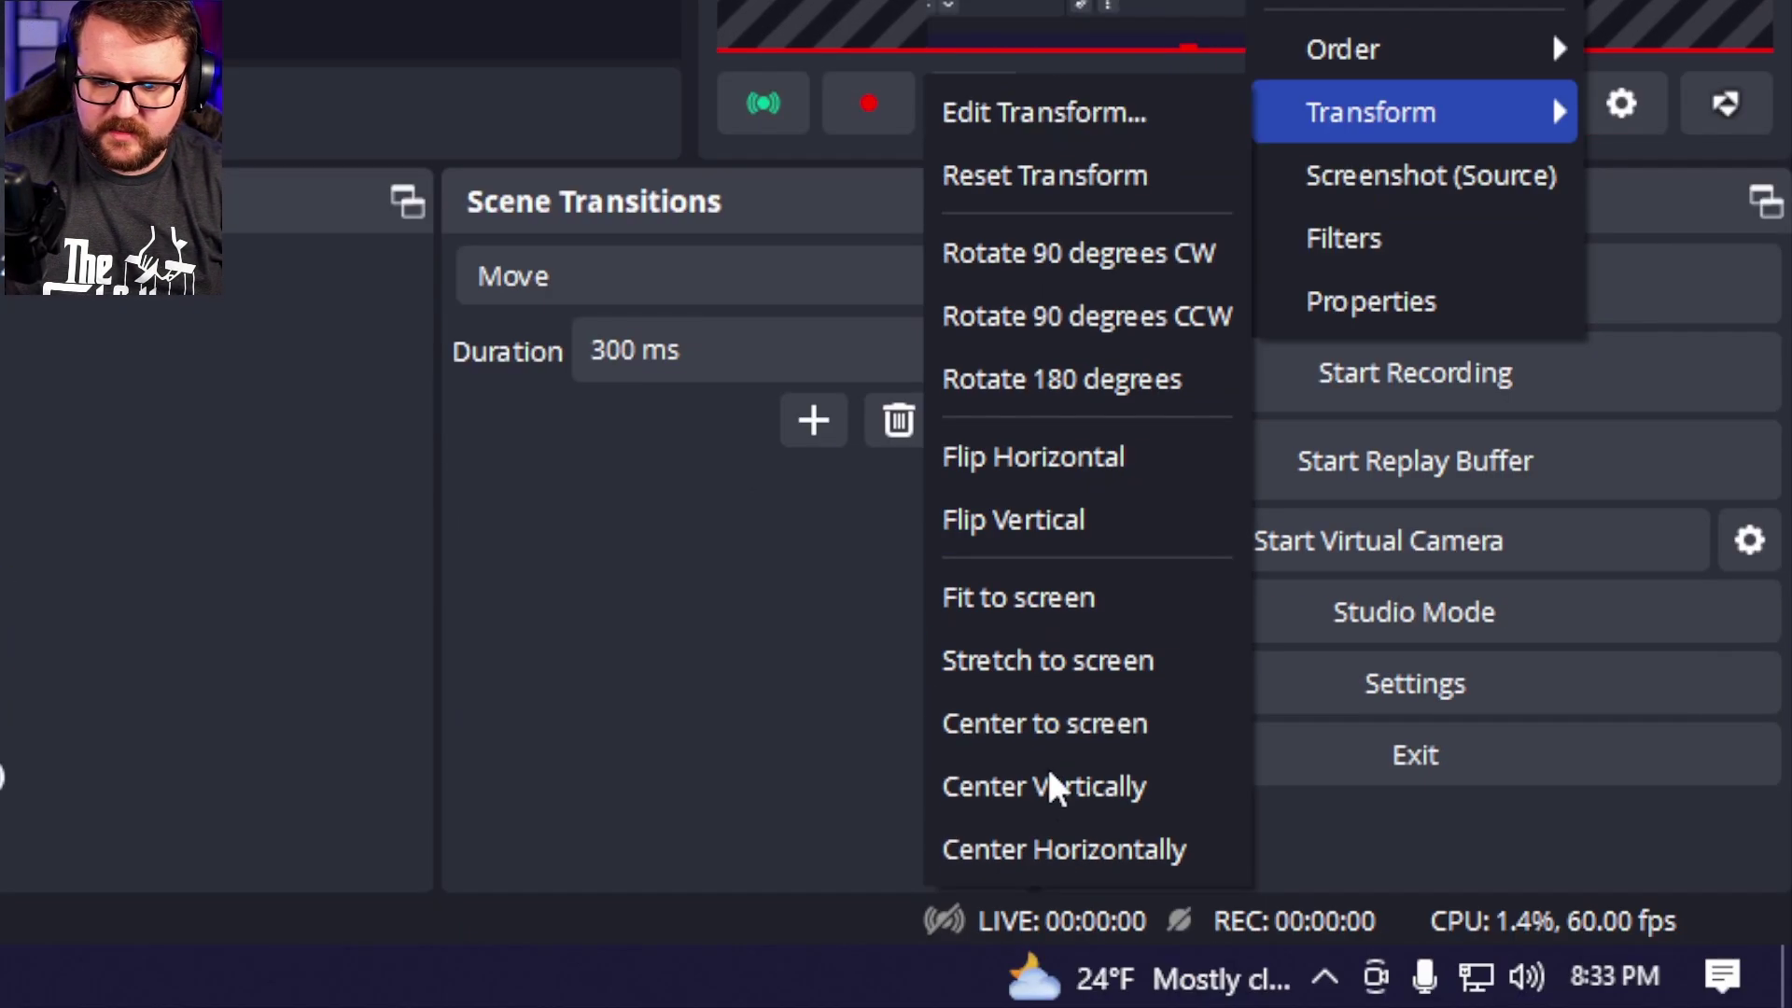
click(1070, 845)
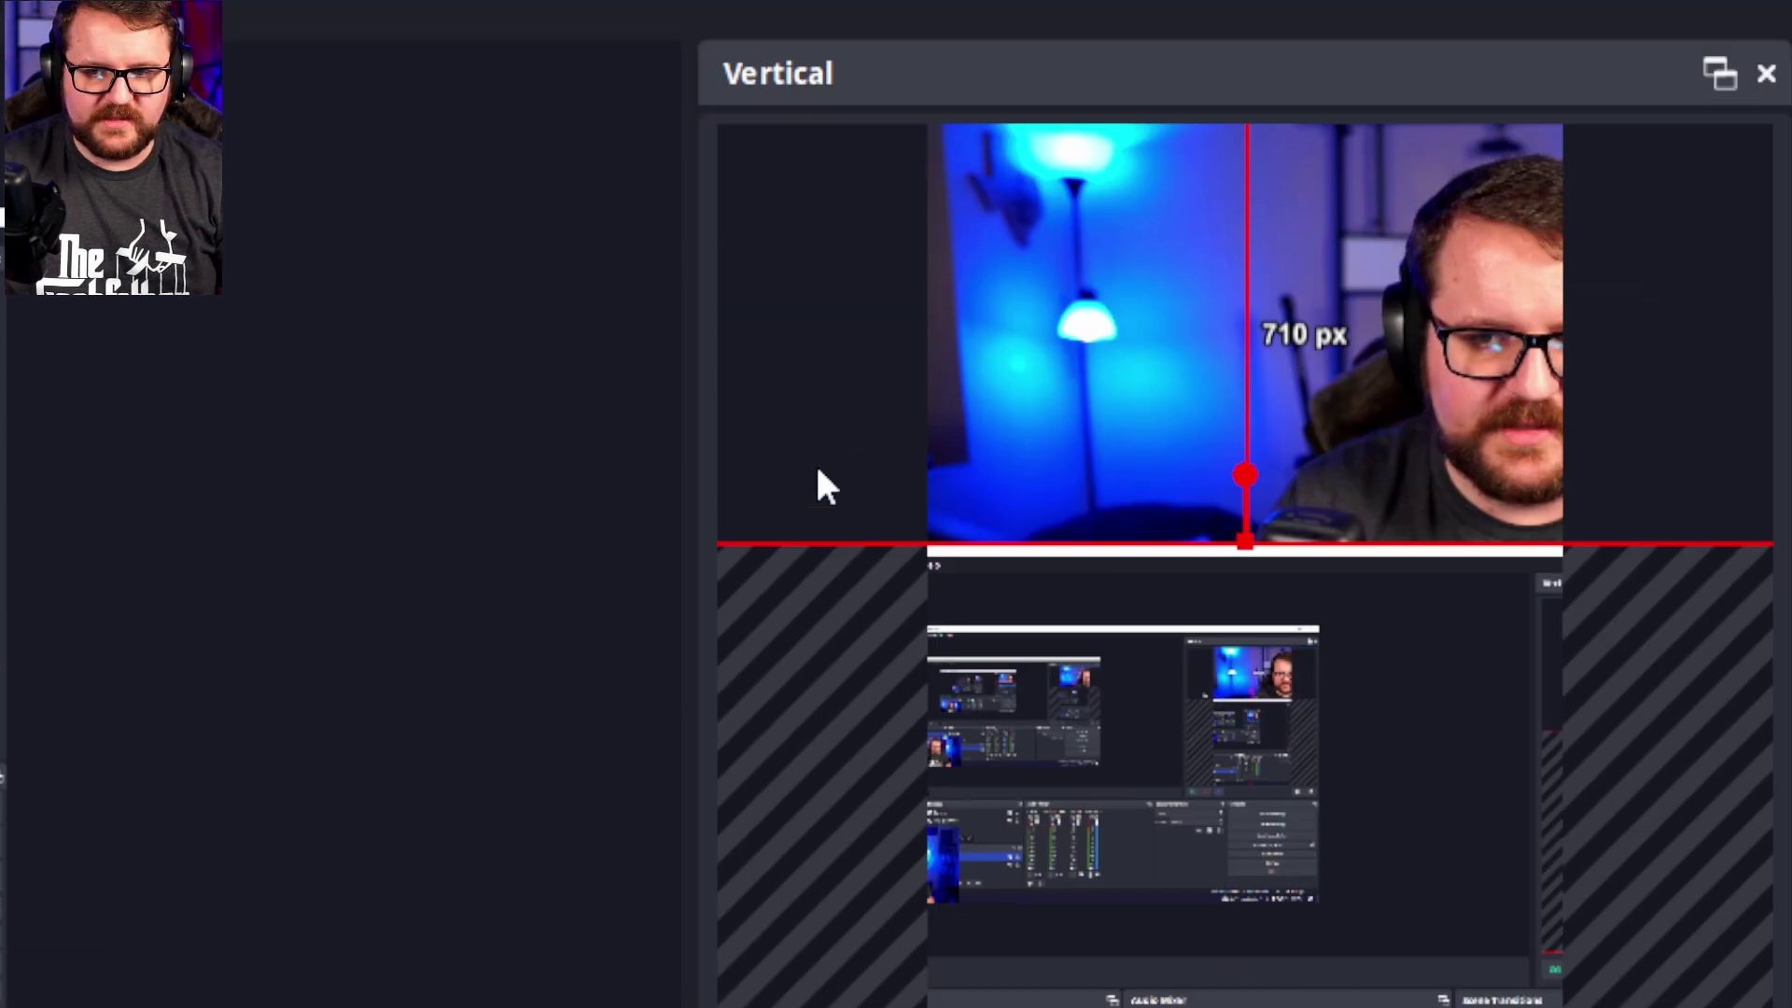
Center the Camera source horizontally in the upper part of the vertical canvas
click(796, 137)
click(1280, 153)
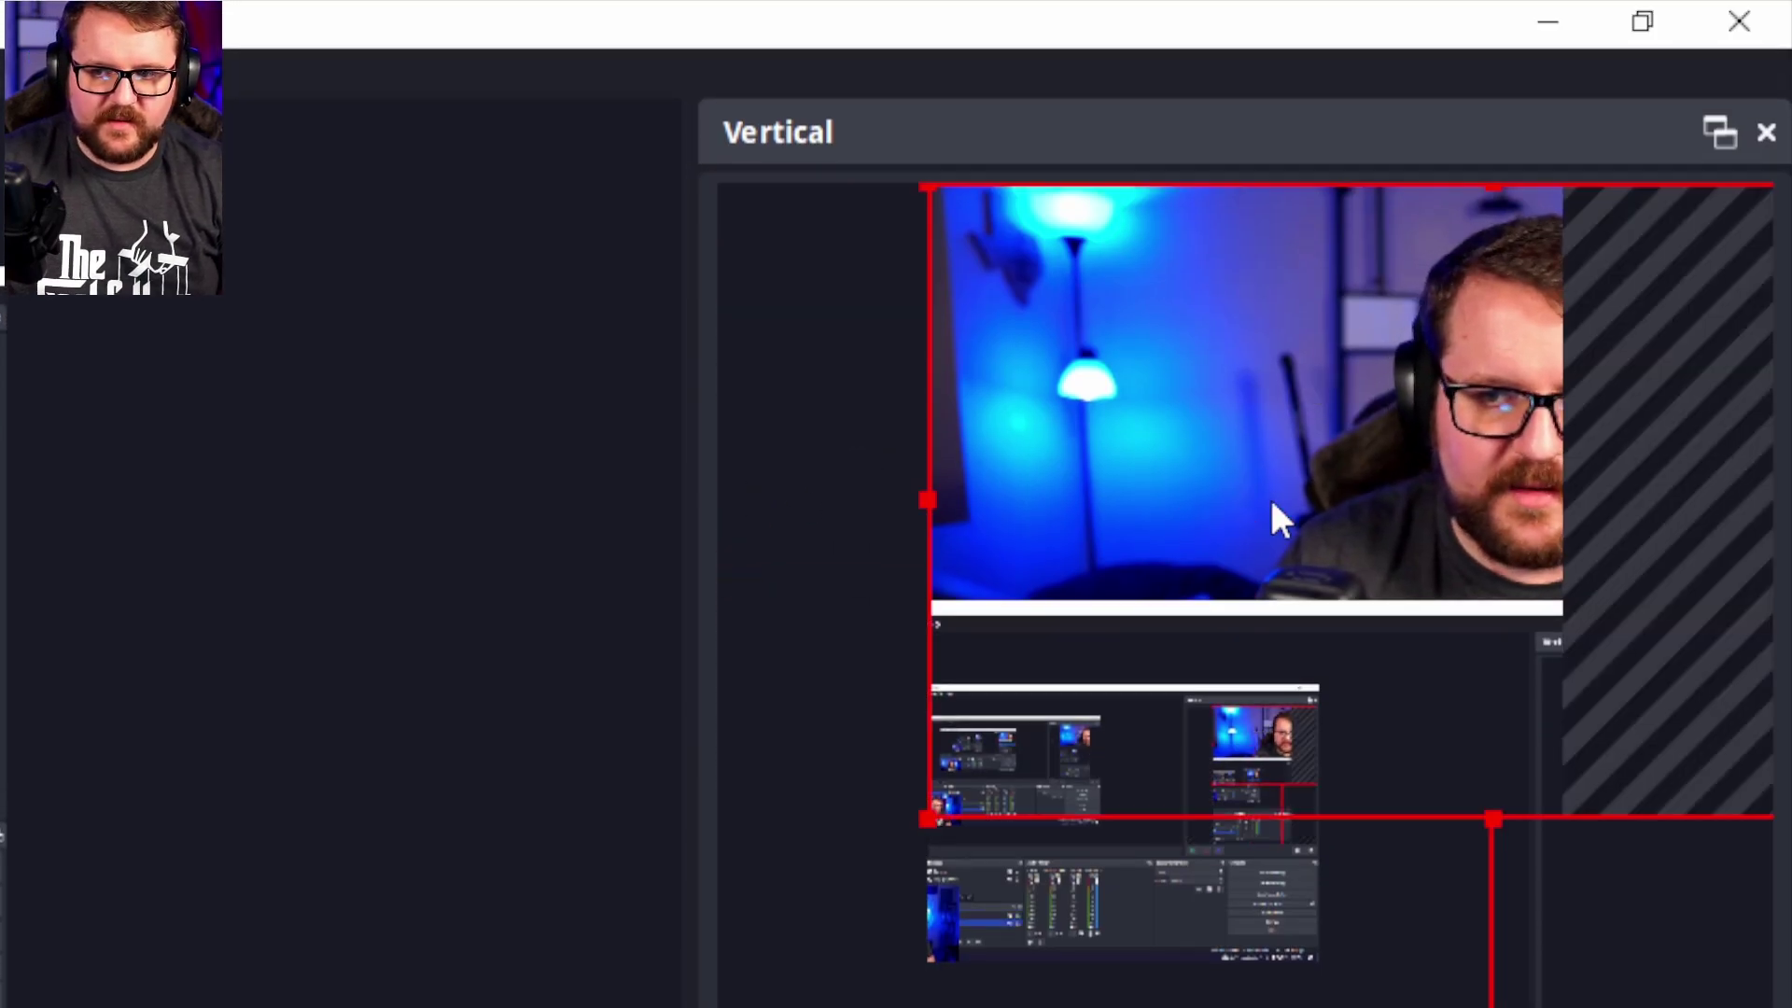
right_click(1058, 475)
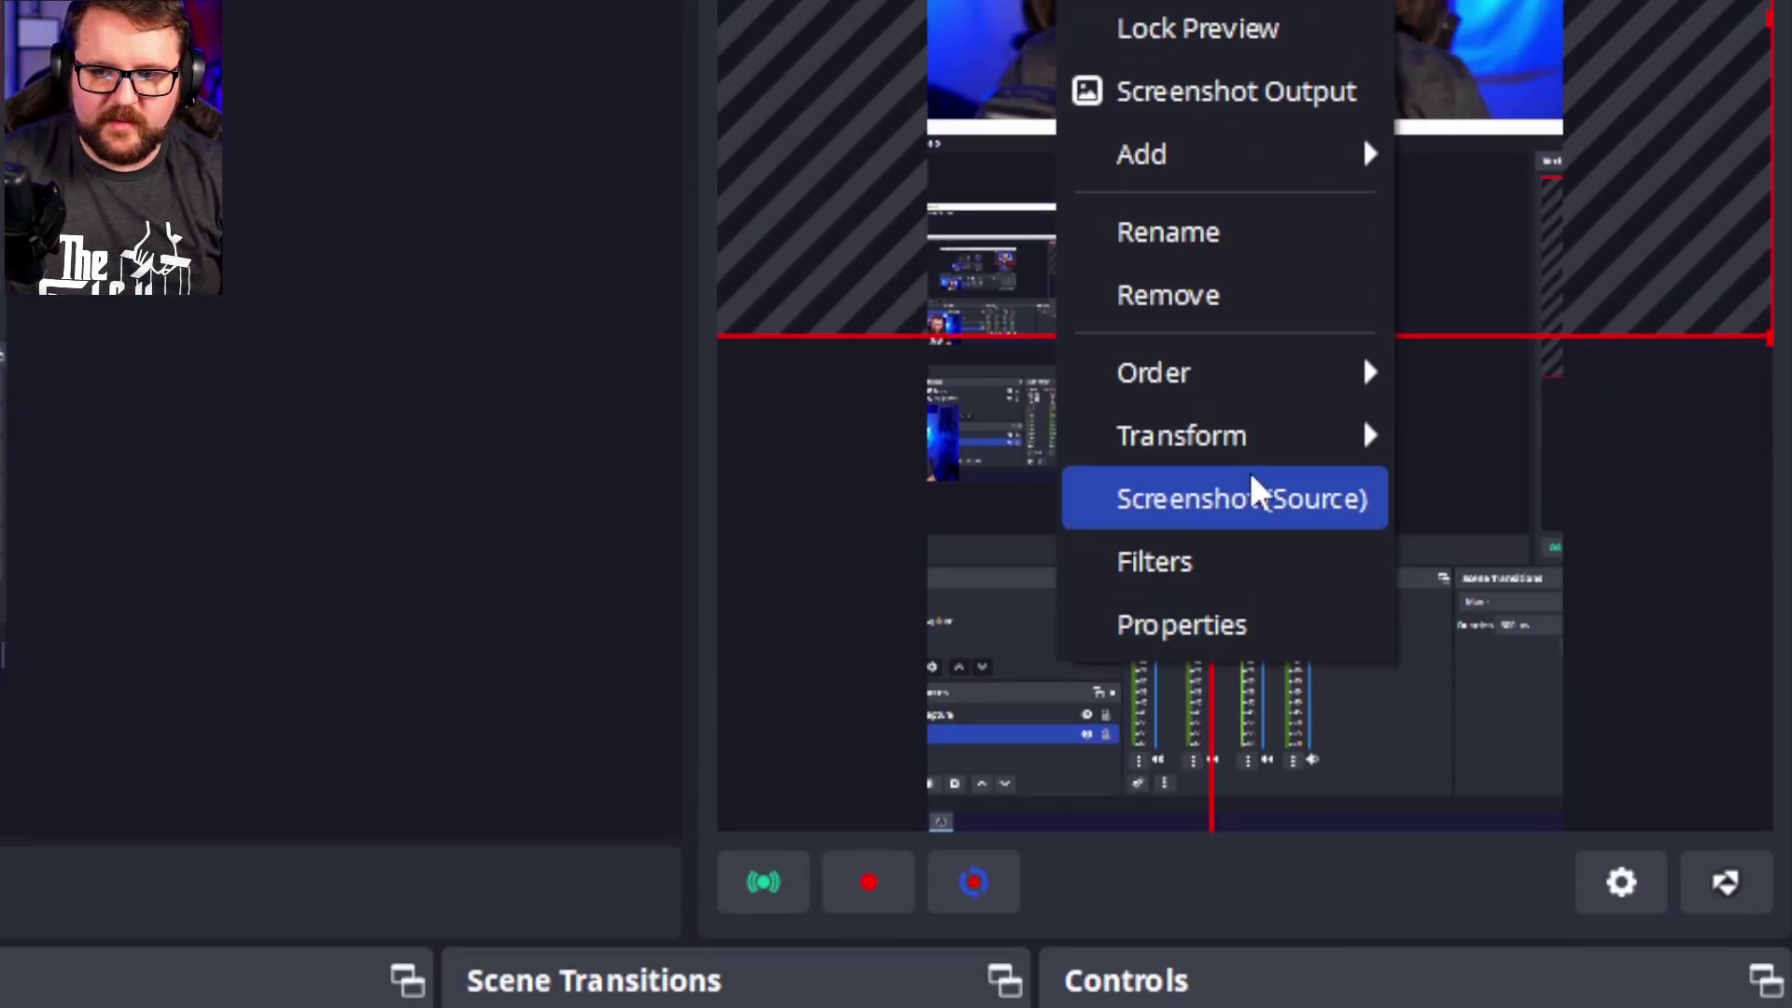
mouse_move(1361, 931)
click(1487, 509)
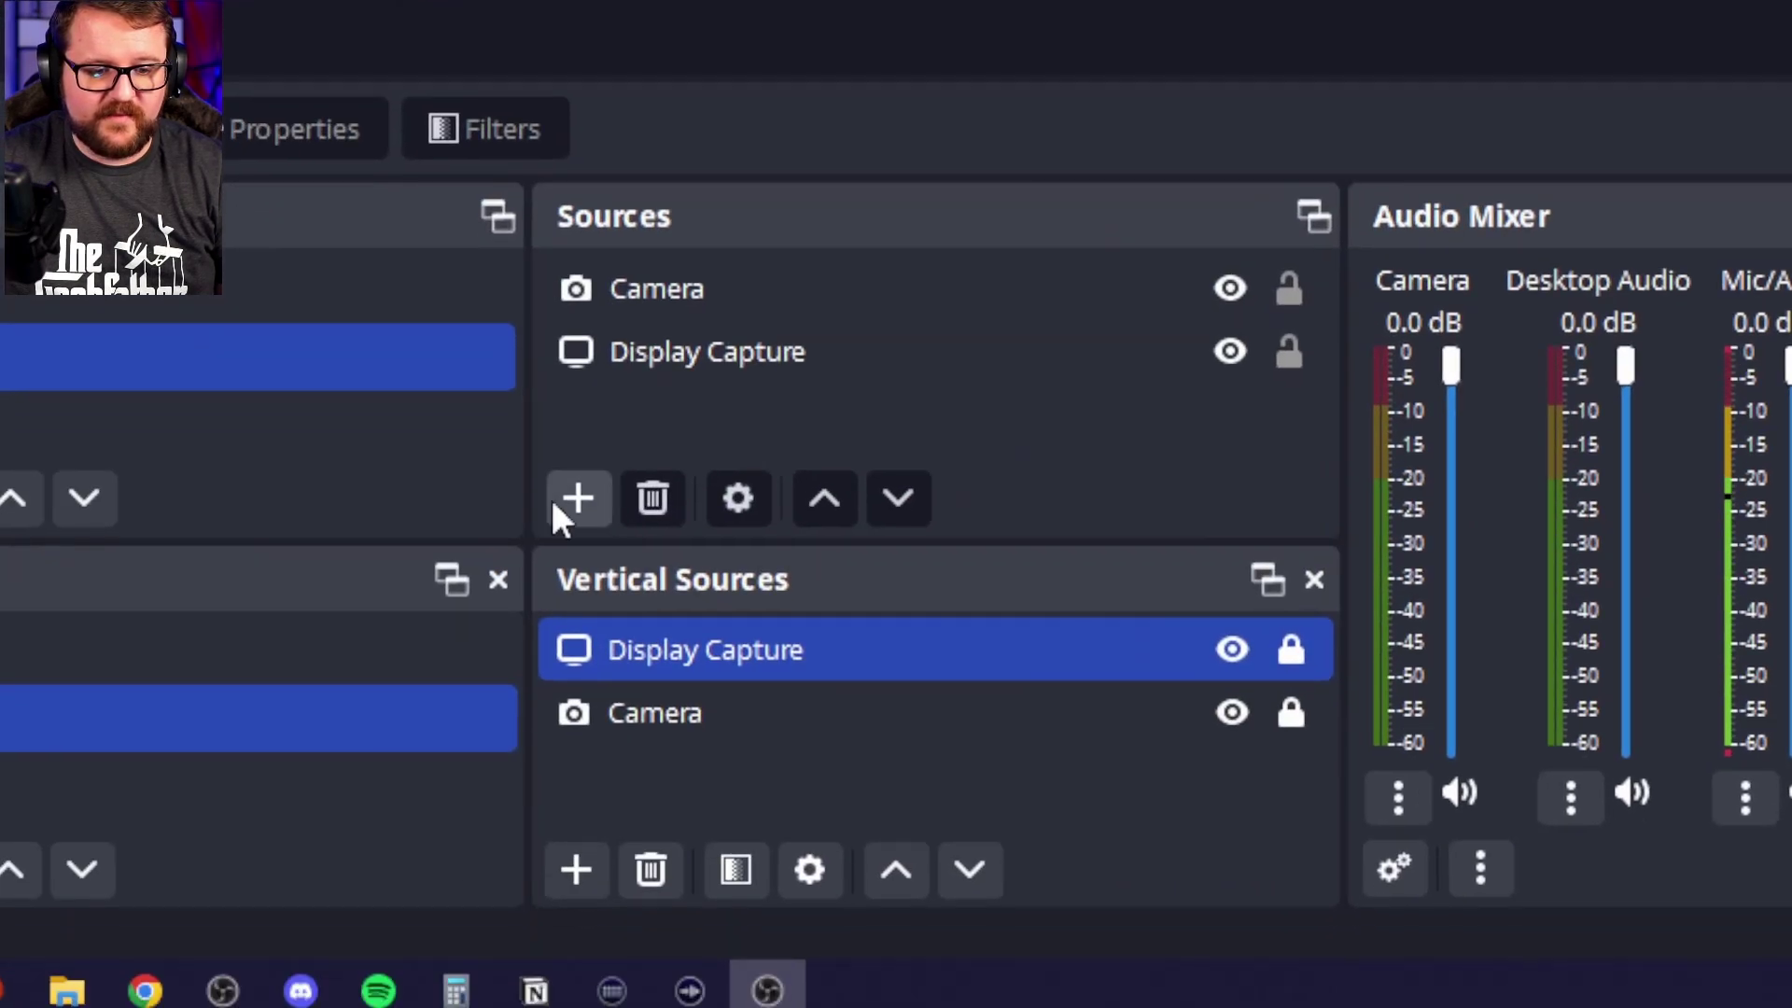
Add a Text (GDI+) source named SHOUT OUT reading "SHOUT OUT" to the Display scene and place it beside the camera picture
click(571, 498)
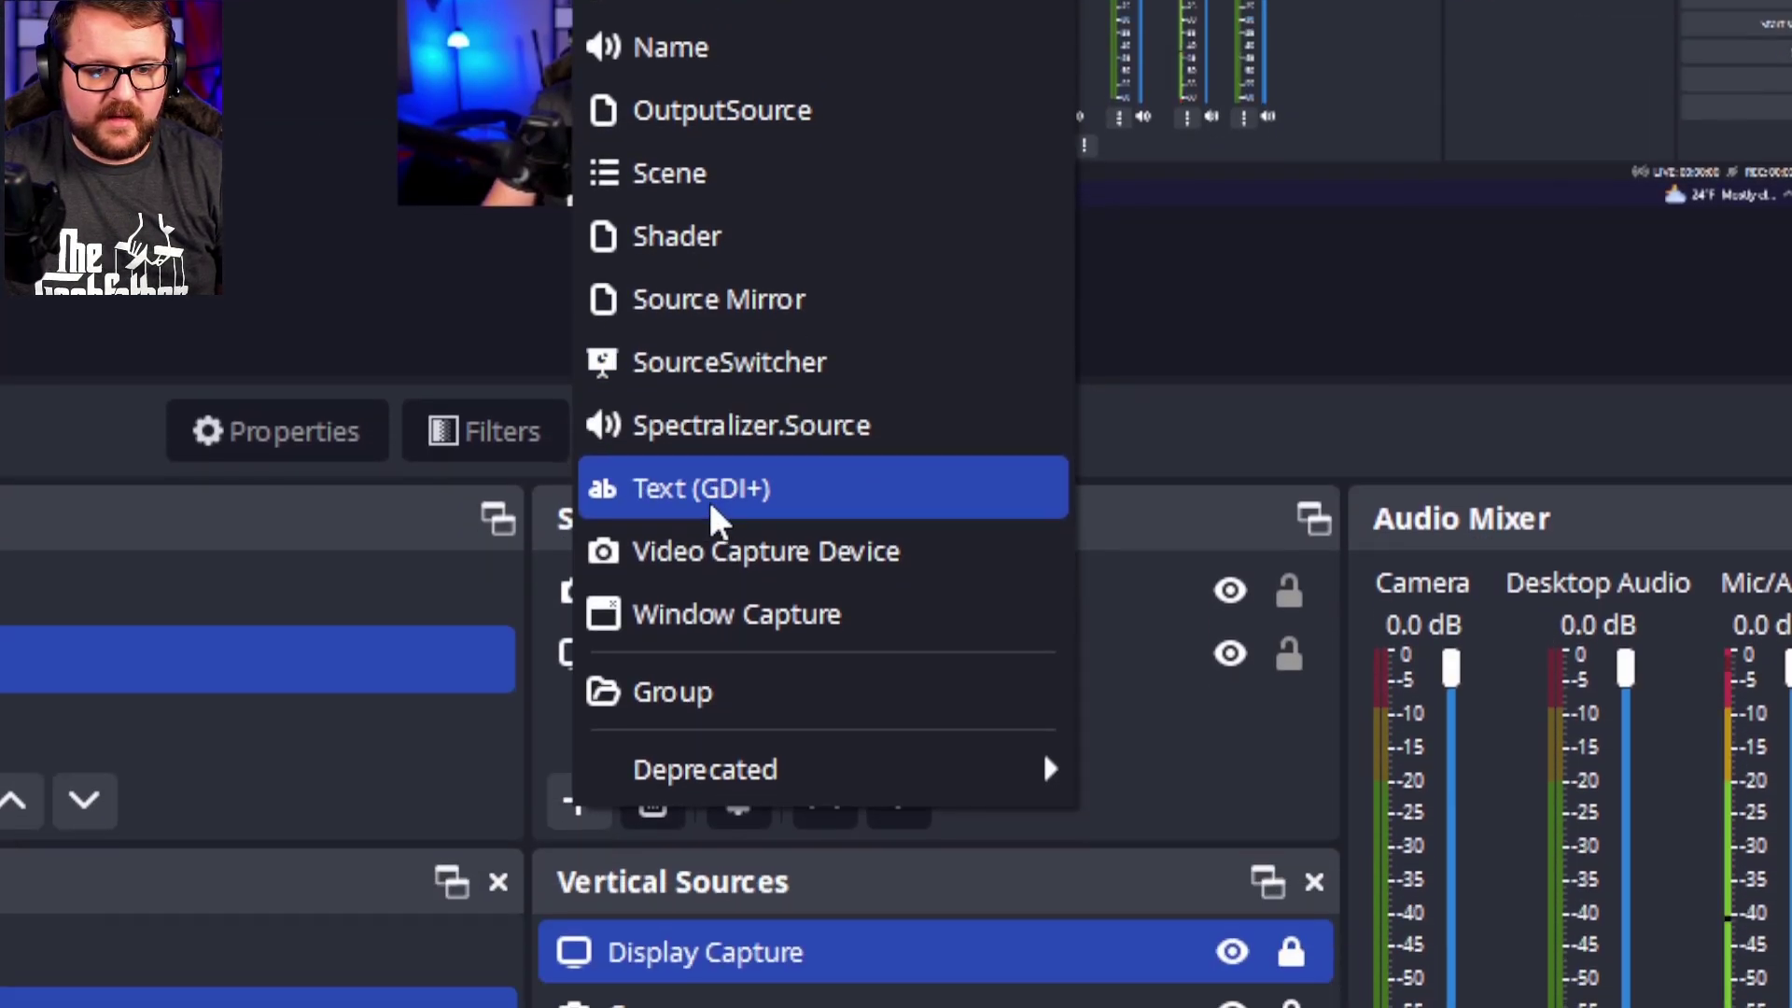
click(710, 189)
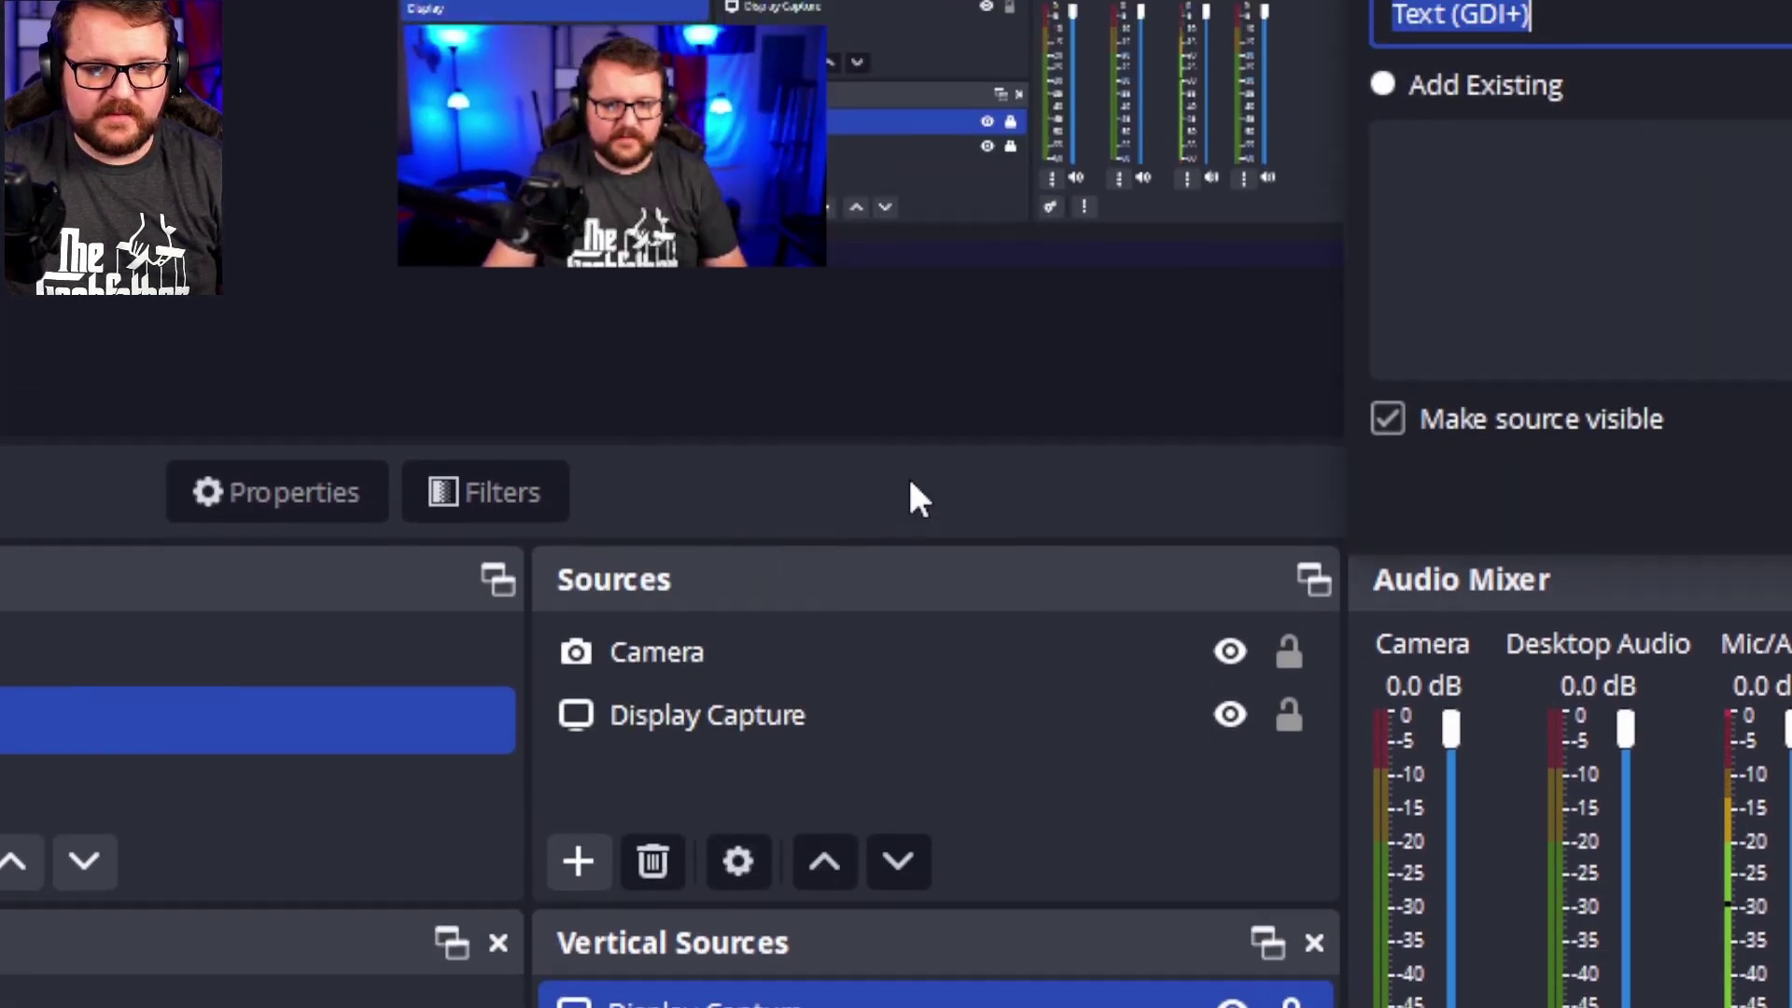
text(SHOUT OUT)
key(Return)
click(1700, 547)
text(SHOUT OUT)
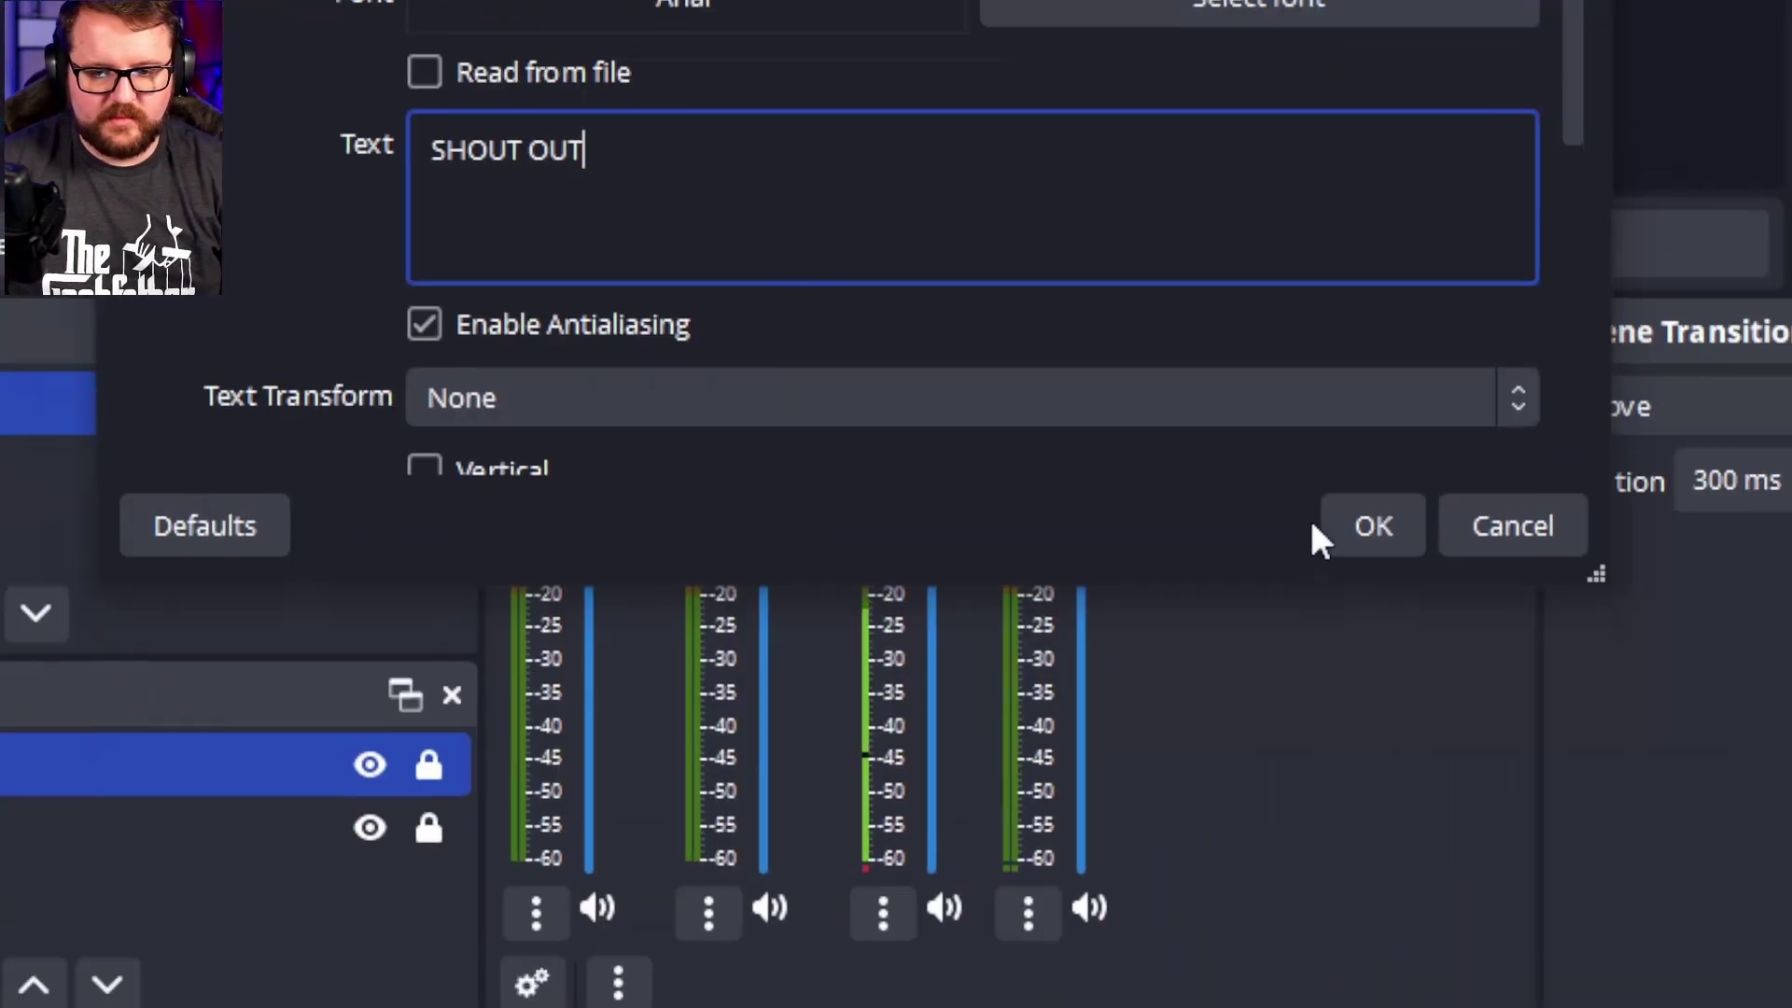
click(1362, 524)
drag(401, 373, 933, 528)
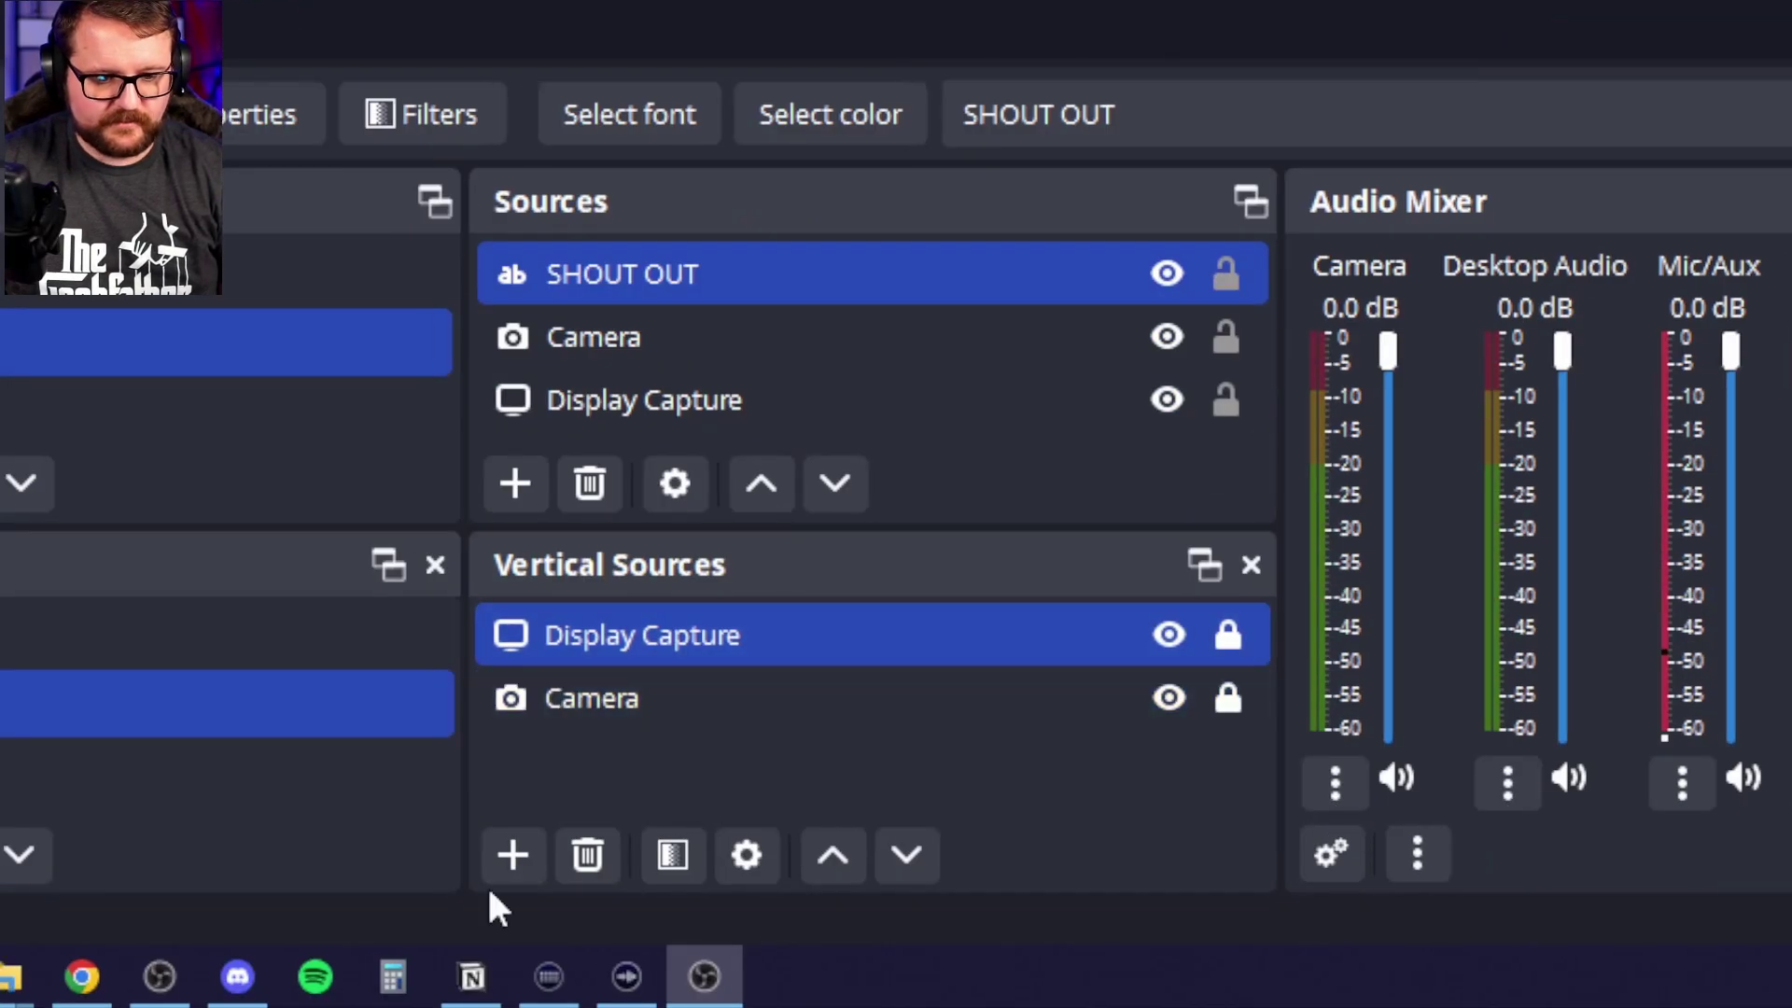
Add the existing SHOUT OUT text source to the (V) Display vertical scene, then shrink and reposition it within the vertical canvas
click(512, 852)
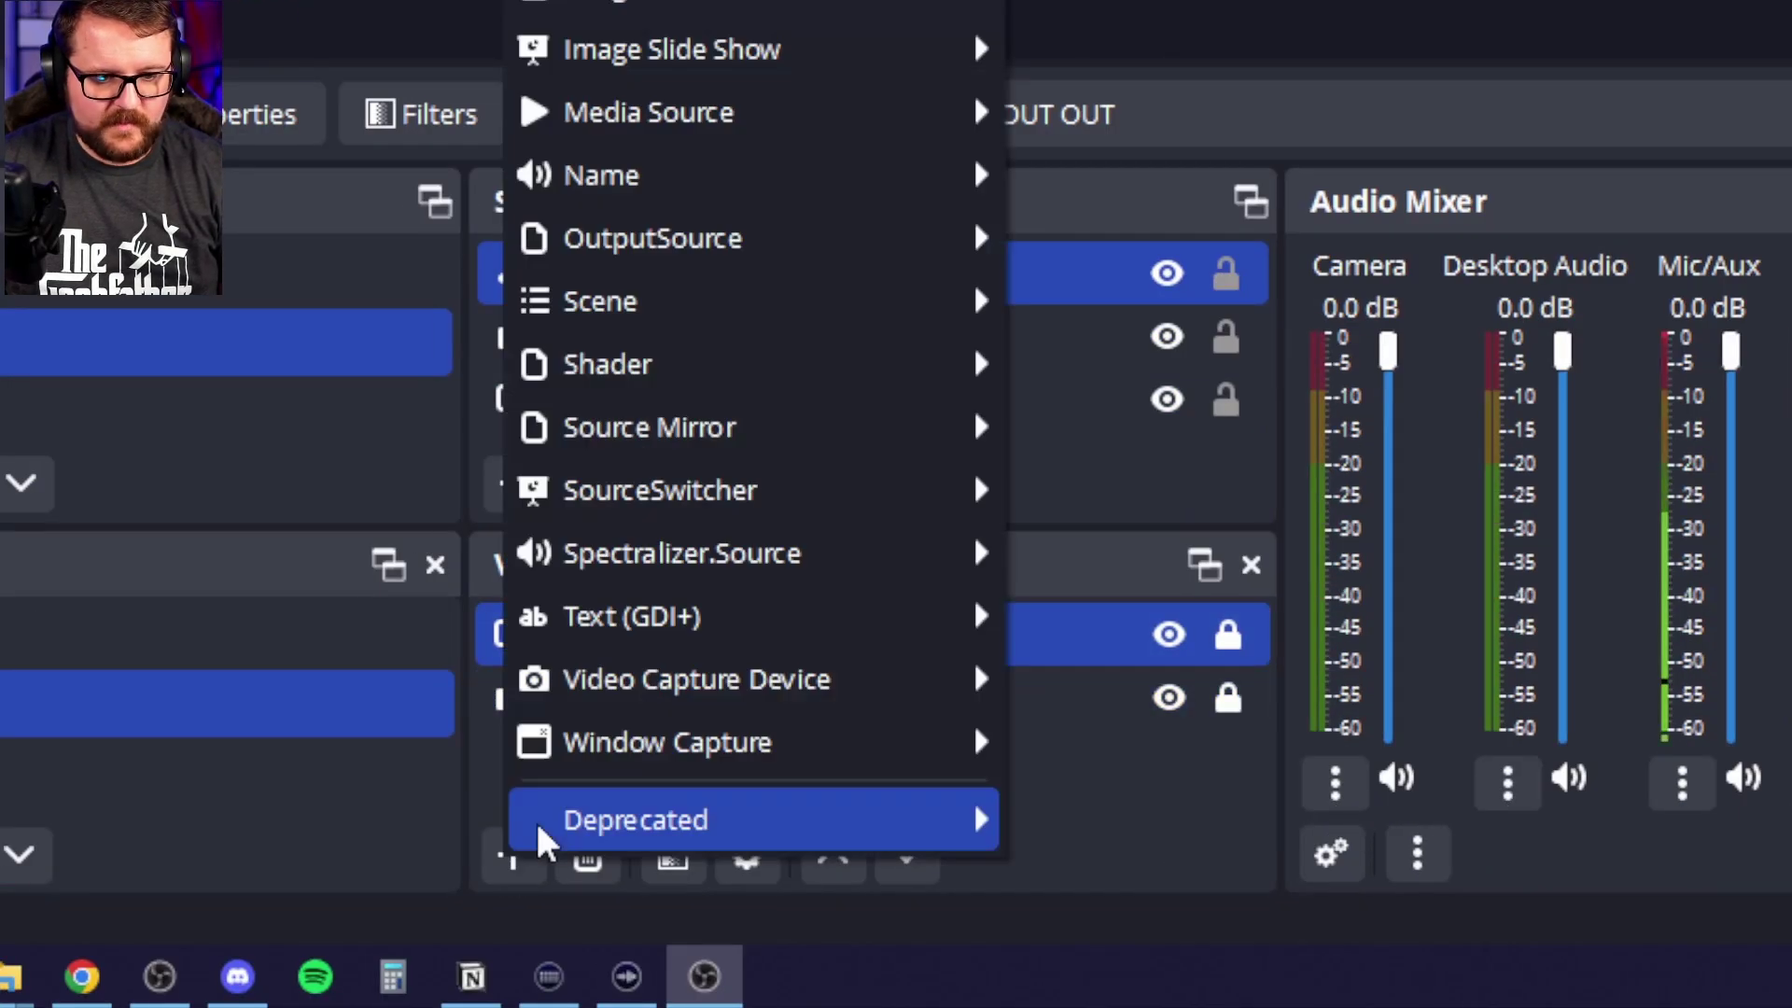
mouse_move(747, 619)
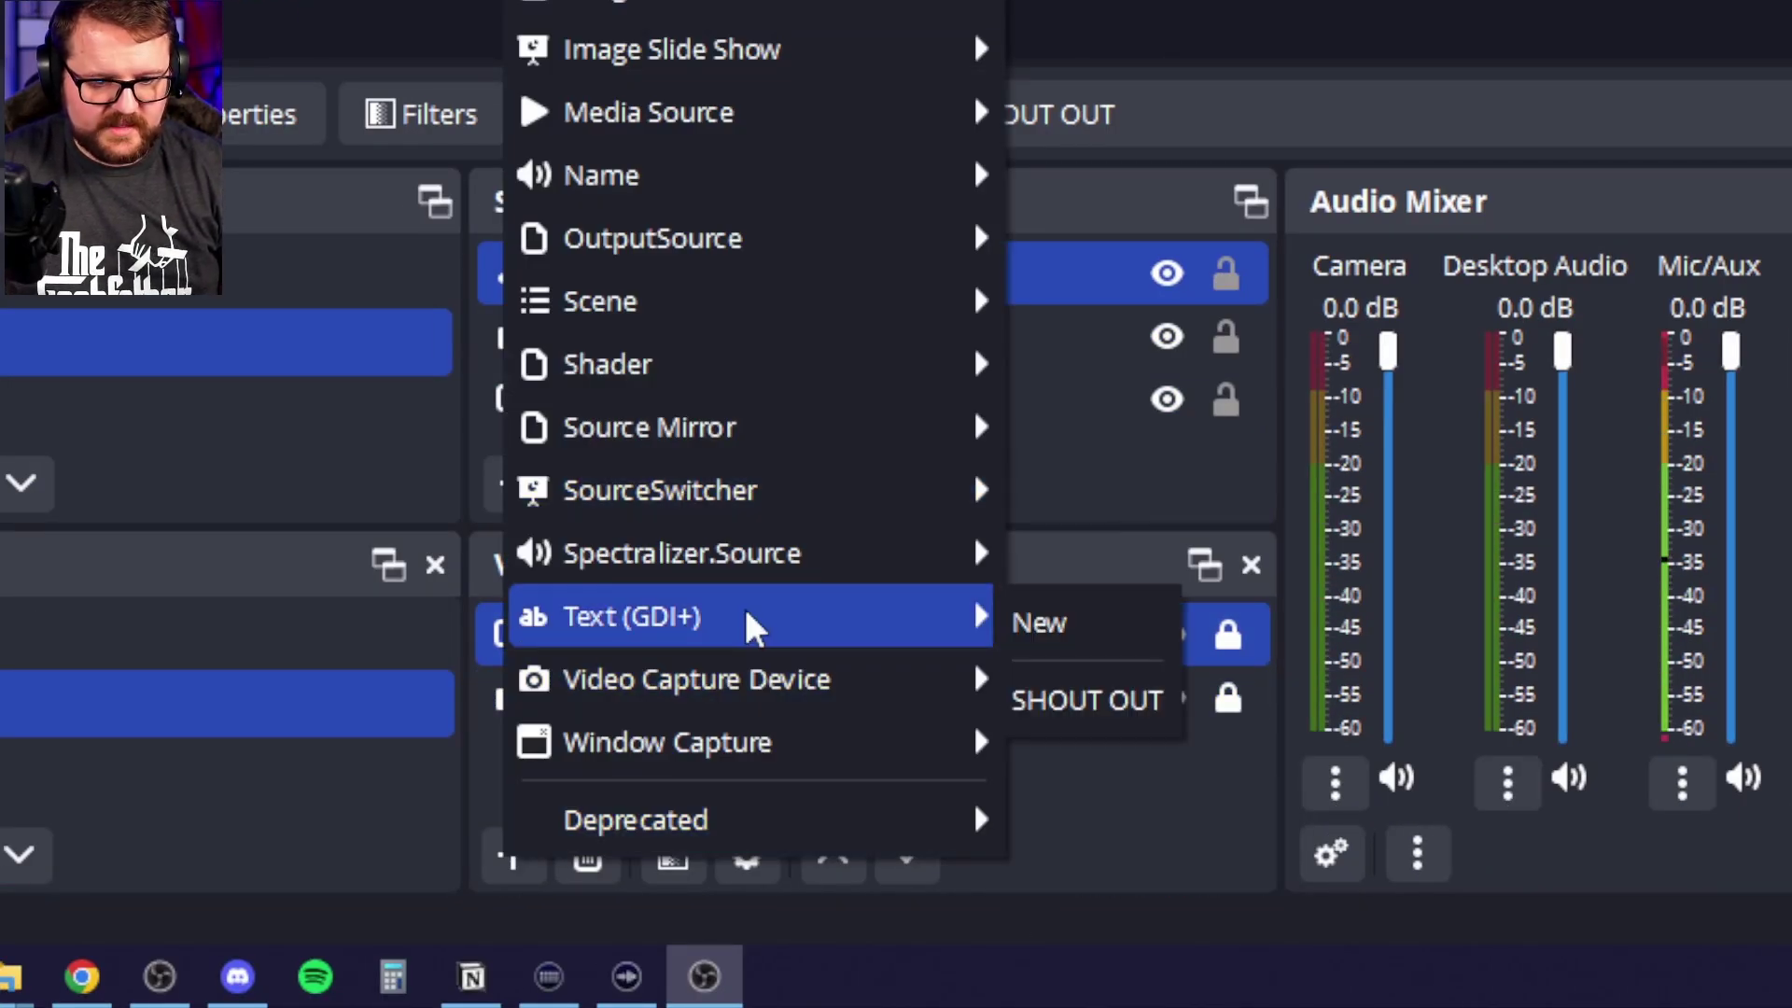
click(1039, 698)
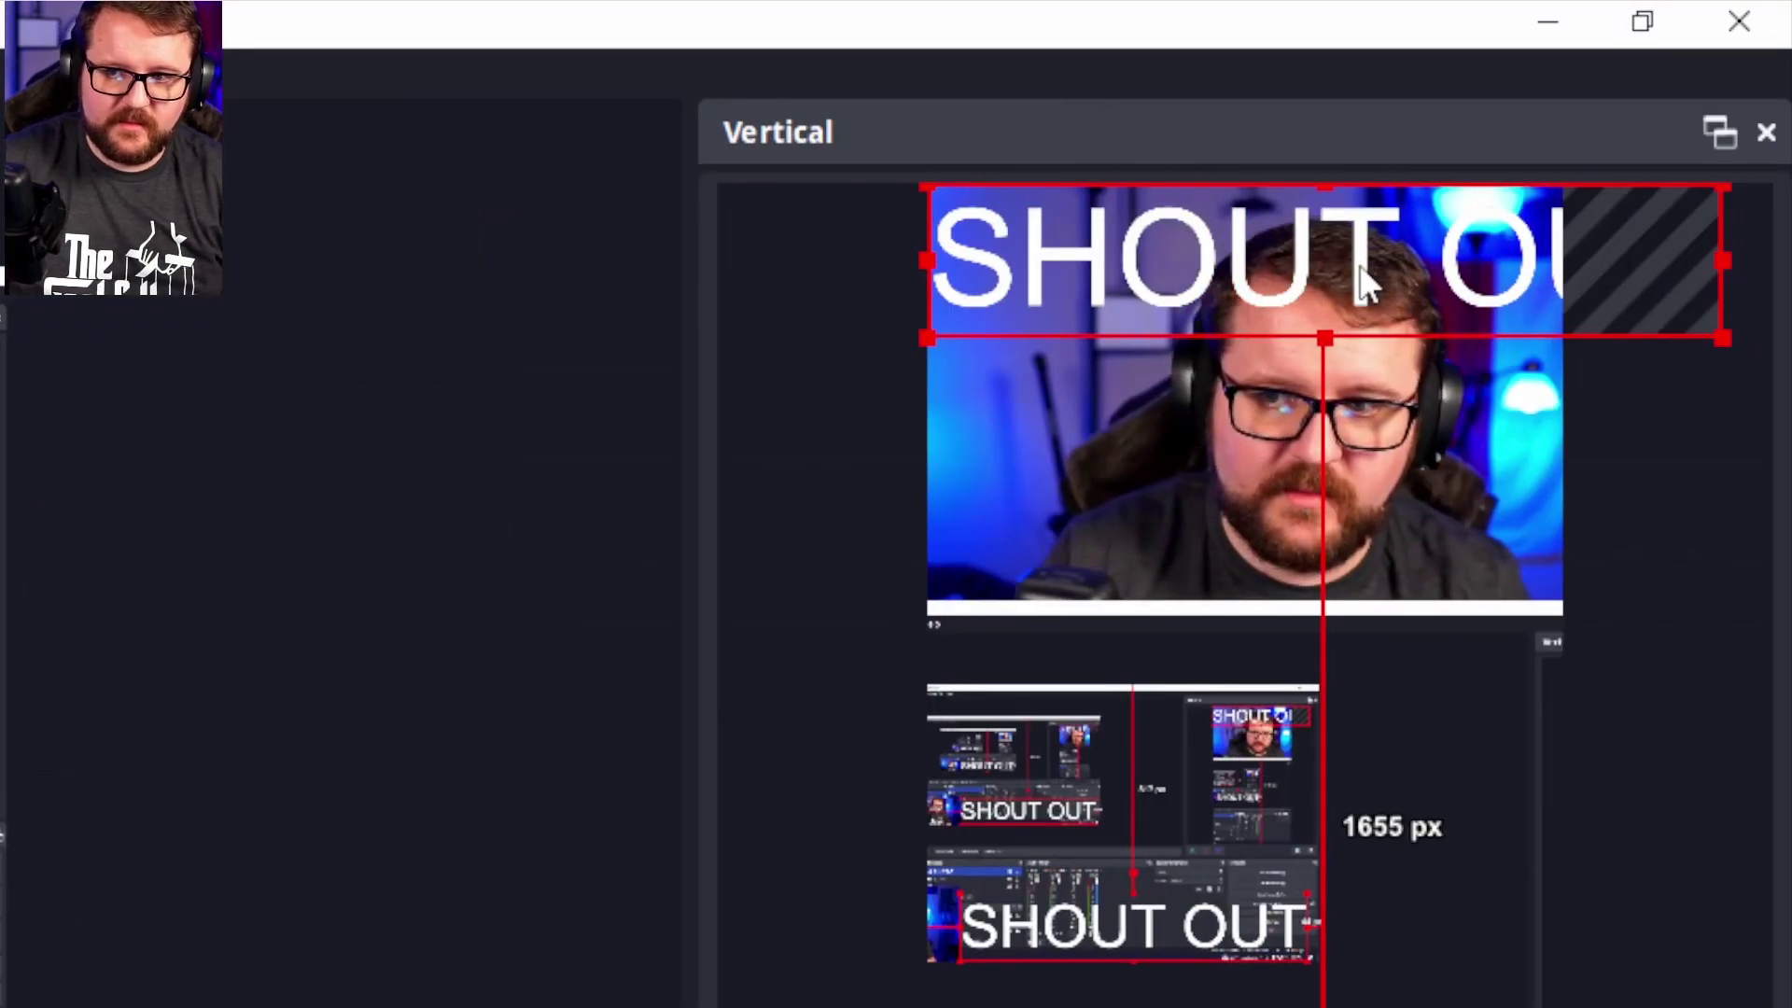
drag(1359, 272, 1185, 439)
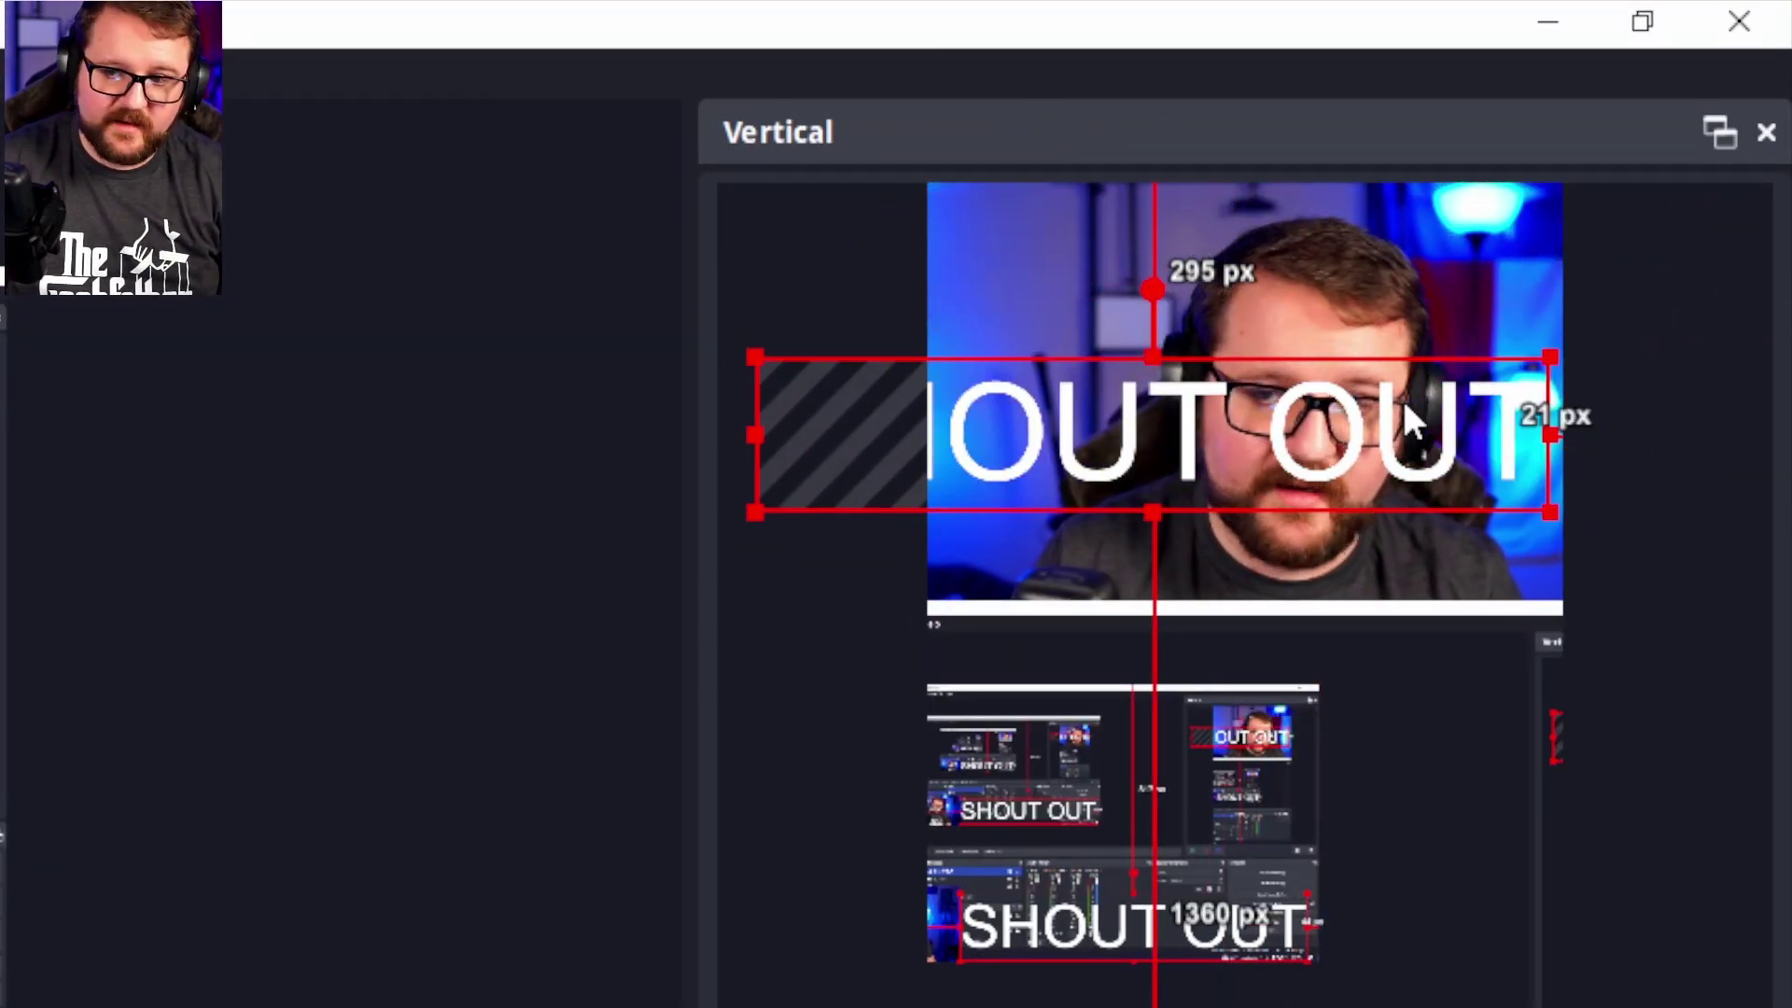
drag(1551, 360, 1283, 411)
drag(1149, 457, 1348, 578)
drag(1349, 485, 1355, 450)
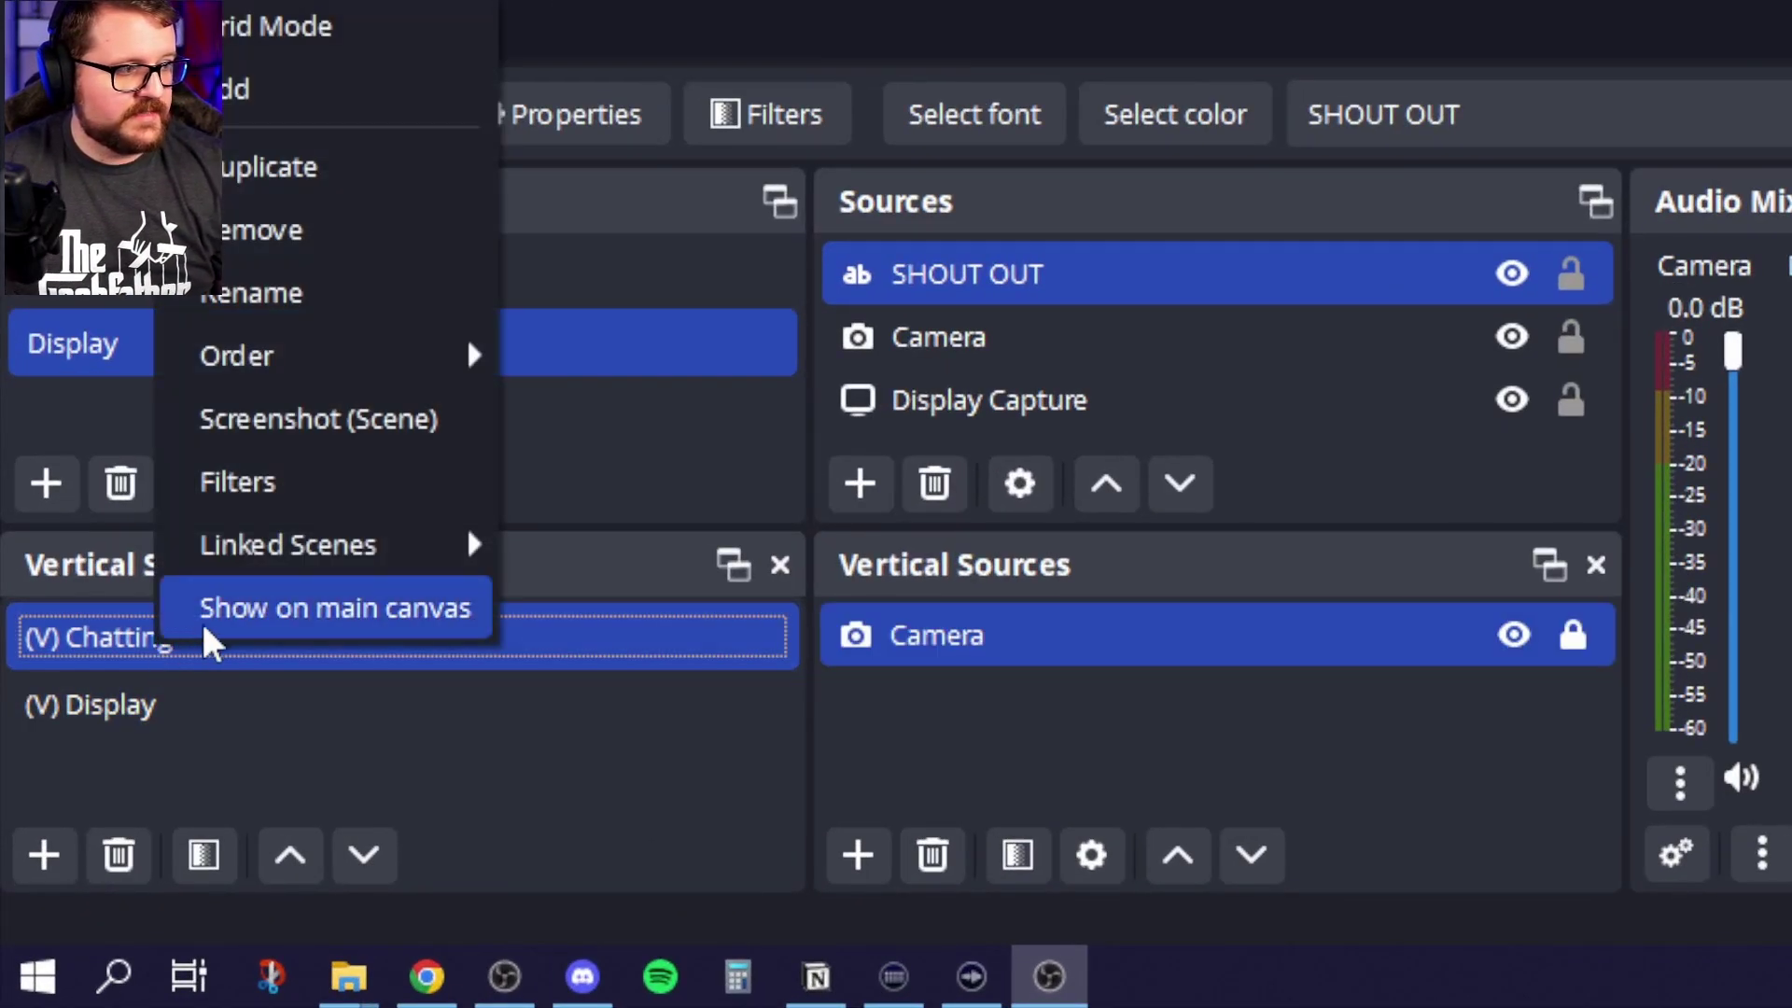
Link the (V) Chatting vertical scene to the Chatting scene and the (V) Display vertical scene to the Display scene
mouse_move(304, 583)
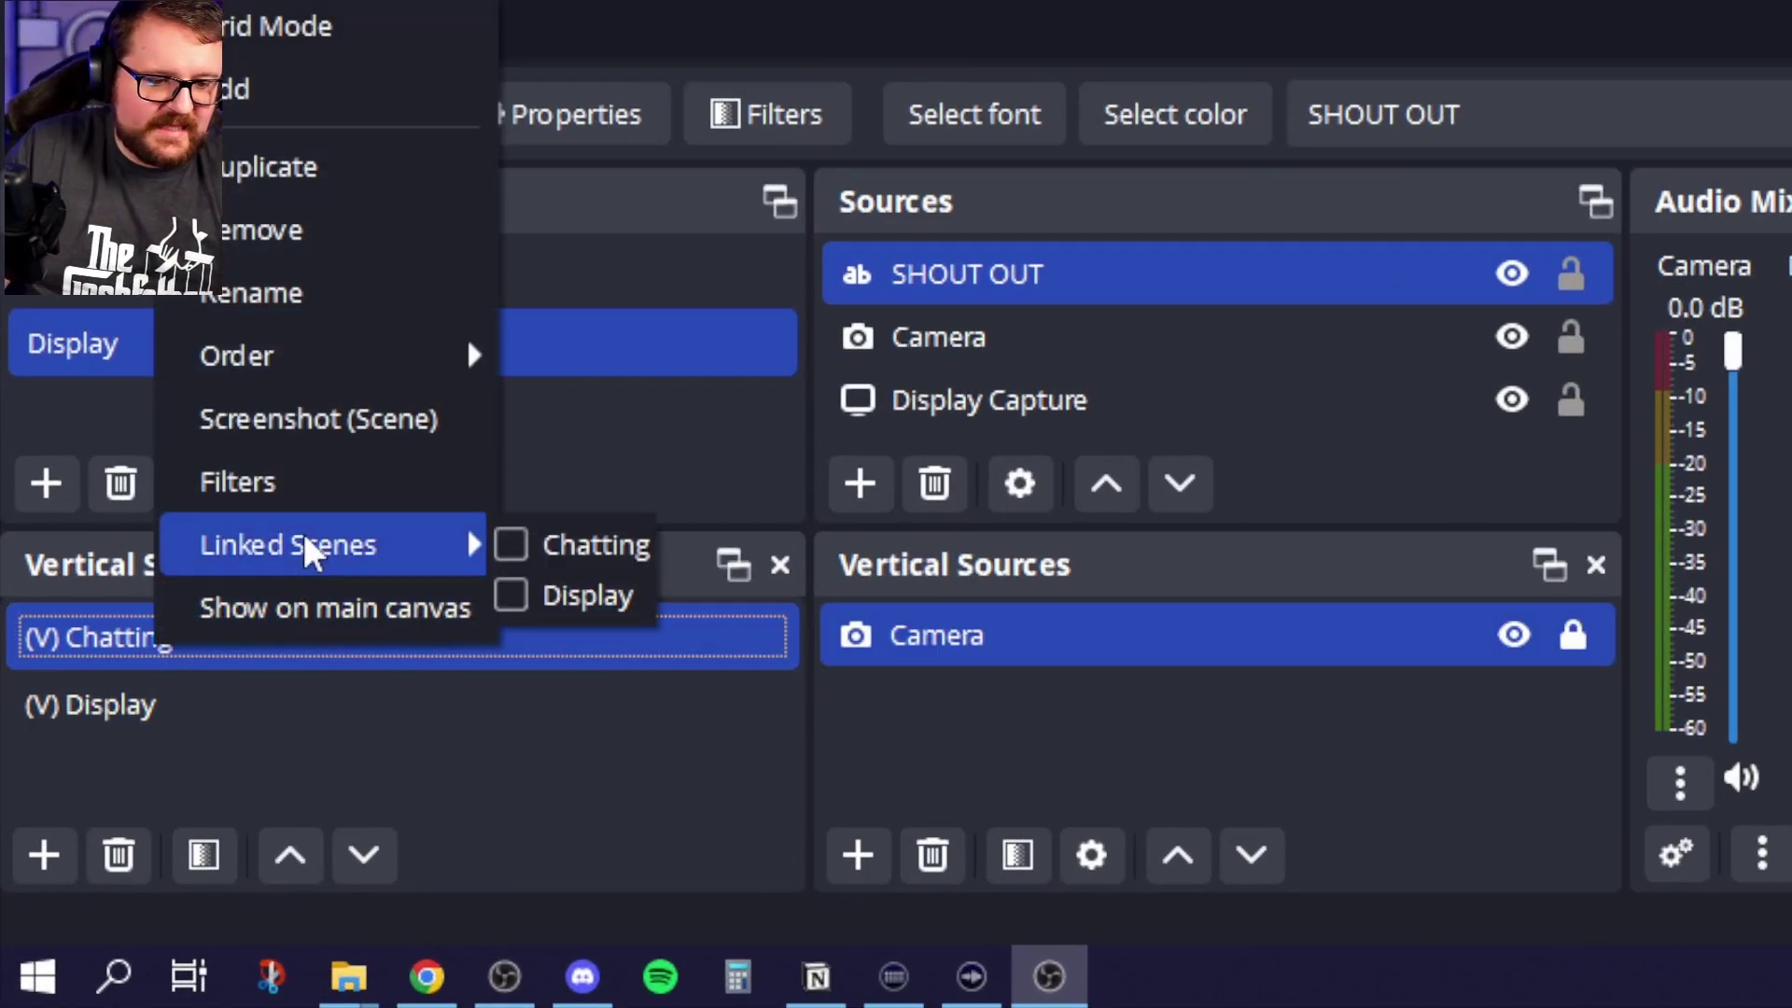
click(513, 548)
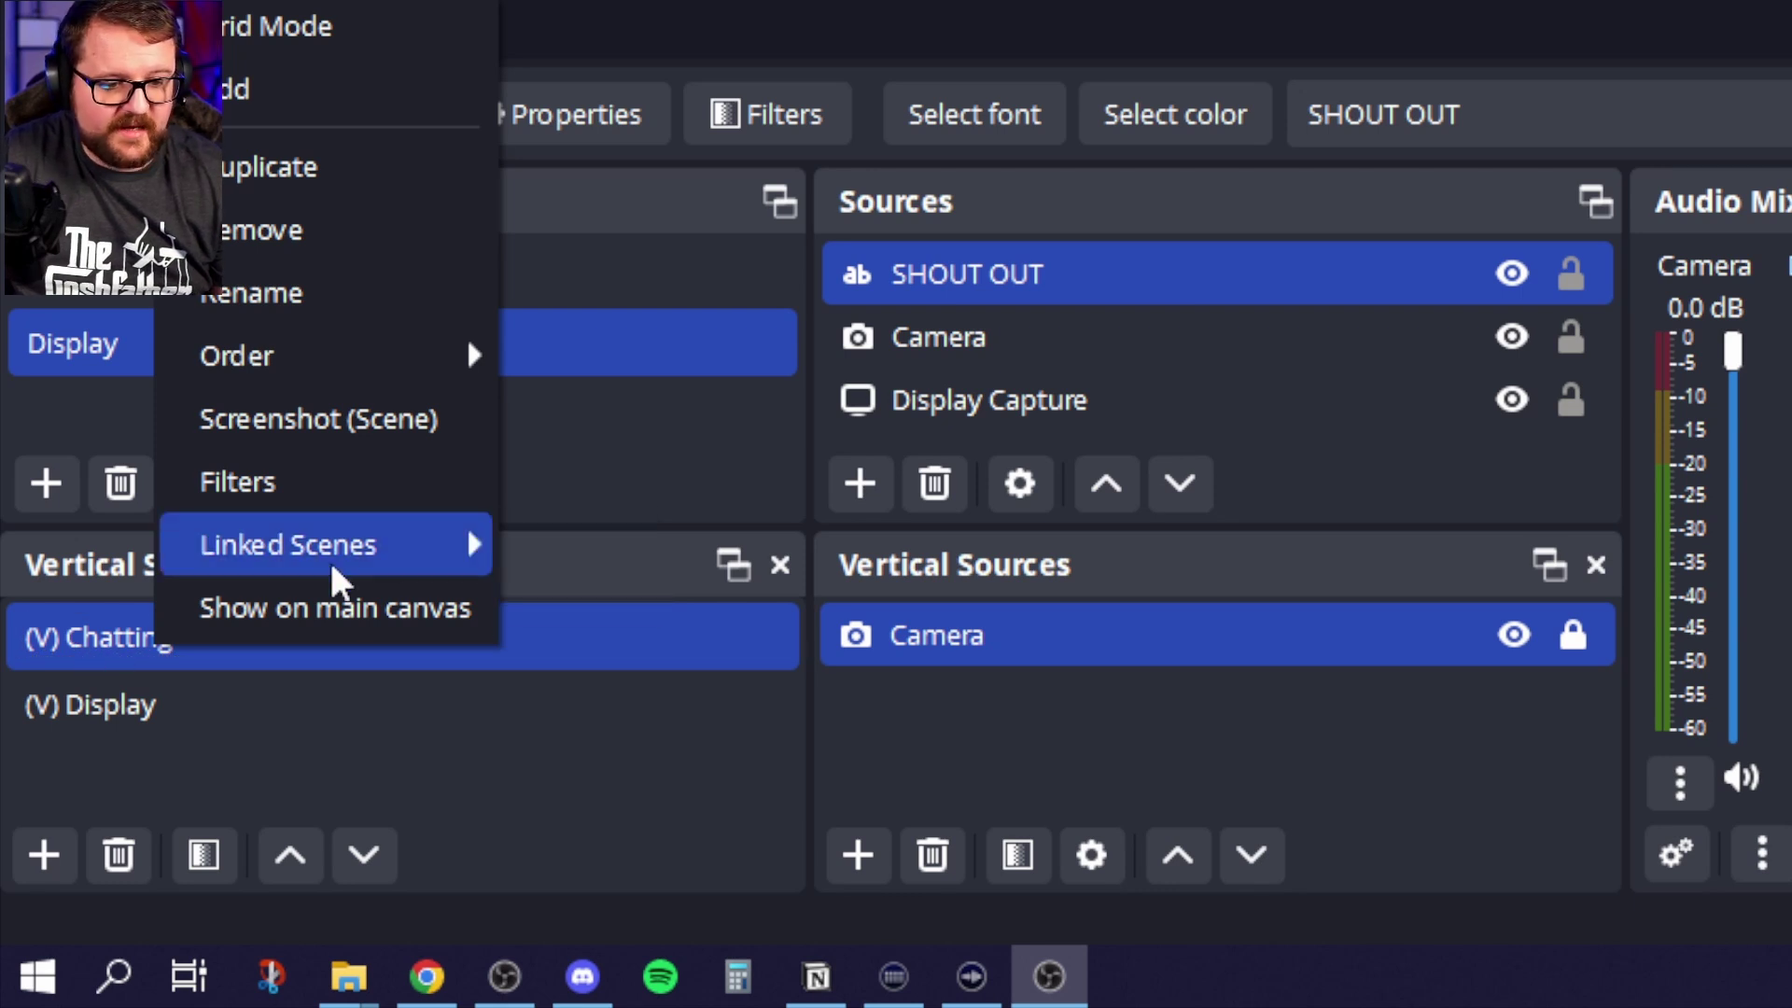
right_click(156, 721)
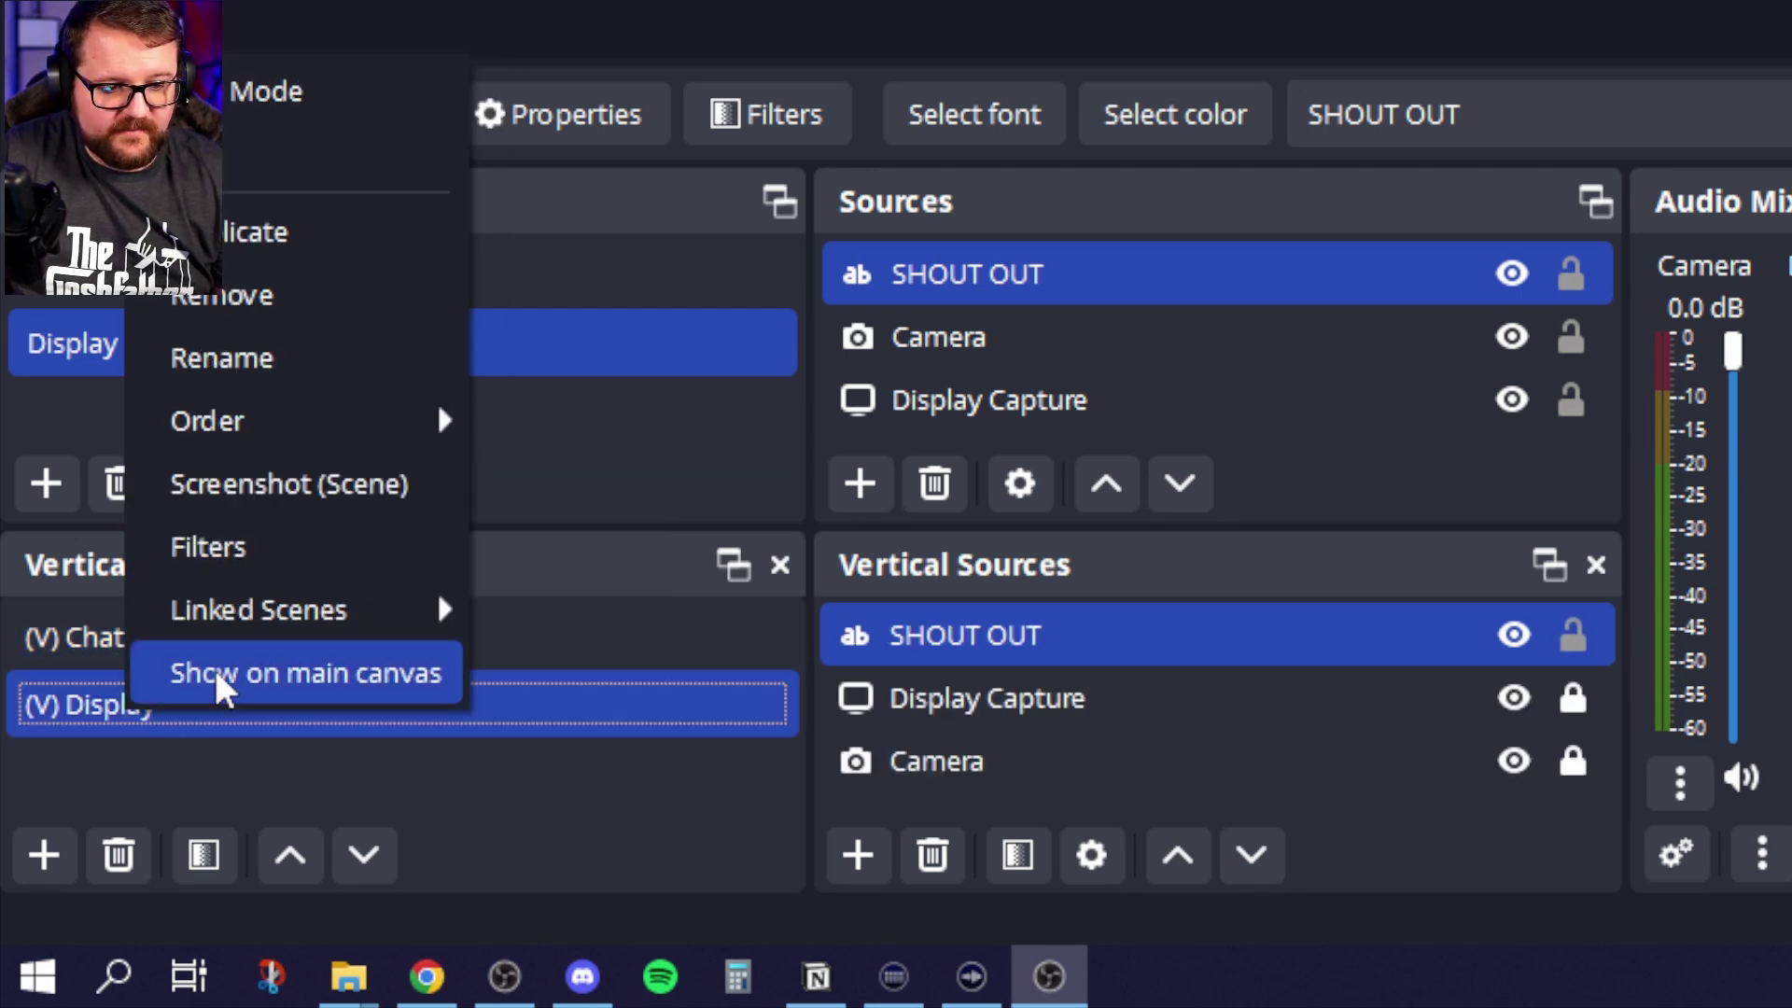
mouse_move(353, 631)
click(482, 661)
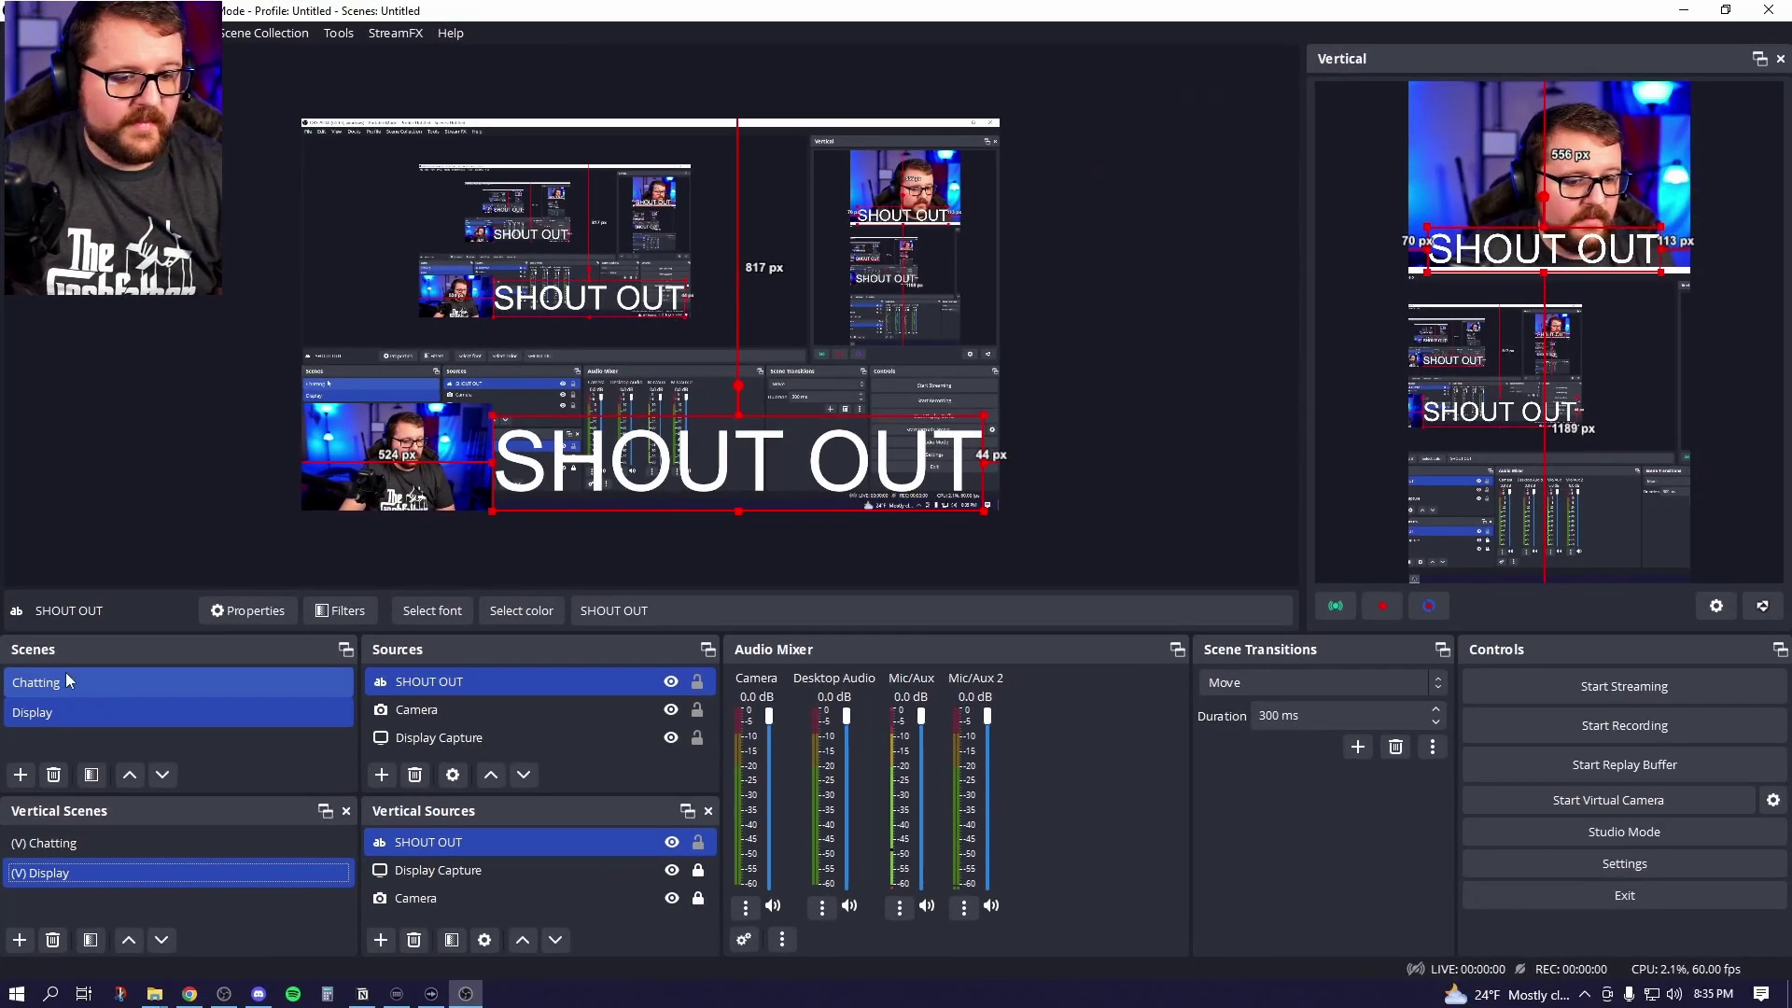
Test the scene links by switching the main scene to Chatting and back to Display, and lock SHOUT OUT in the vertical sources
click(56, 684)
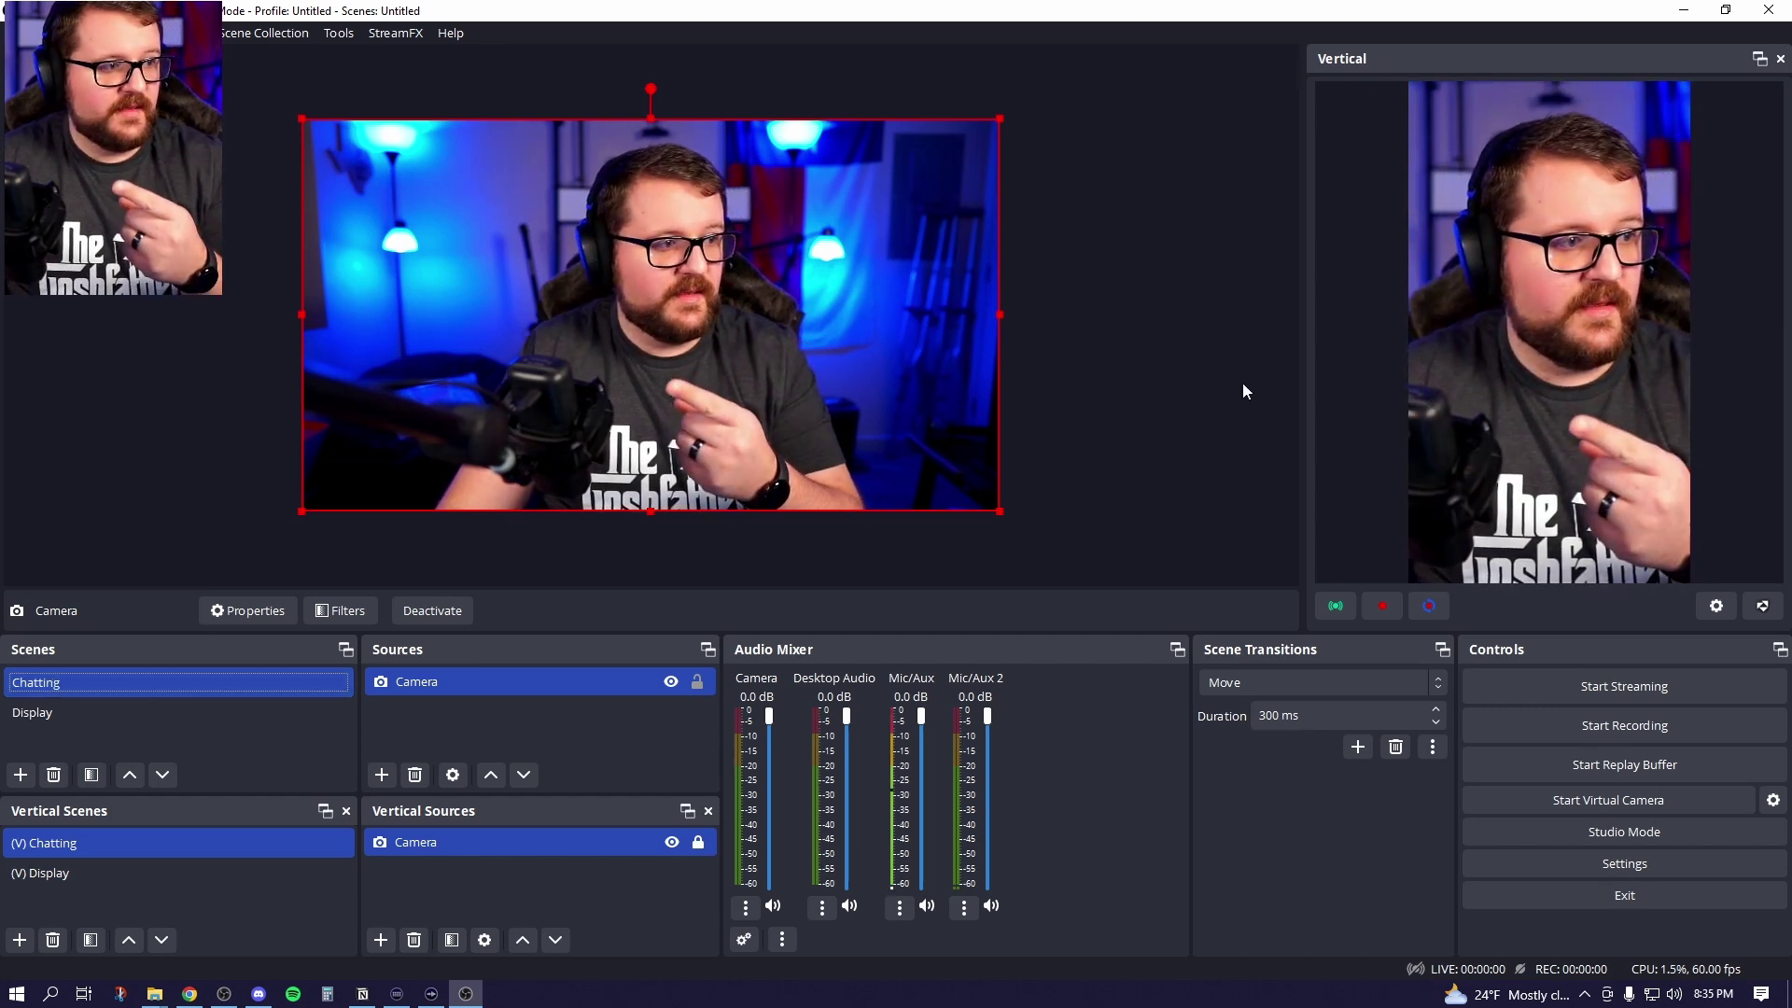
click(36, 715)
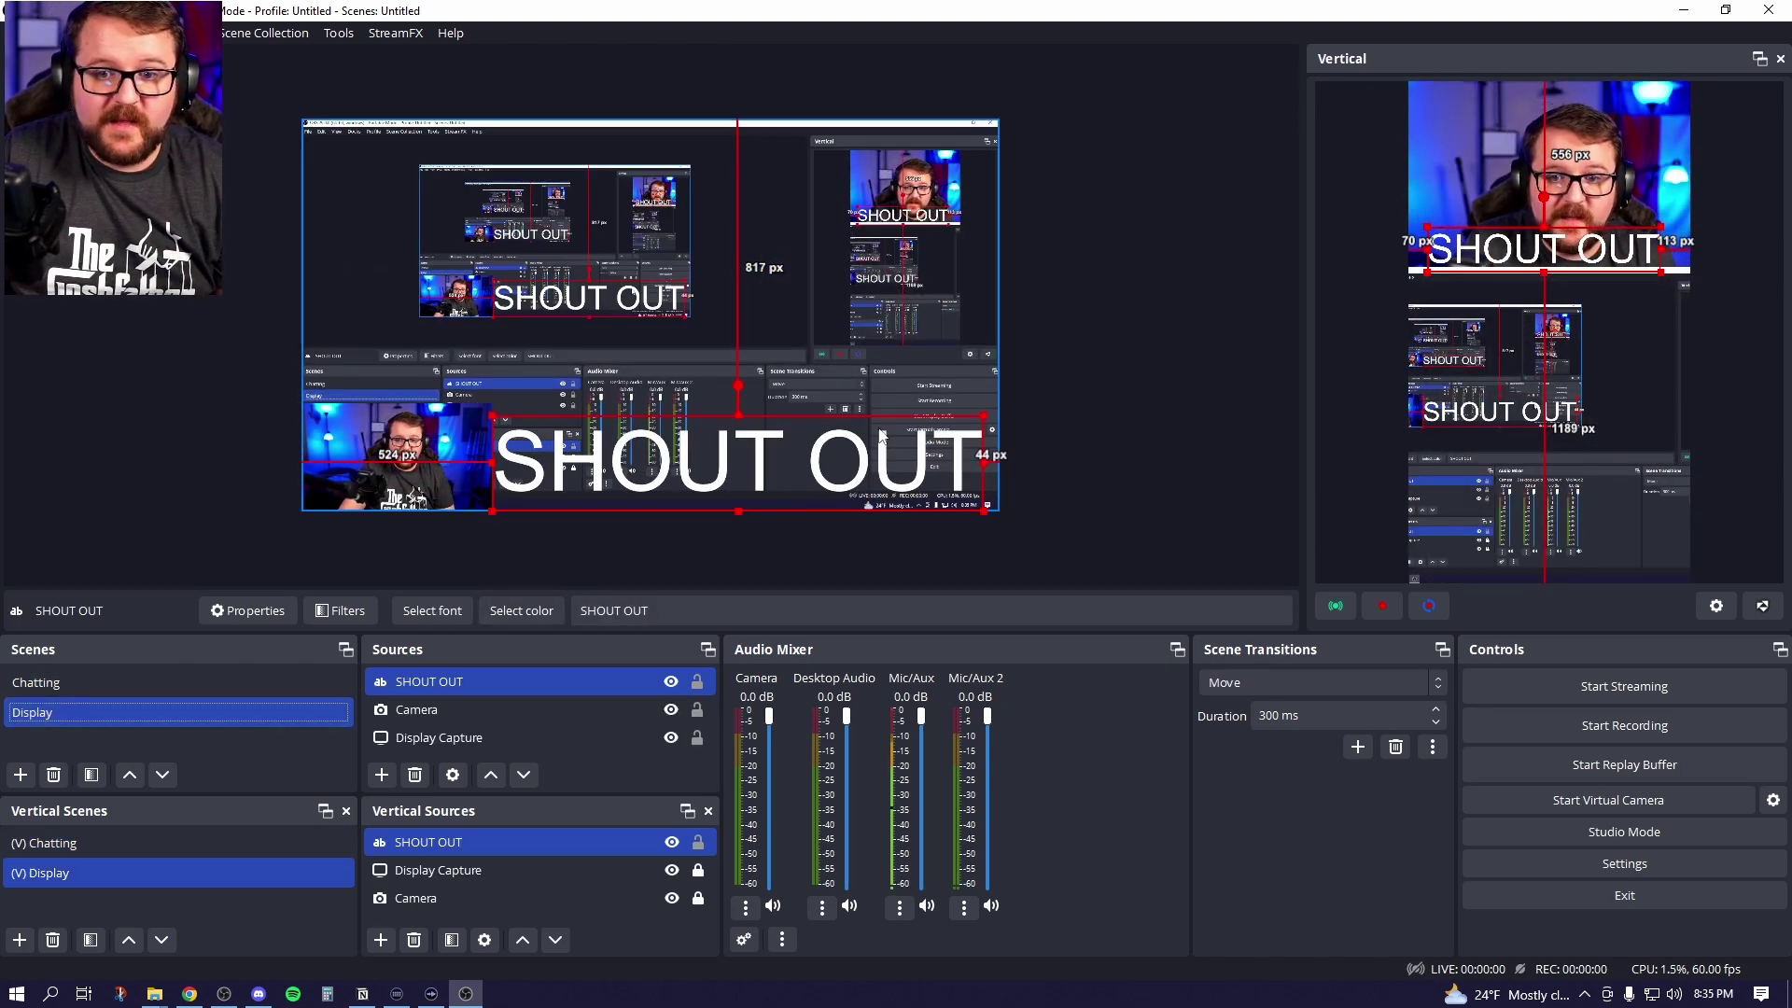
click(1145, 400)
click(698, 841)
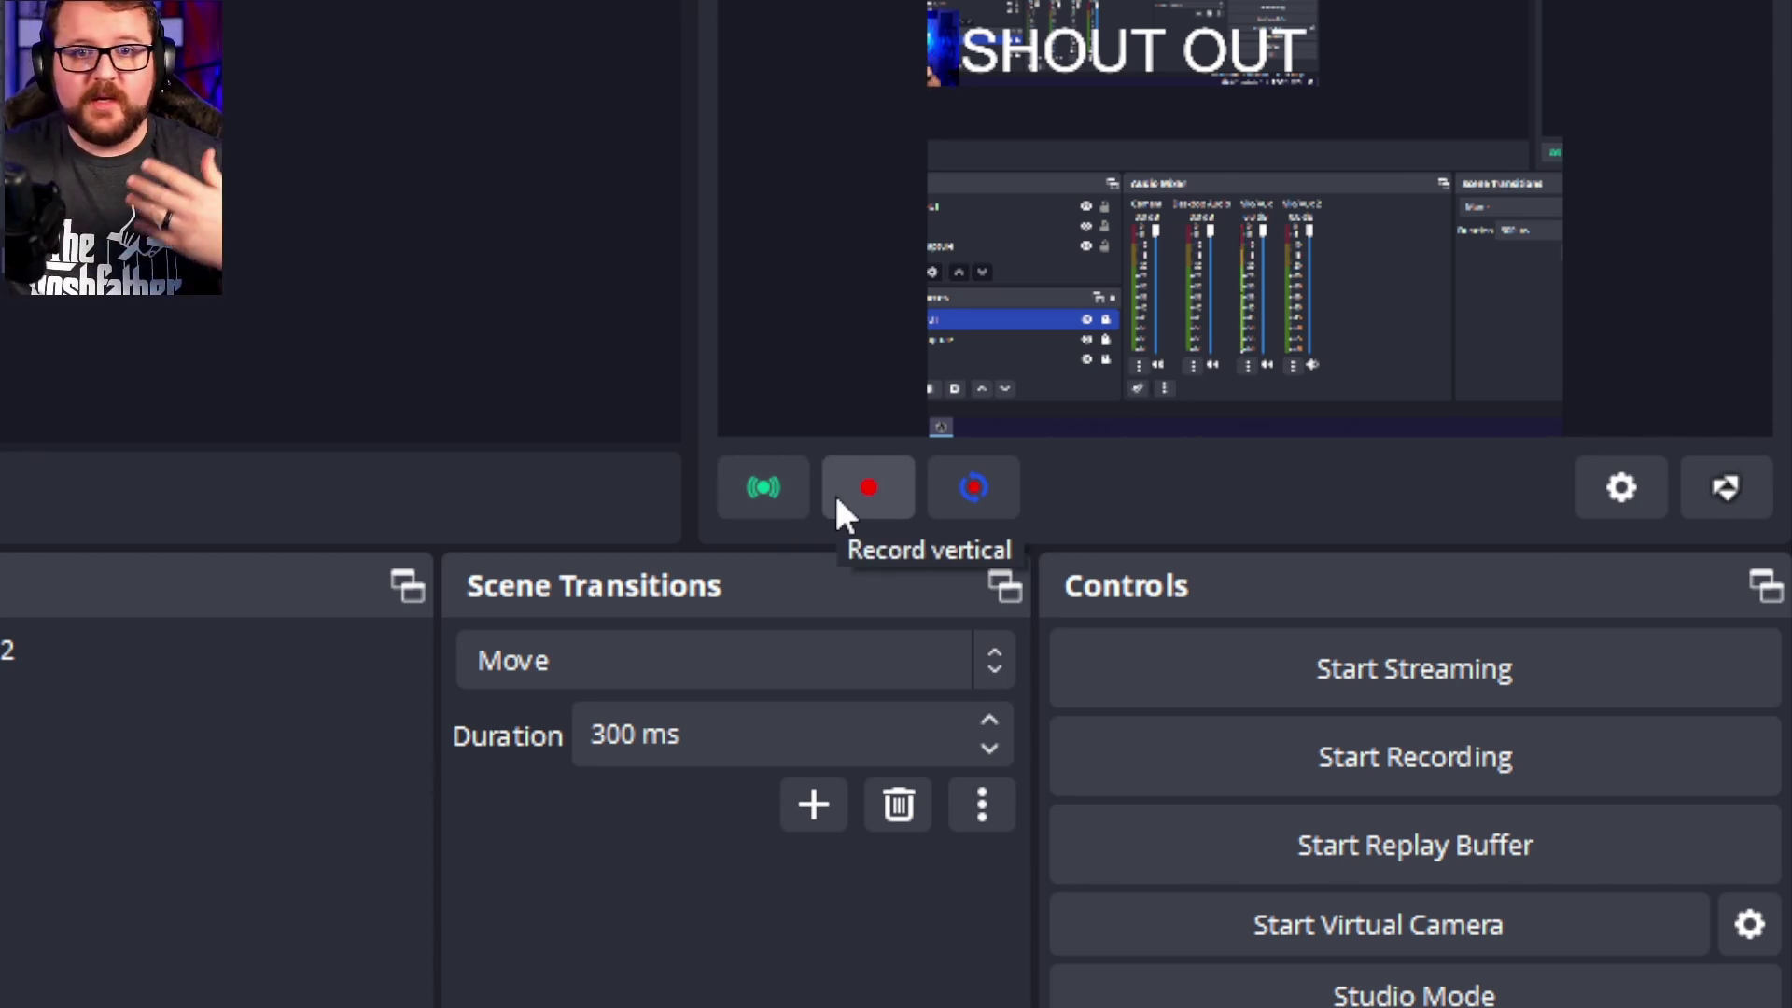
Set the Backtrack Recording Length to 180 sec in the Vertical Settings
click(984, 494)
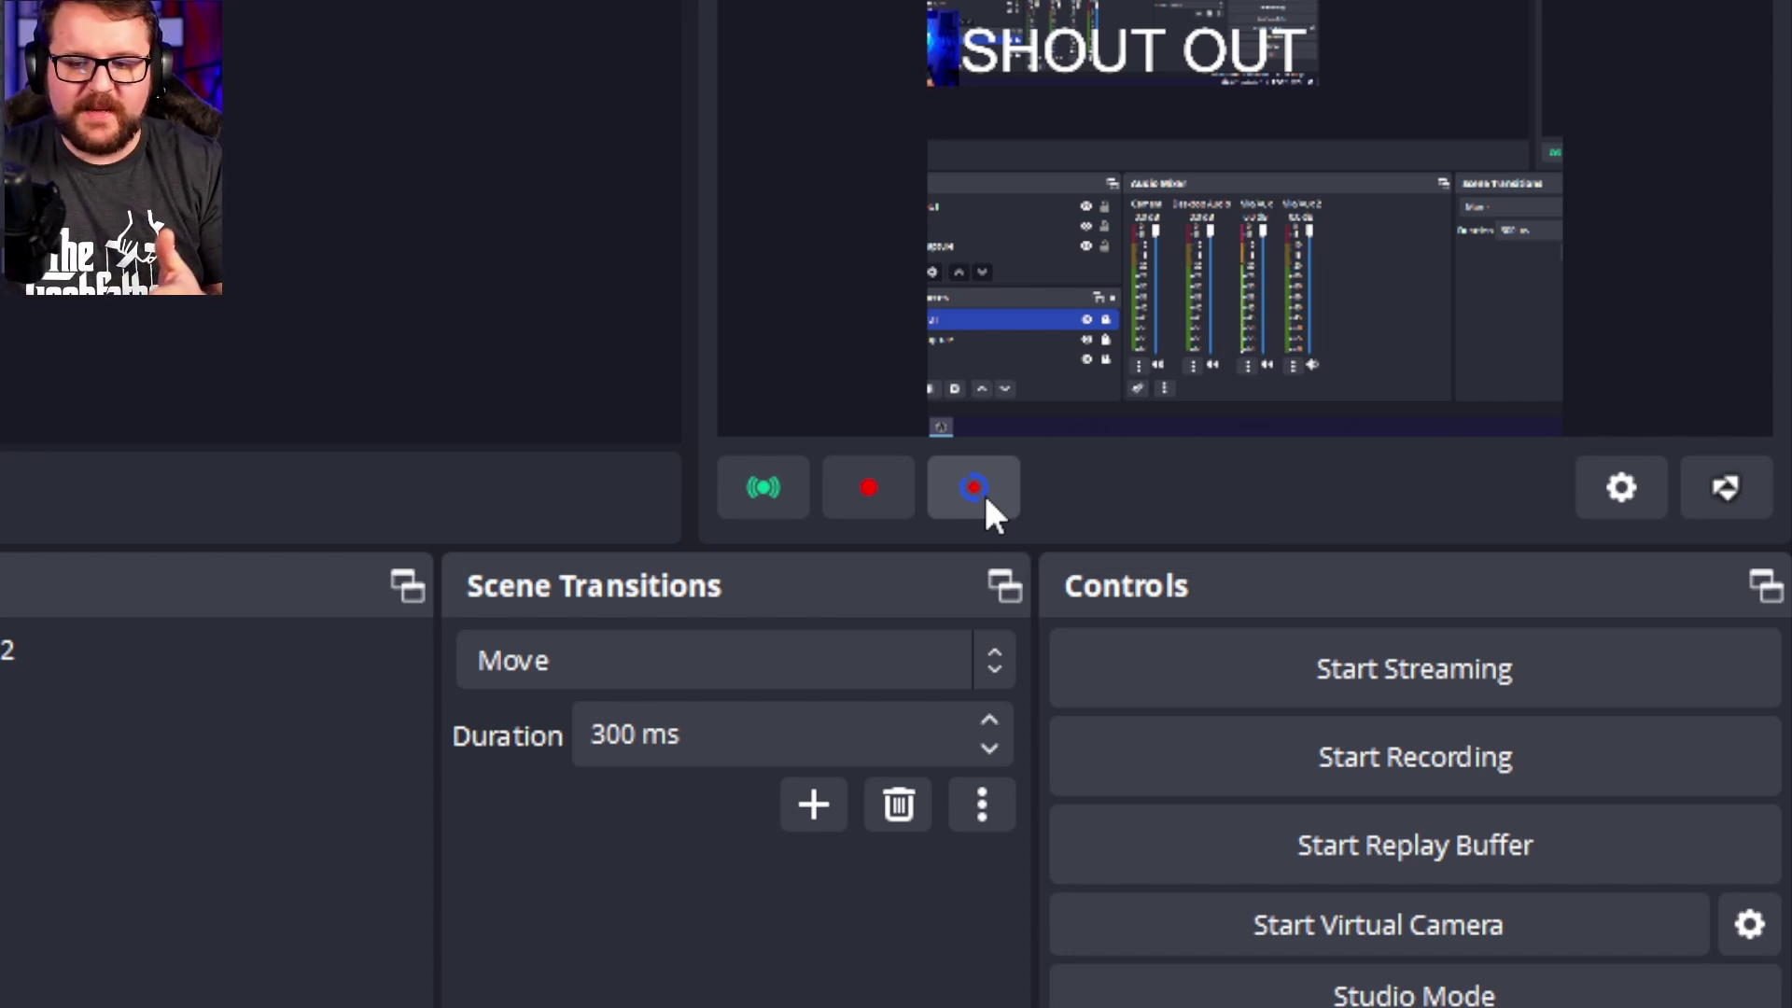
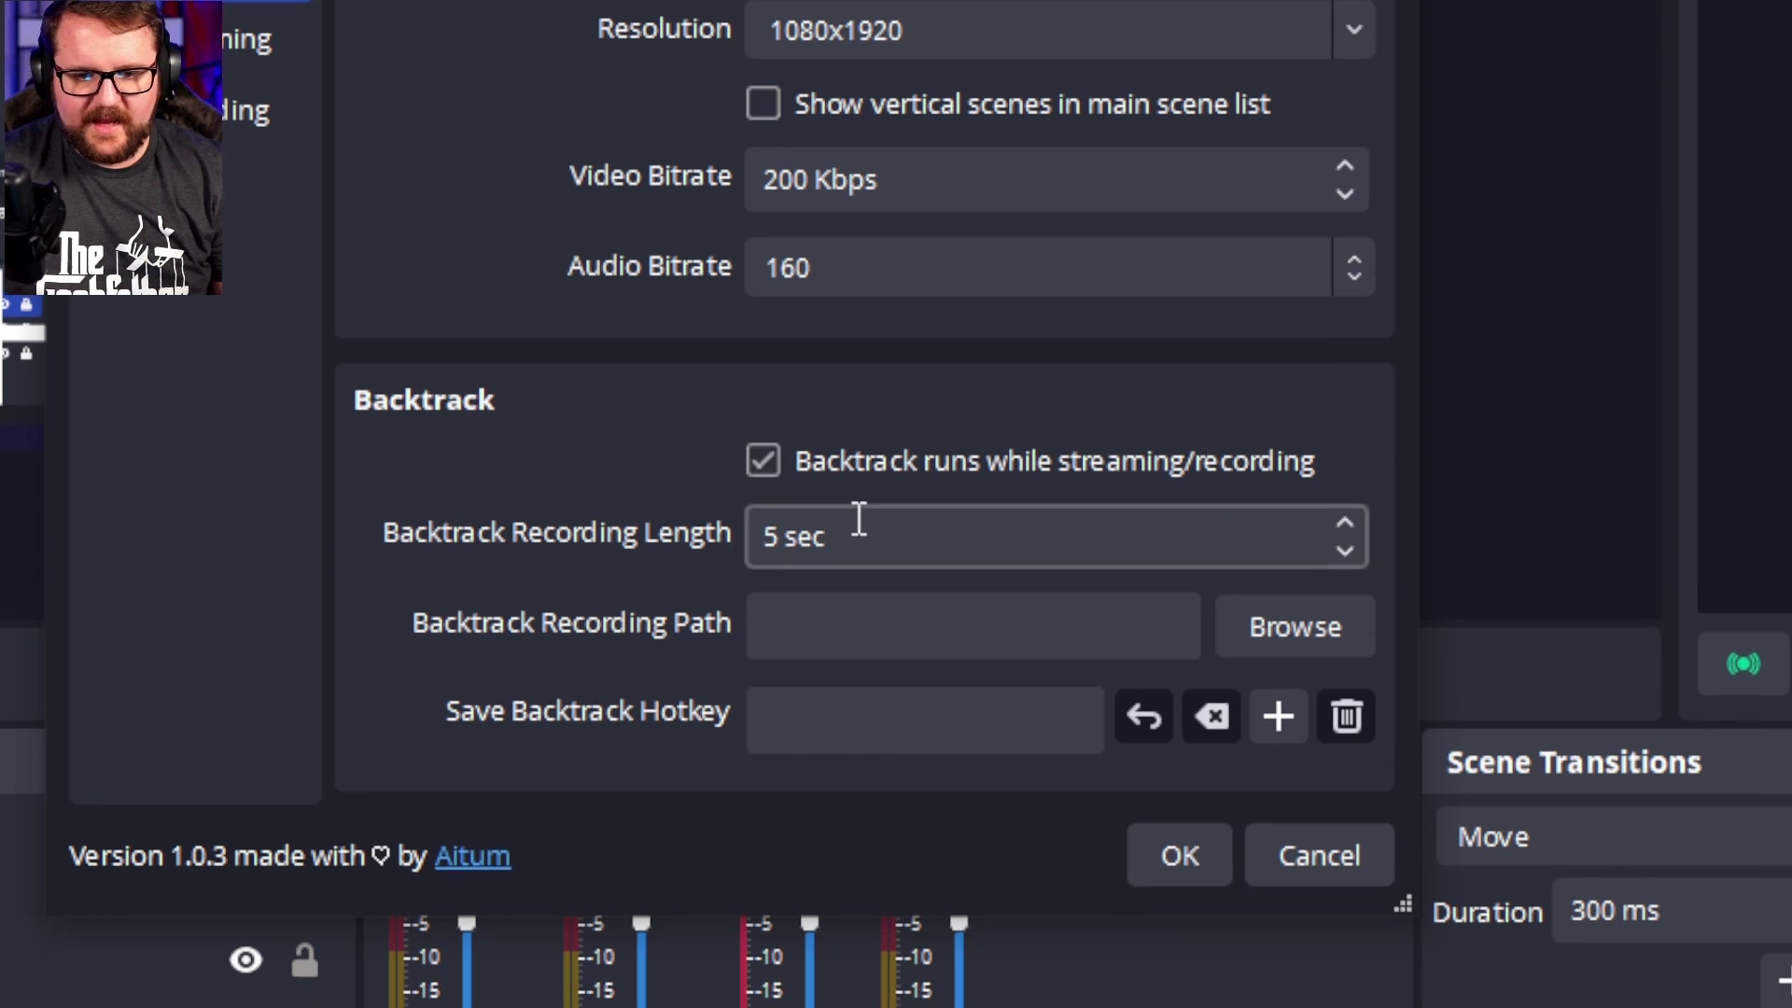
click(779, 567)
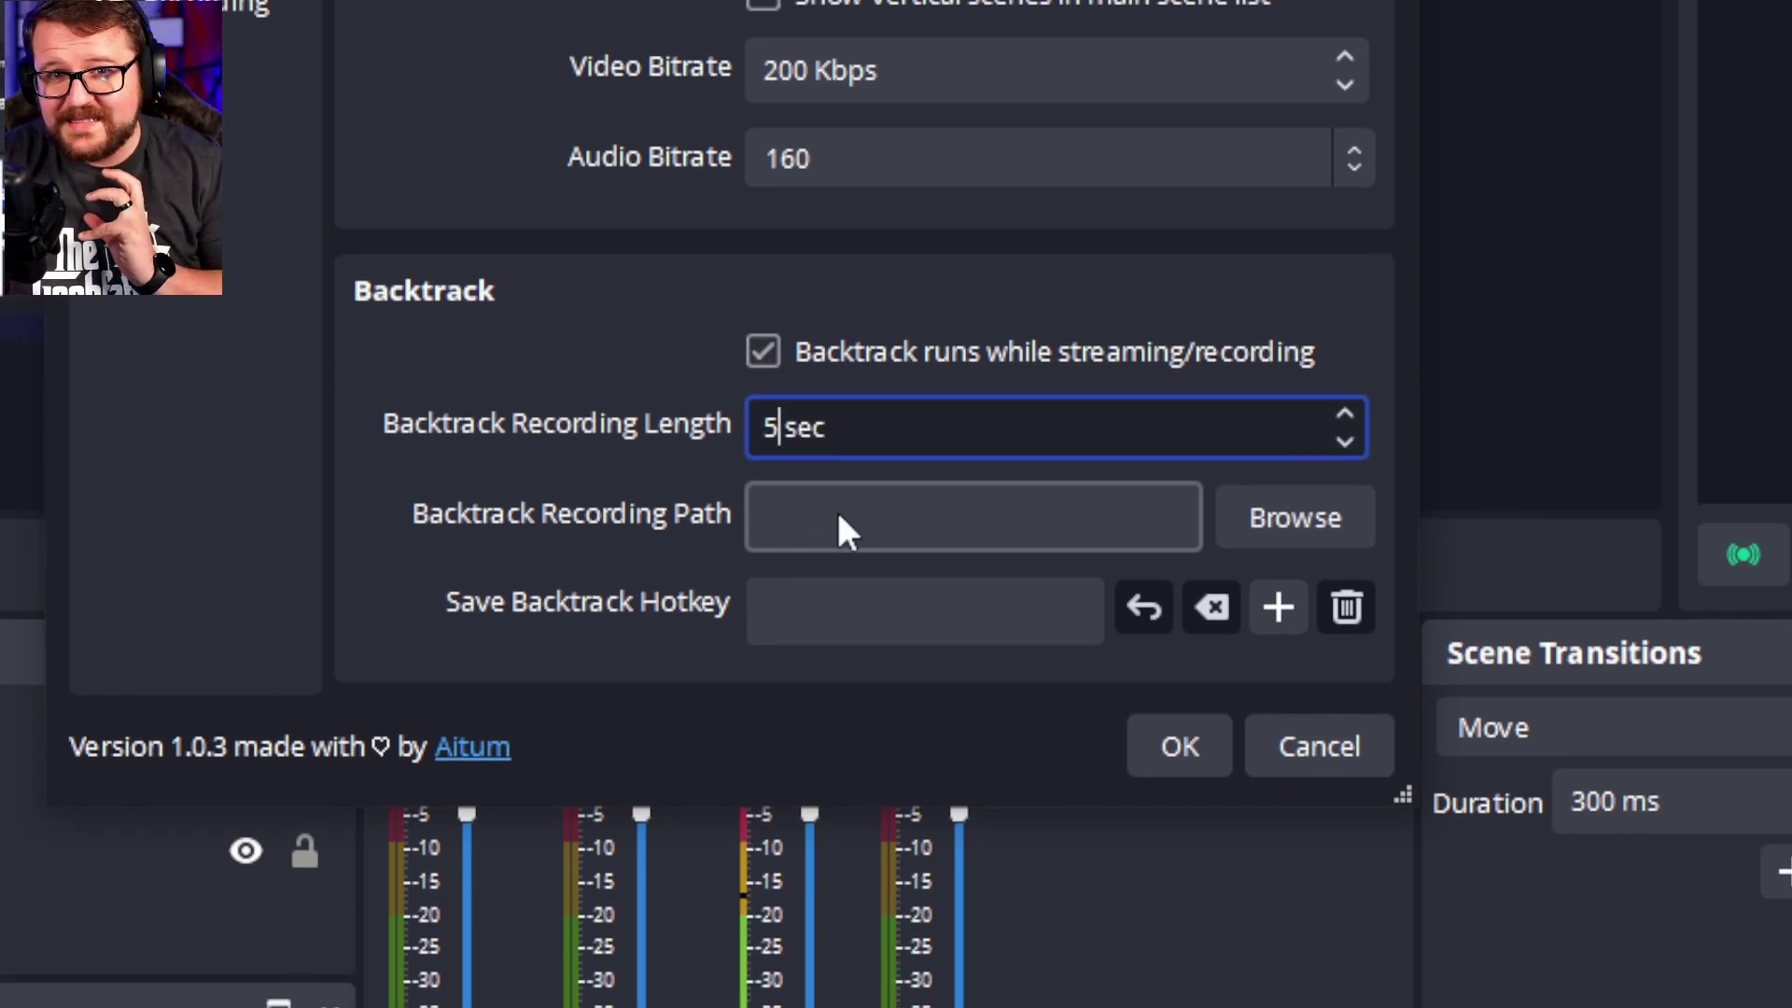
key(BackSpace)
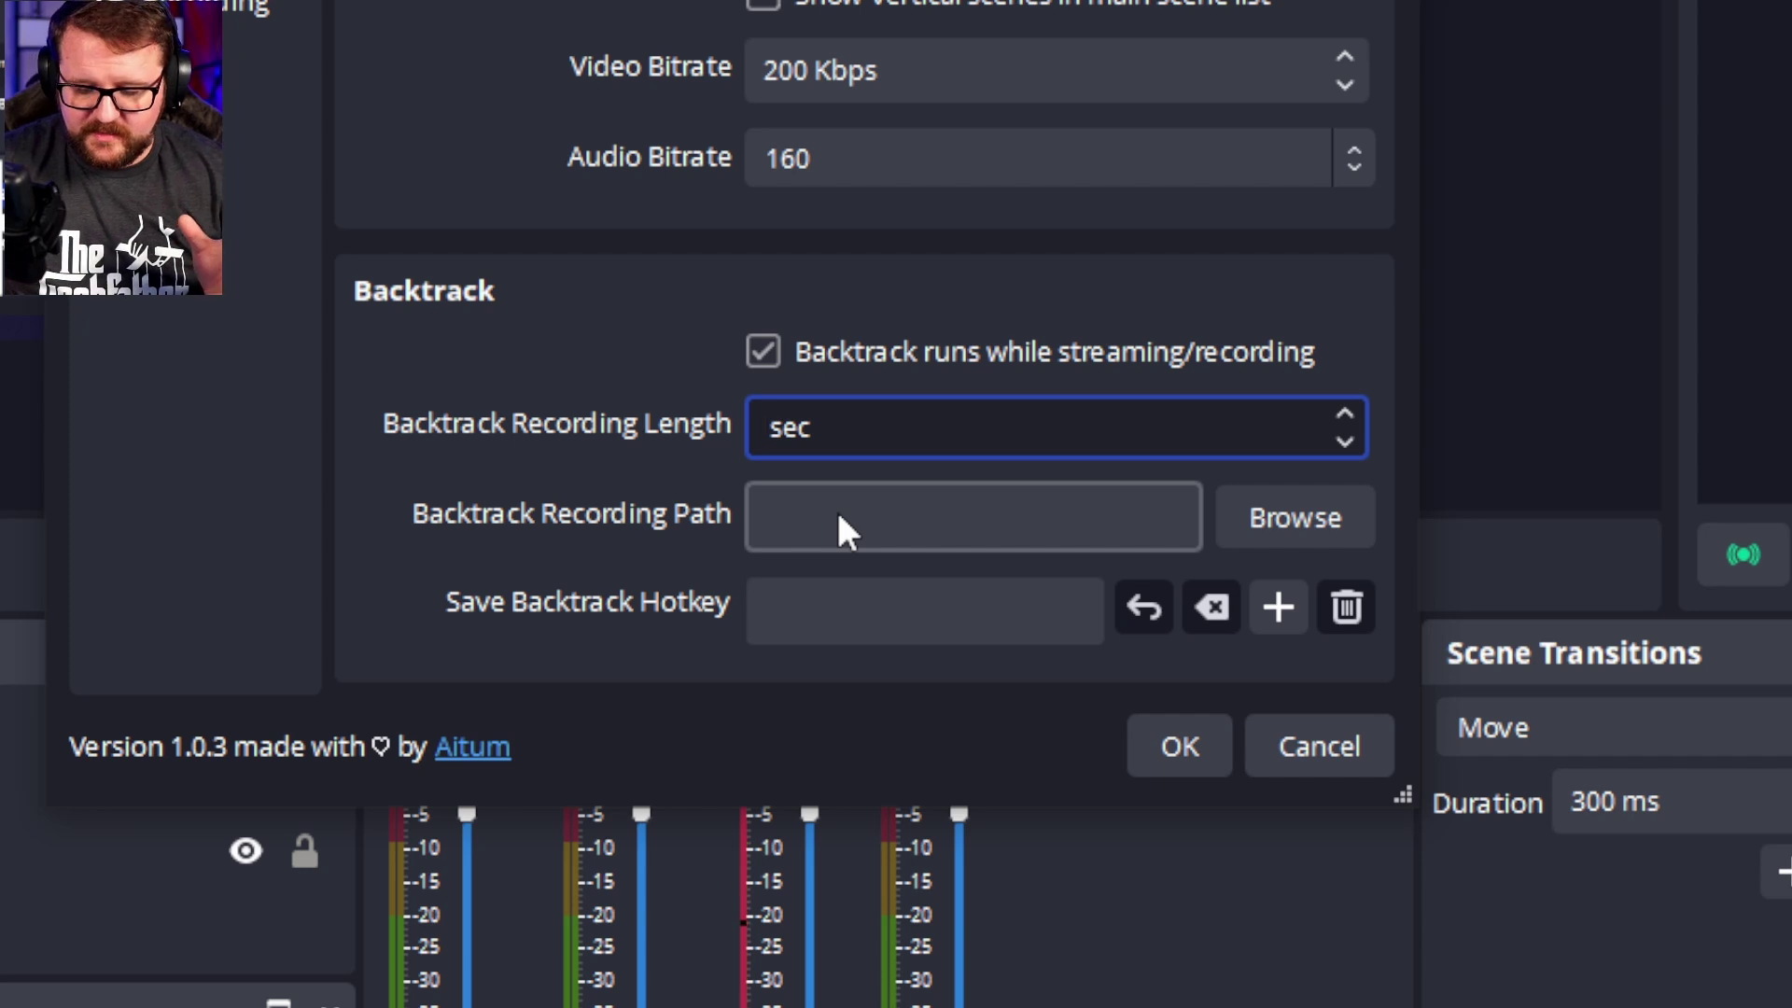
text(180)
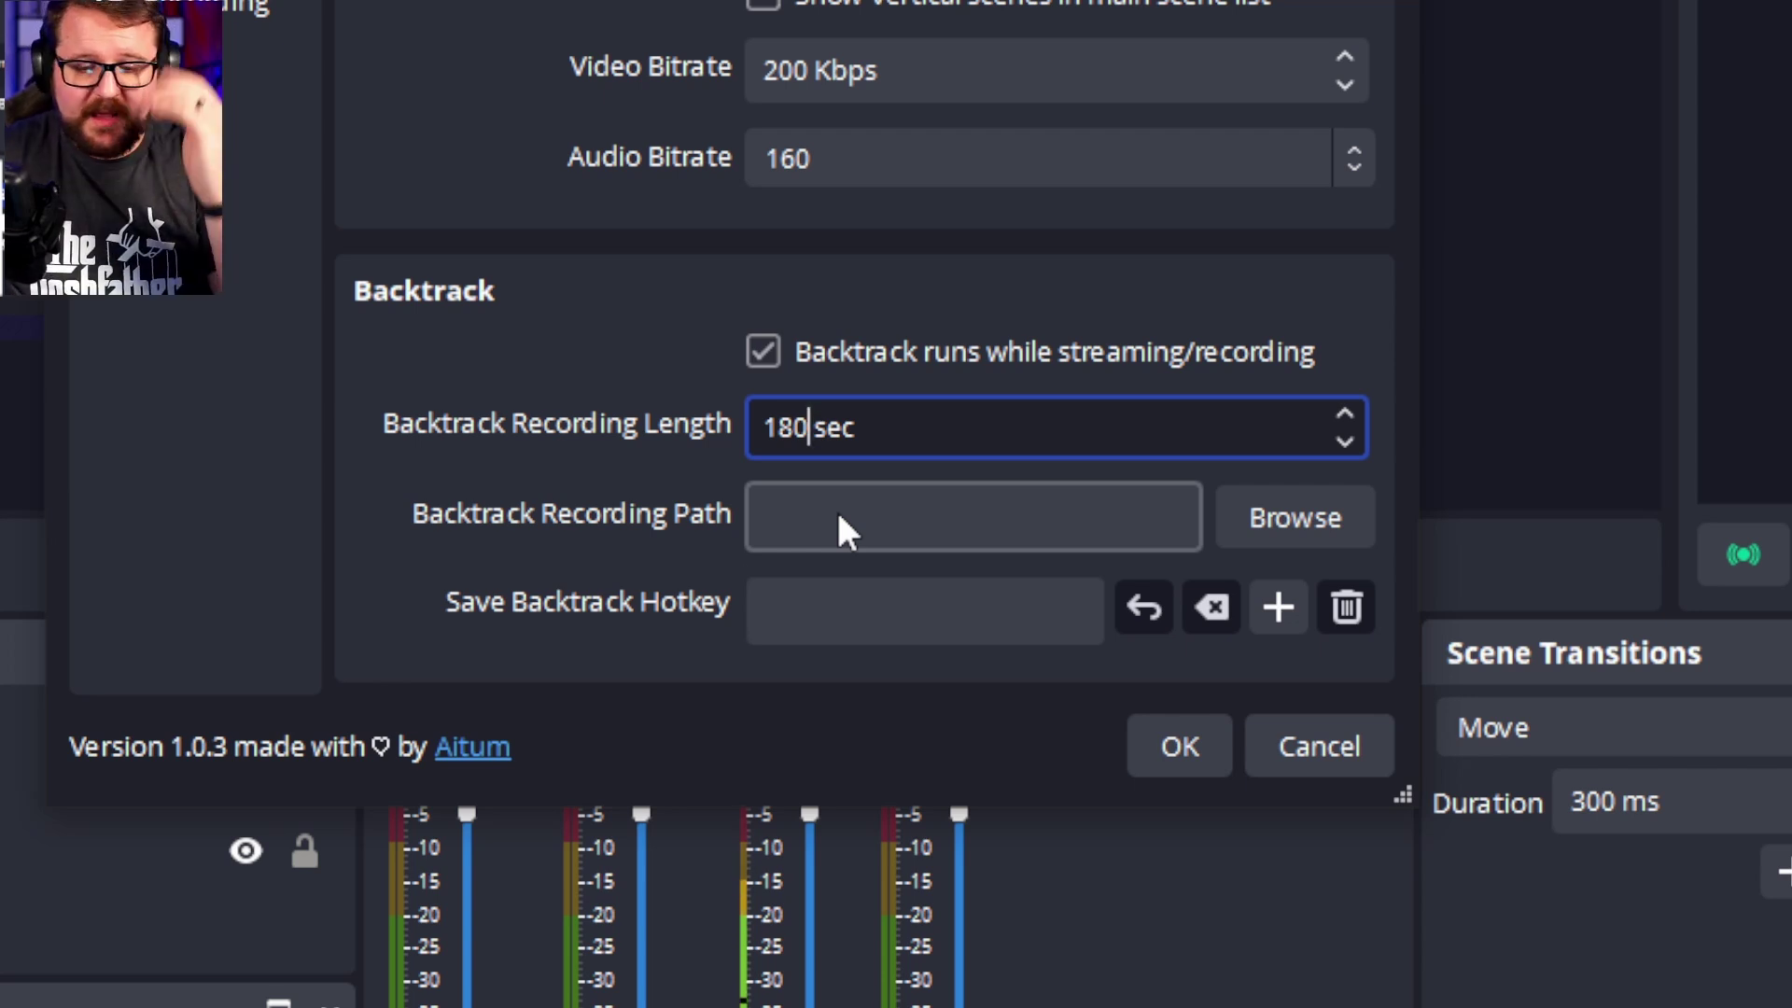
click(838, 519)
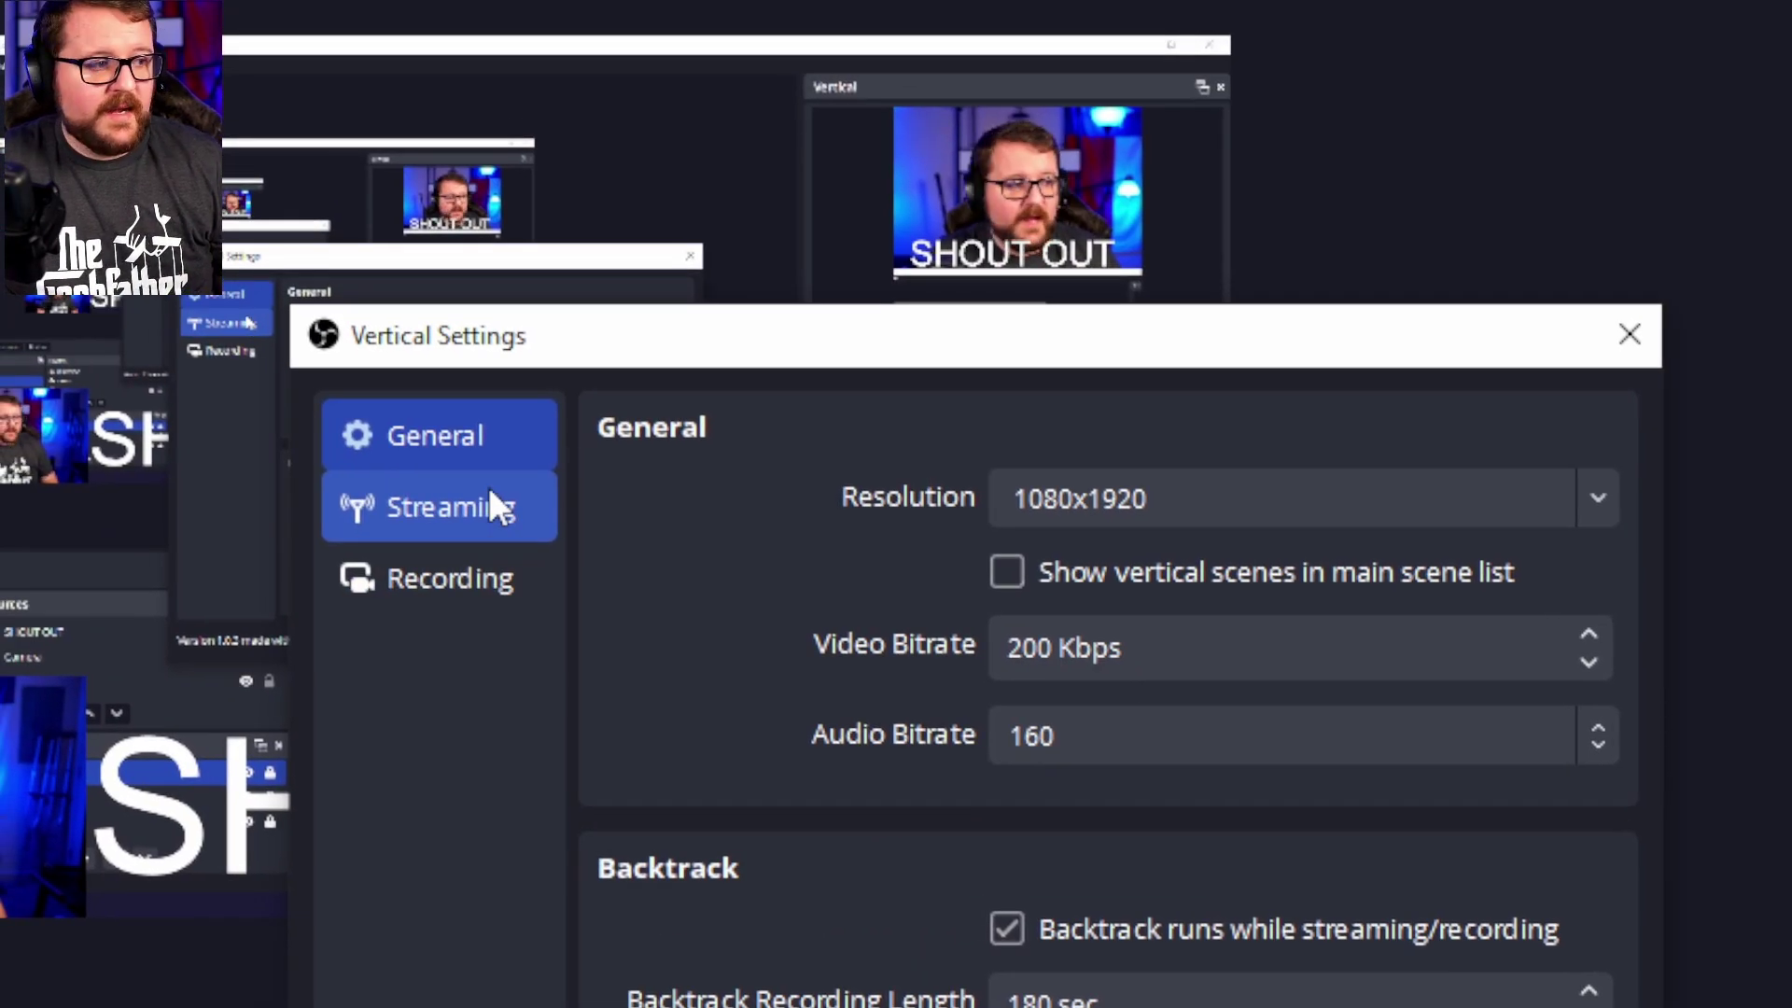
Review the vertical streaming server choices, key and hotkey fields and the Recording page, and save the Vertical Settings
click(493, 506)
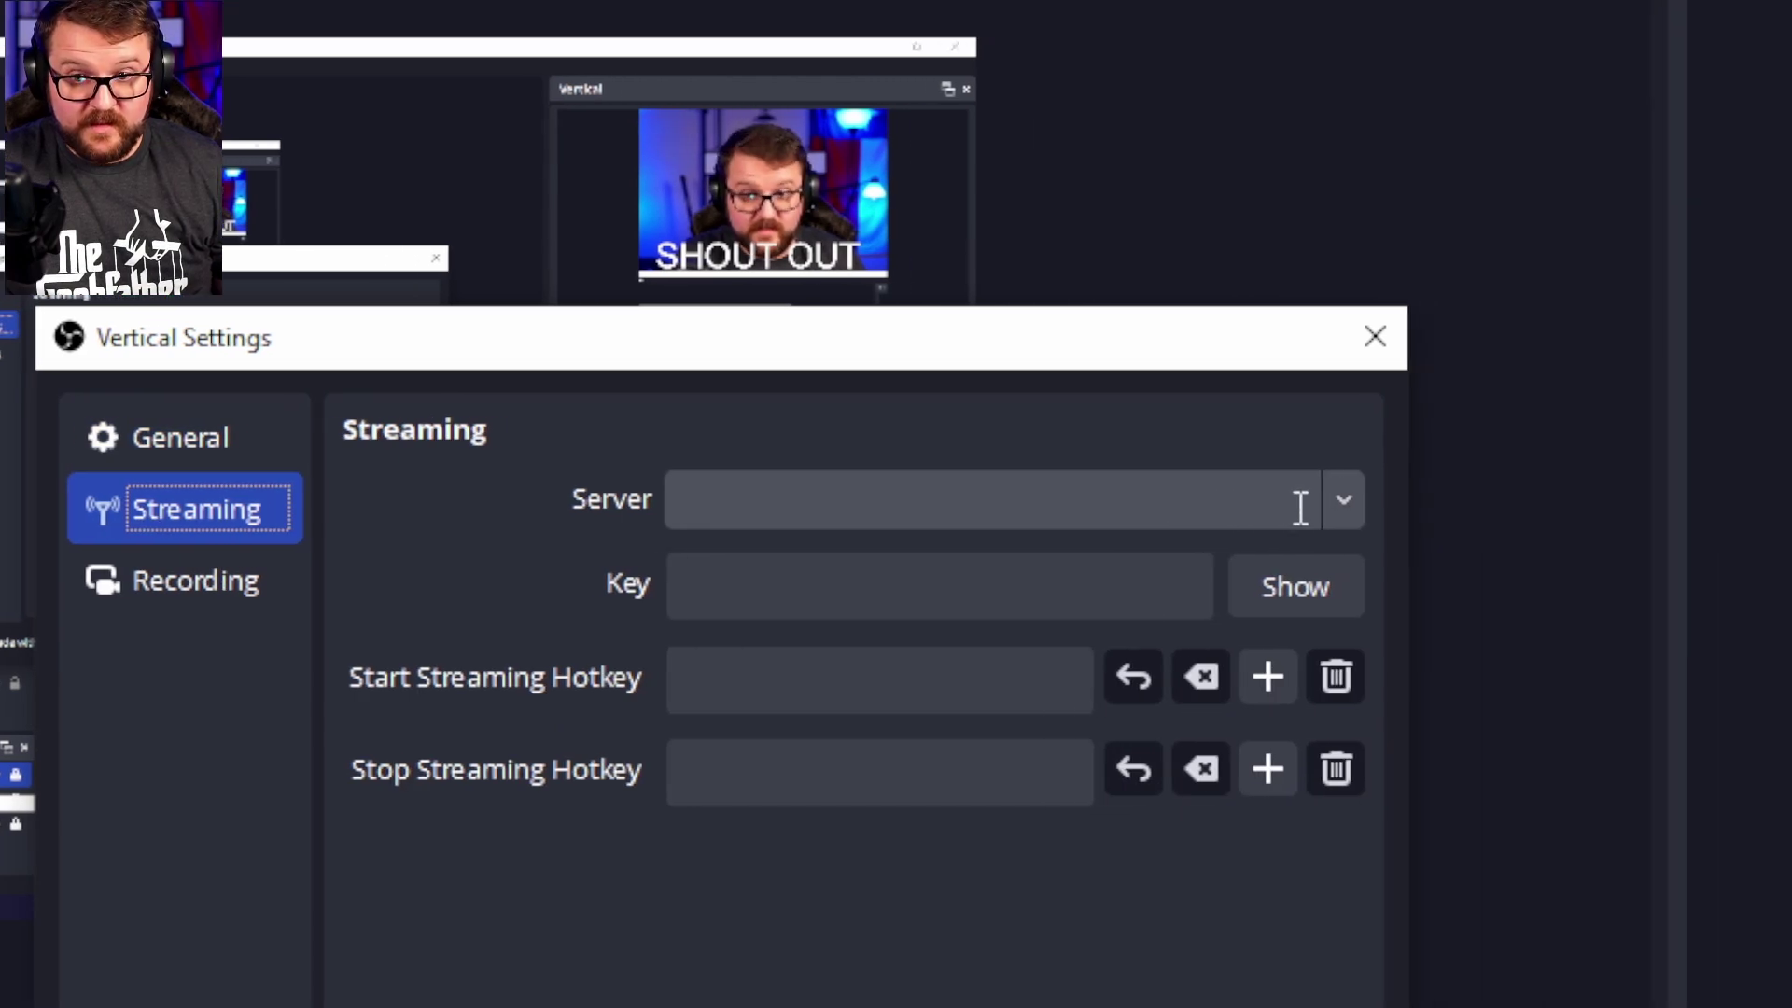
click(1344, 500)
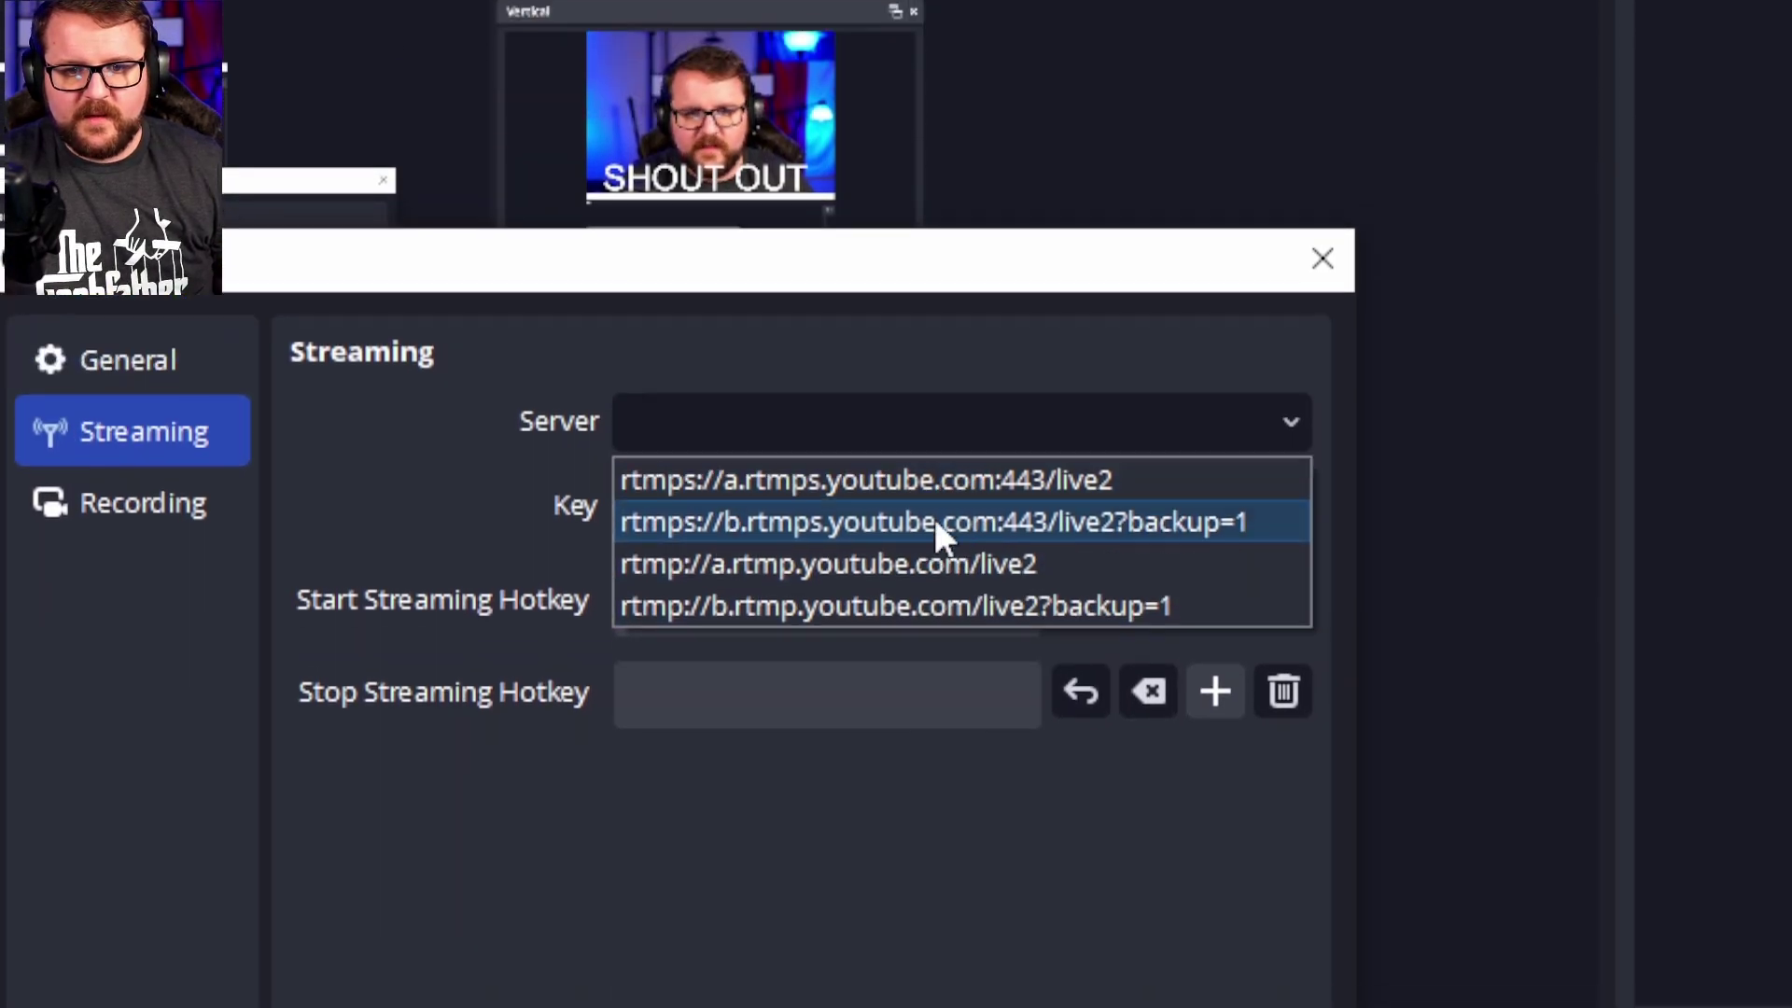
click(1106, 360)
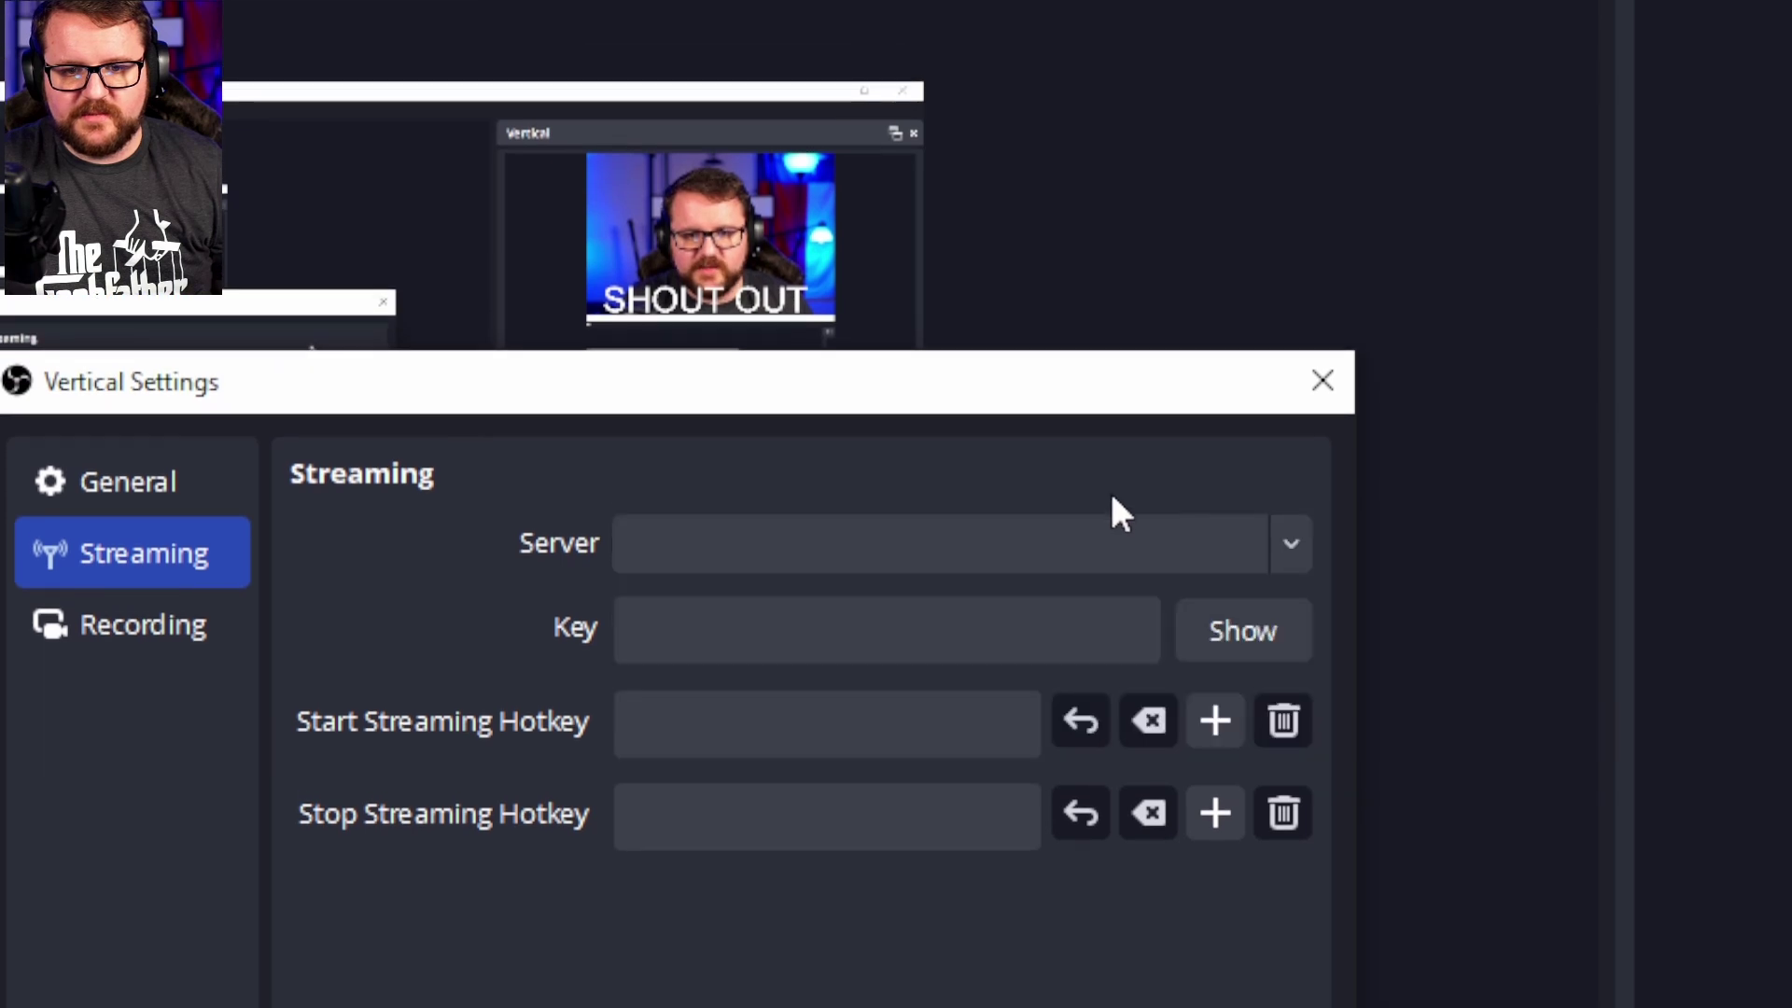
click(1076, 444)
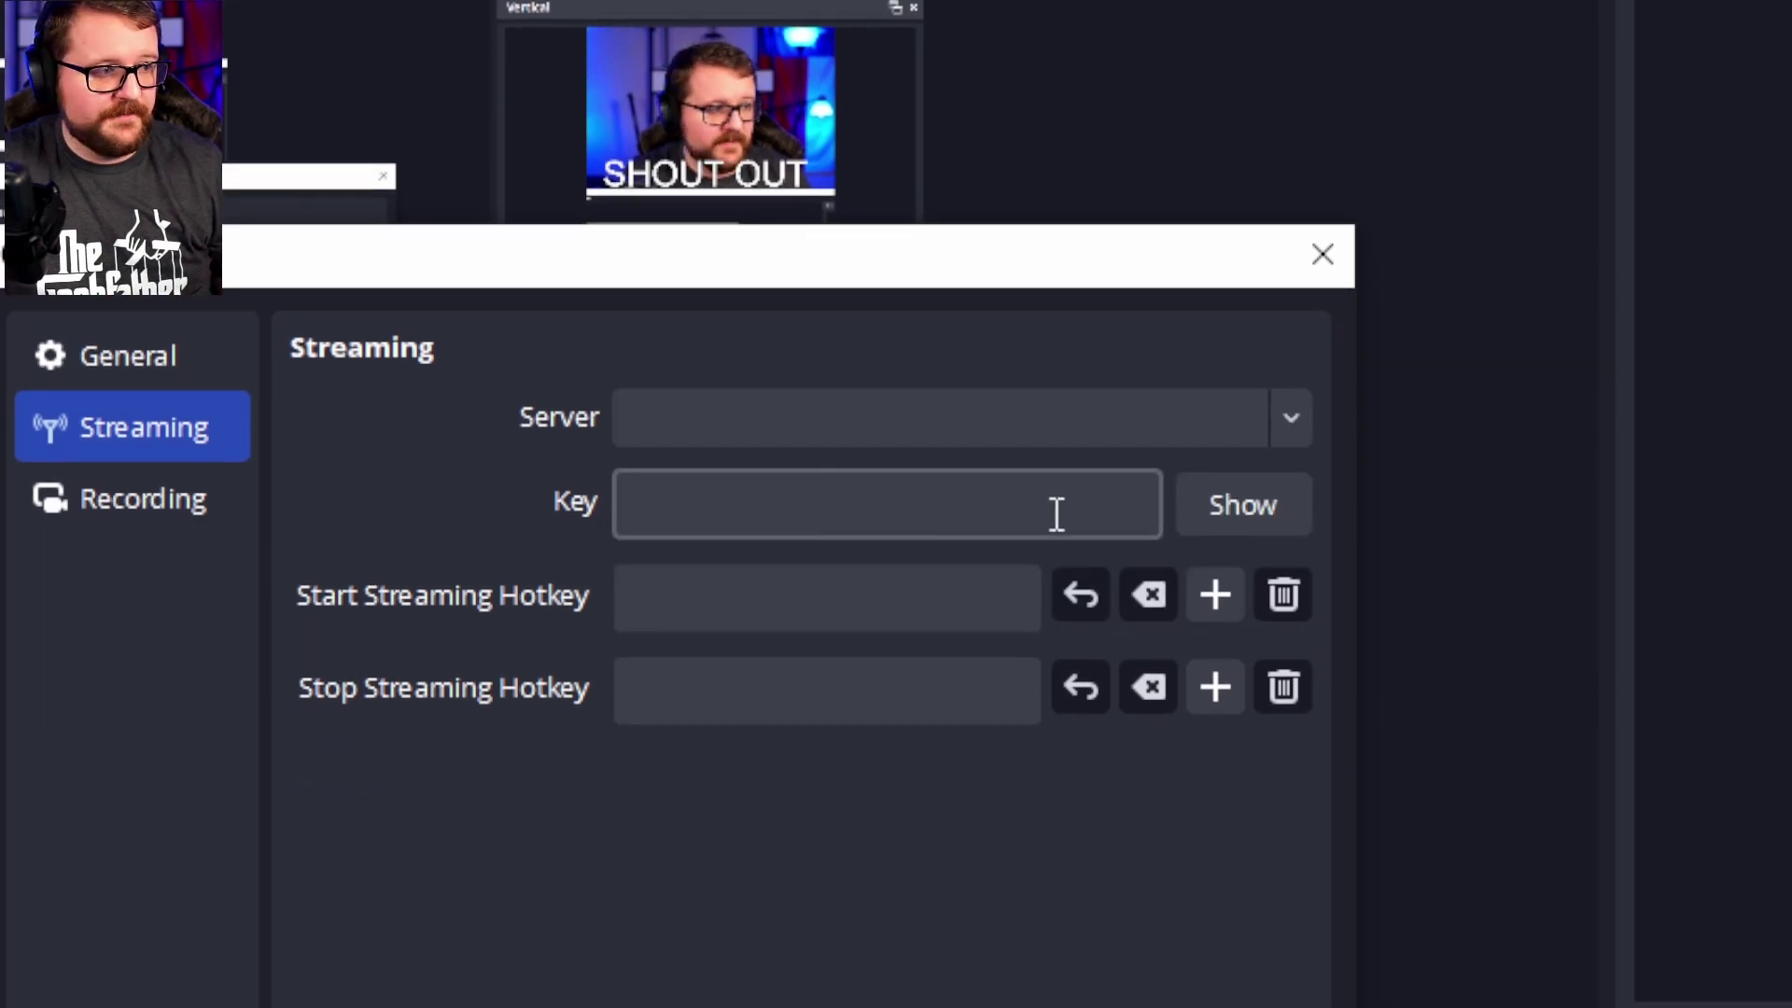
click(748, 602)
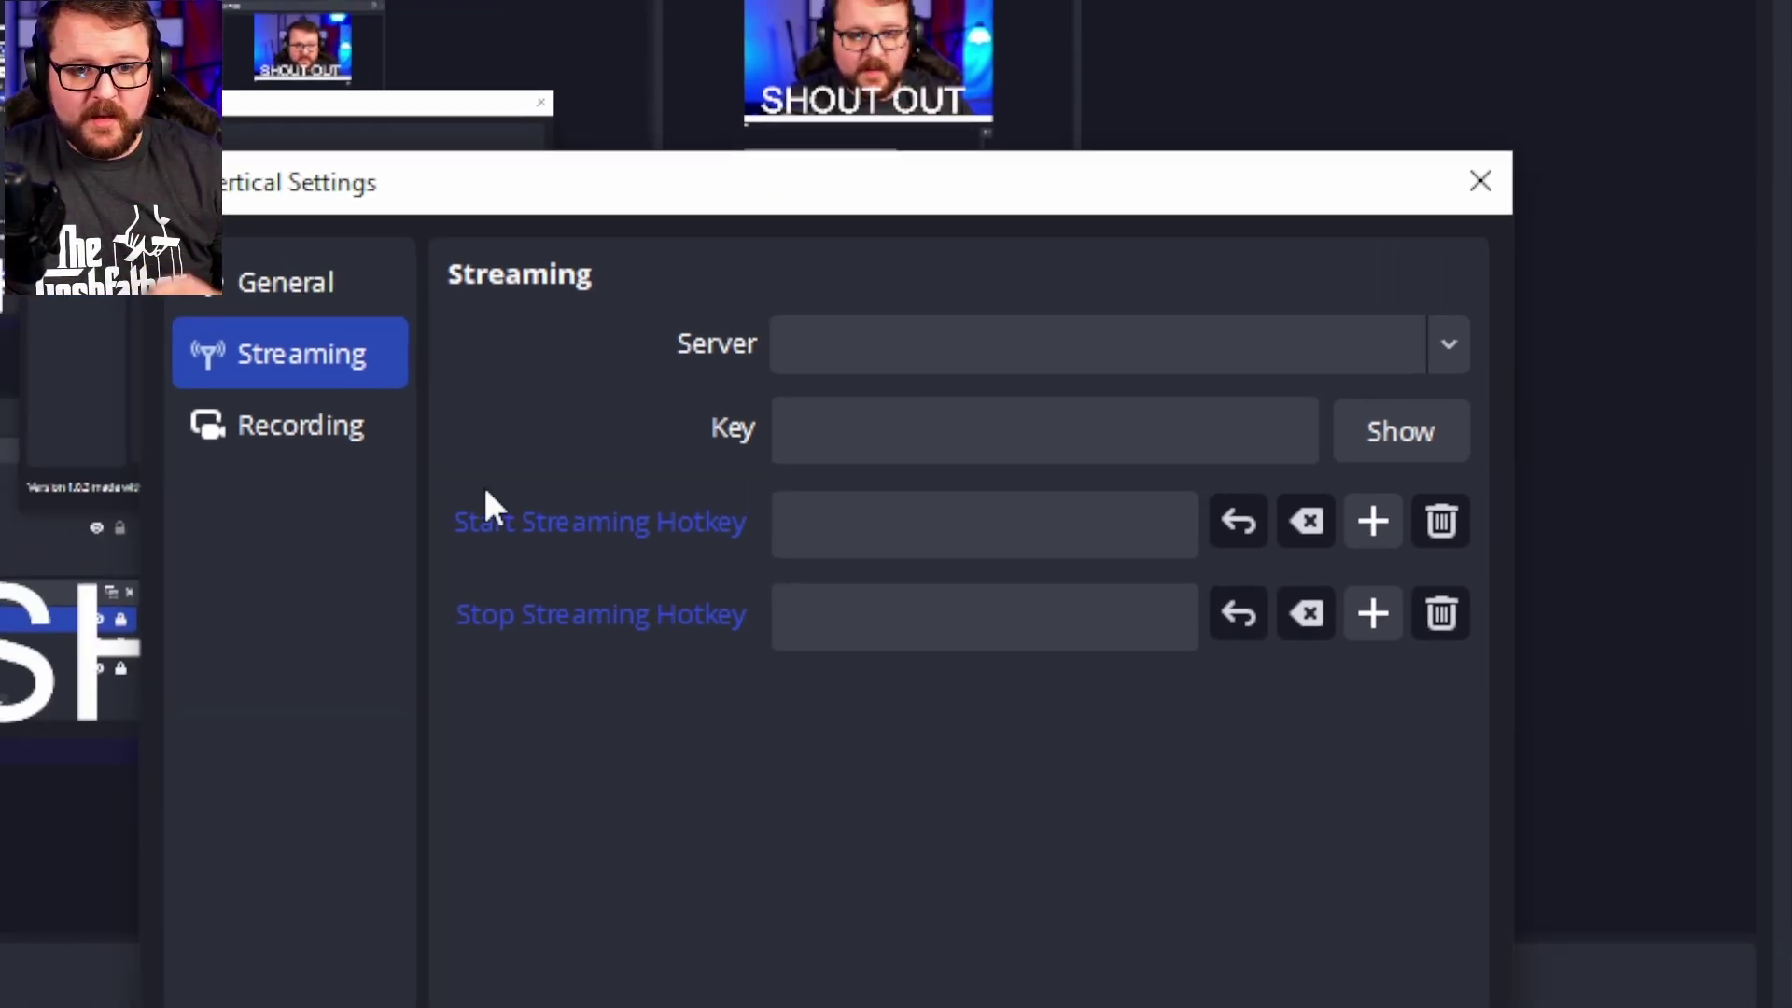
click(138, 410)
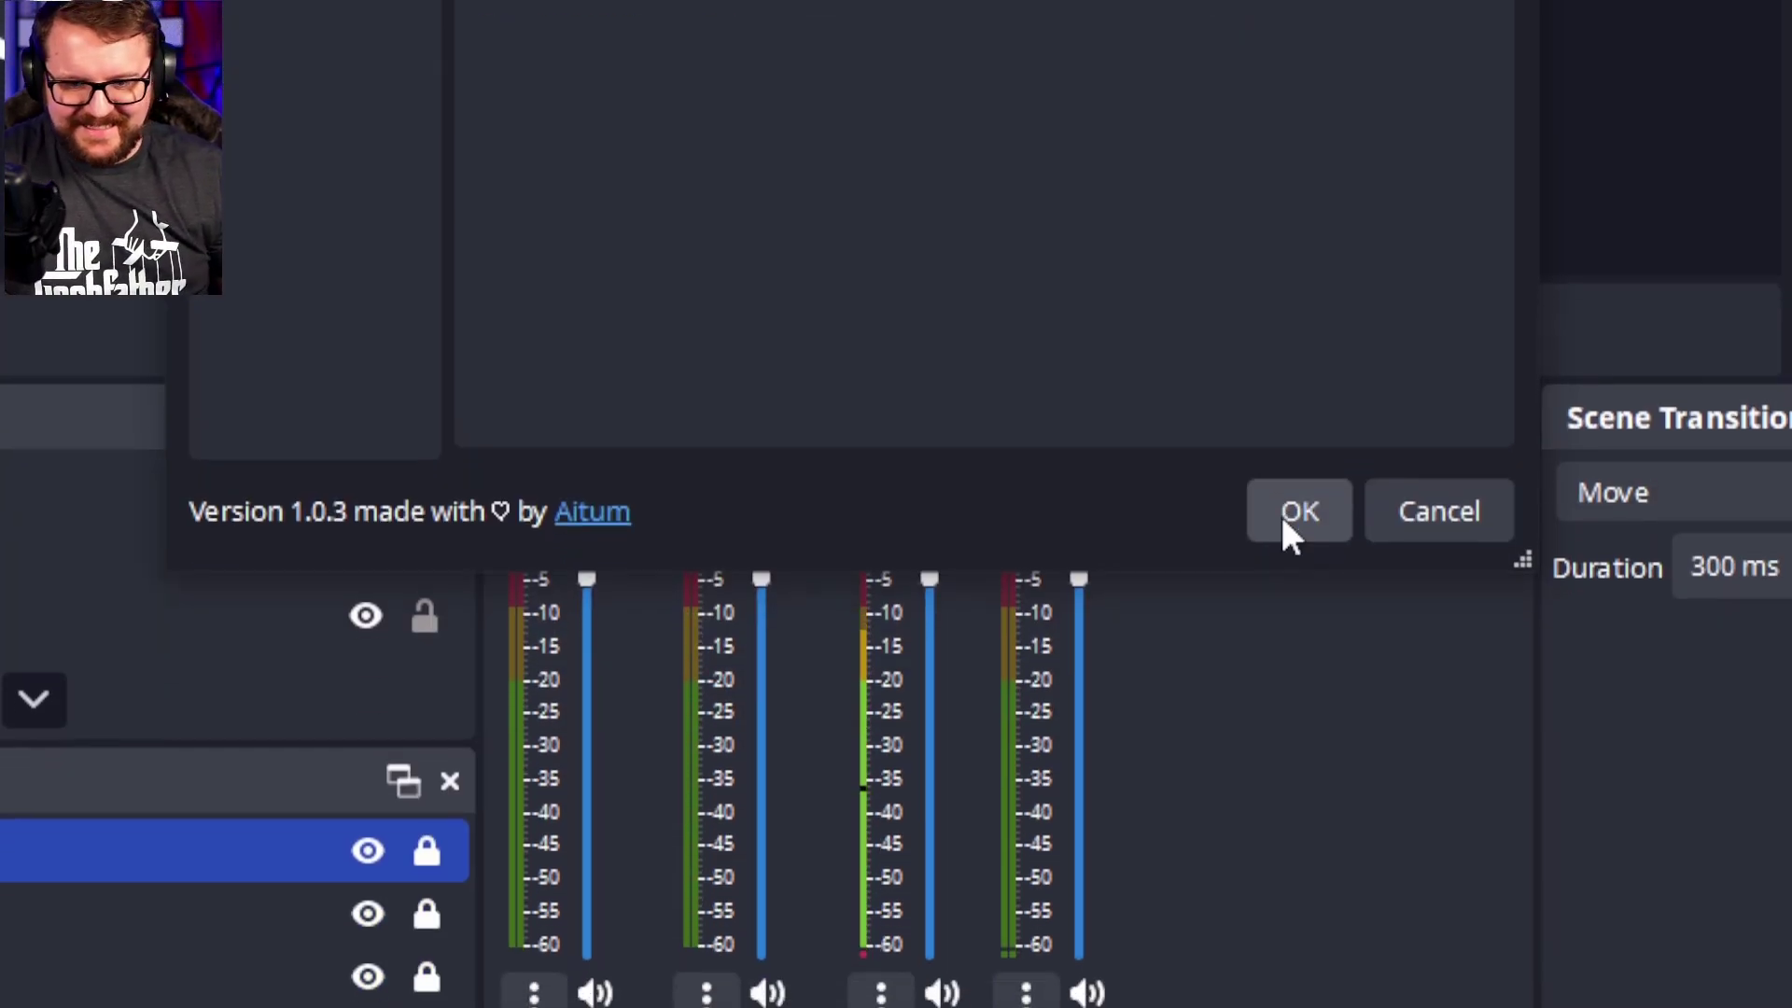
click(1299, 828)
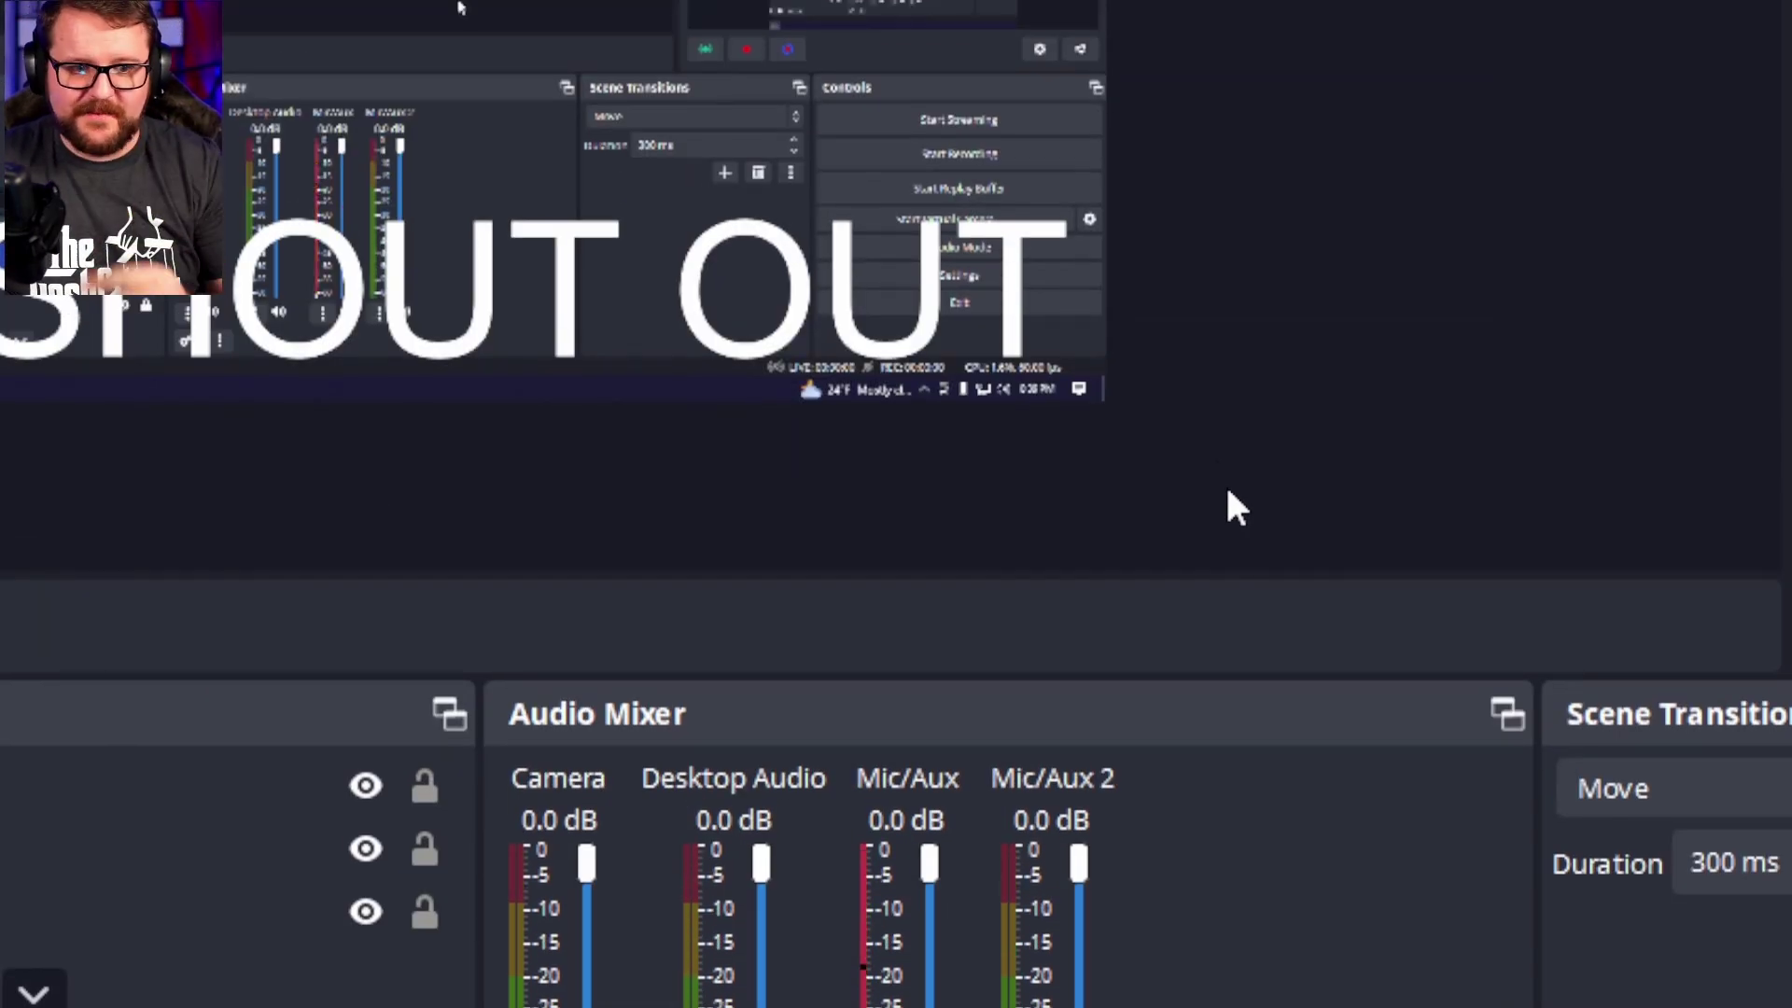